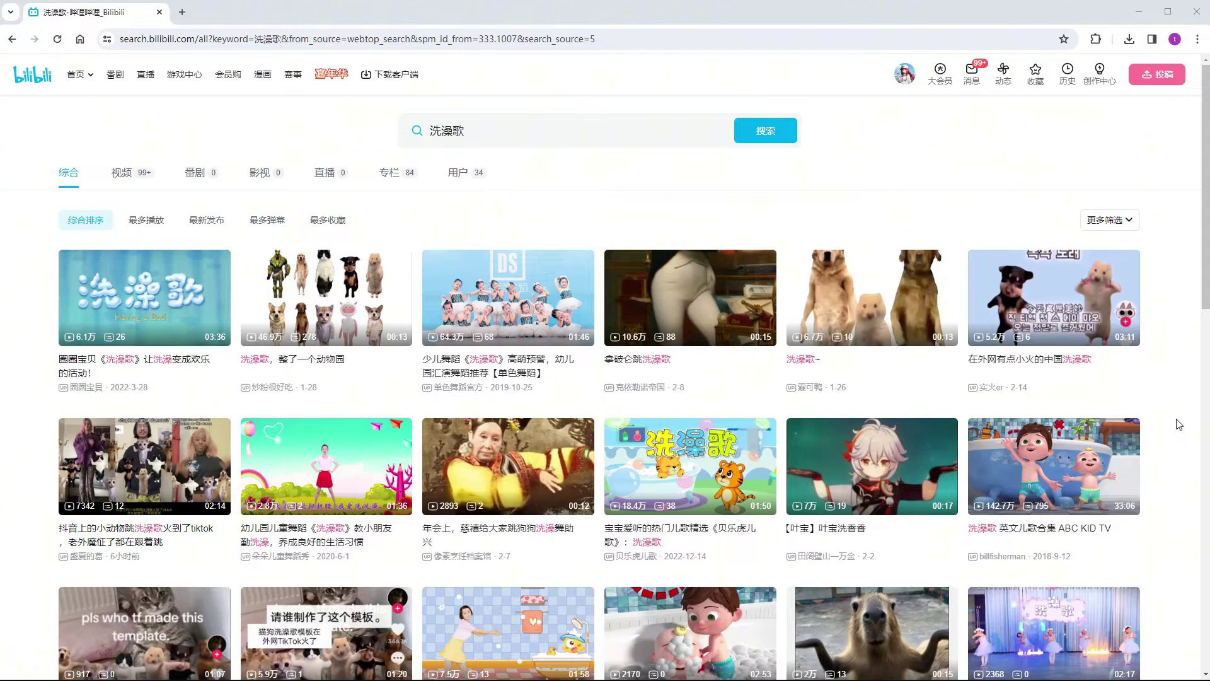
- Scroll through the Bilibili search results for 洗澡歌 dance videos
scroll(1180, 424, down, 1)
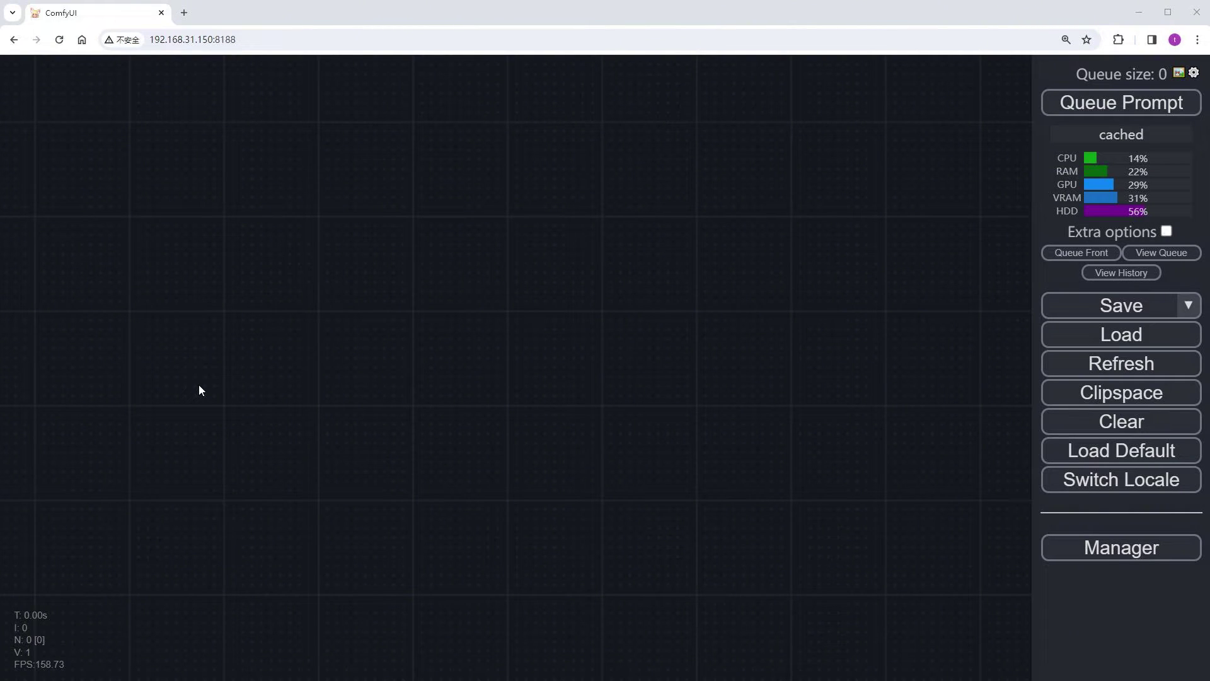
- Add a Load Video node loading xizao (1).mp4 with frame_load_cap 8
double_click(187, 304)
text(loadv)
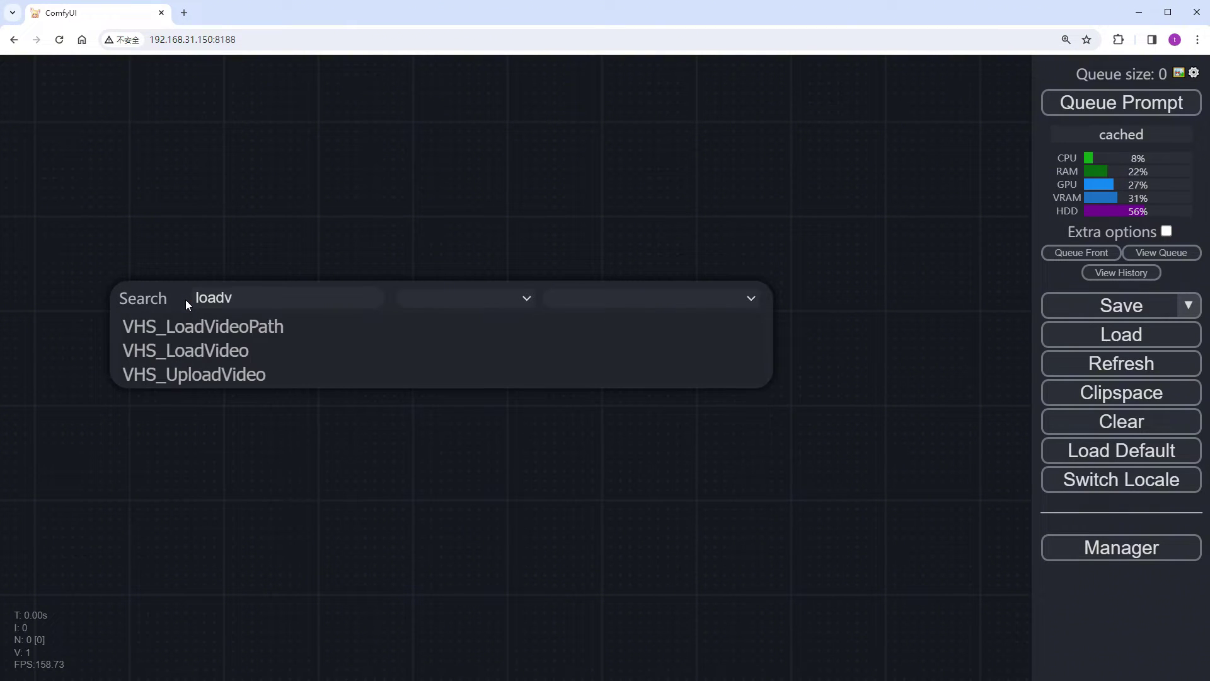
click(201, 352)
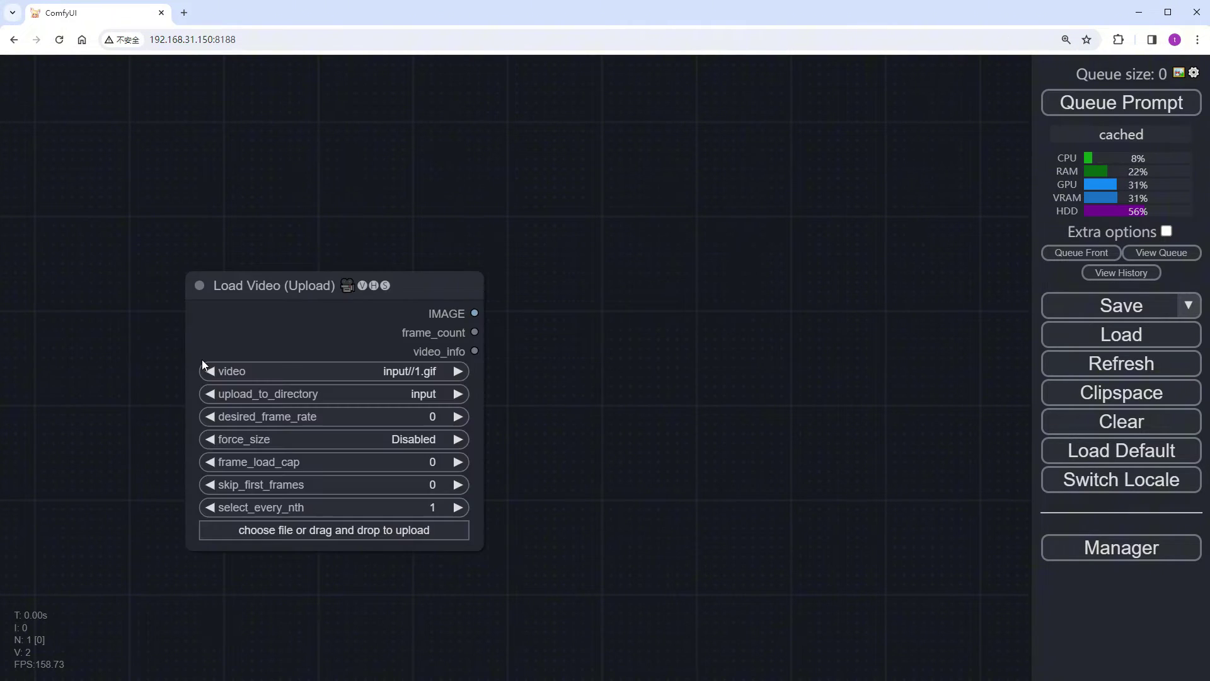
click(410, 375)
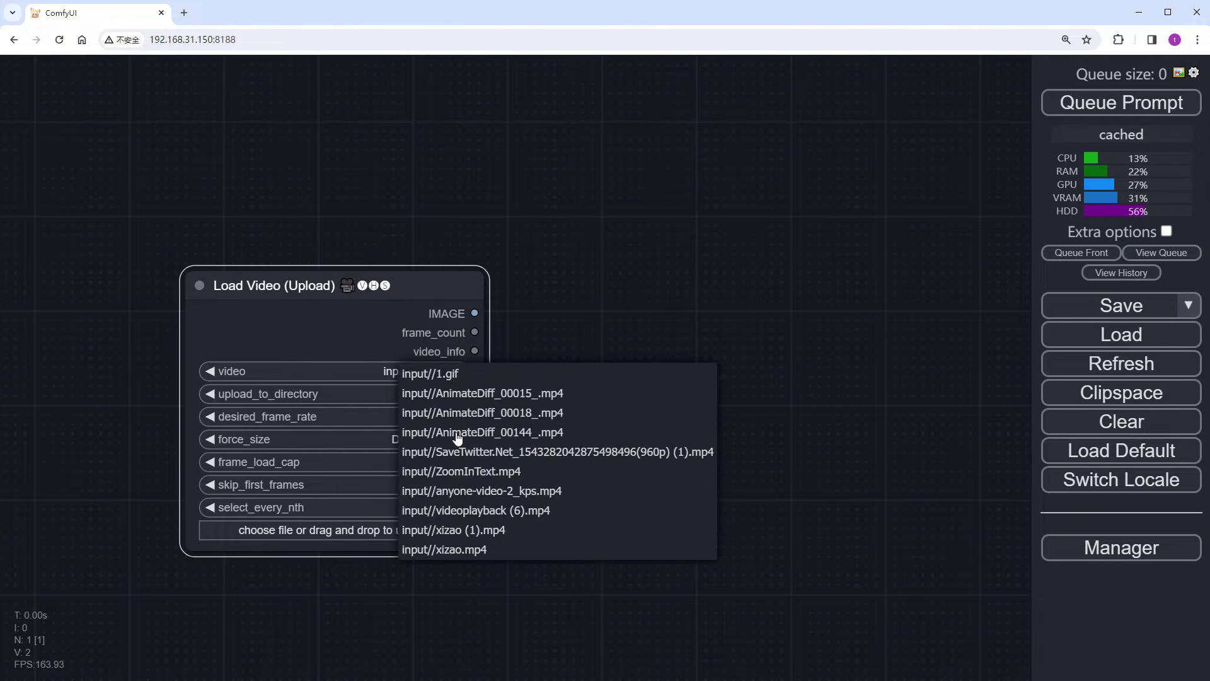
click(479, 529)
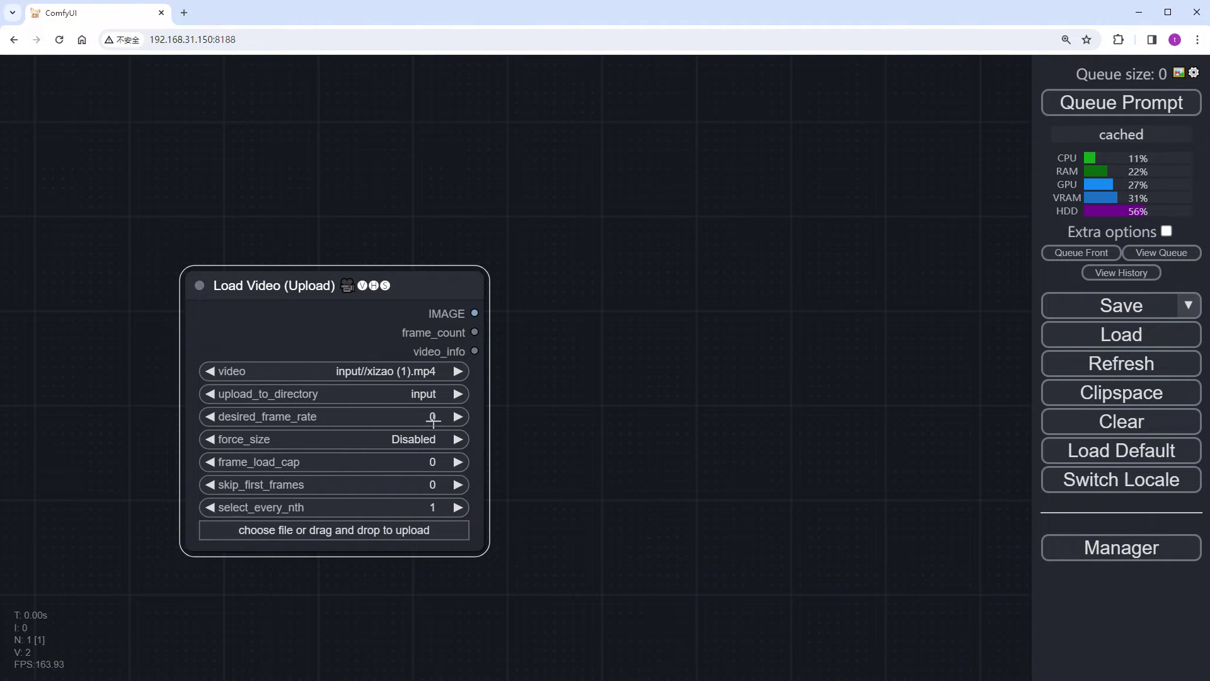
click(430, 460)
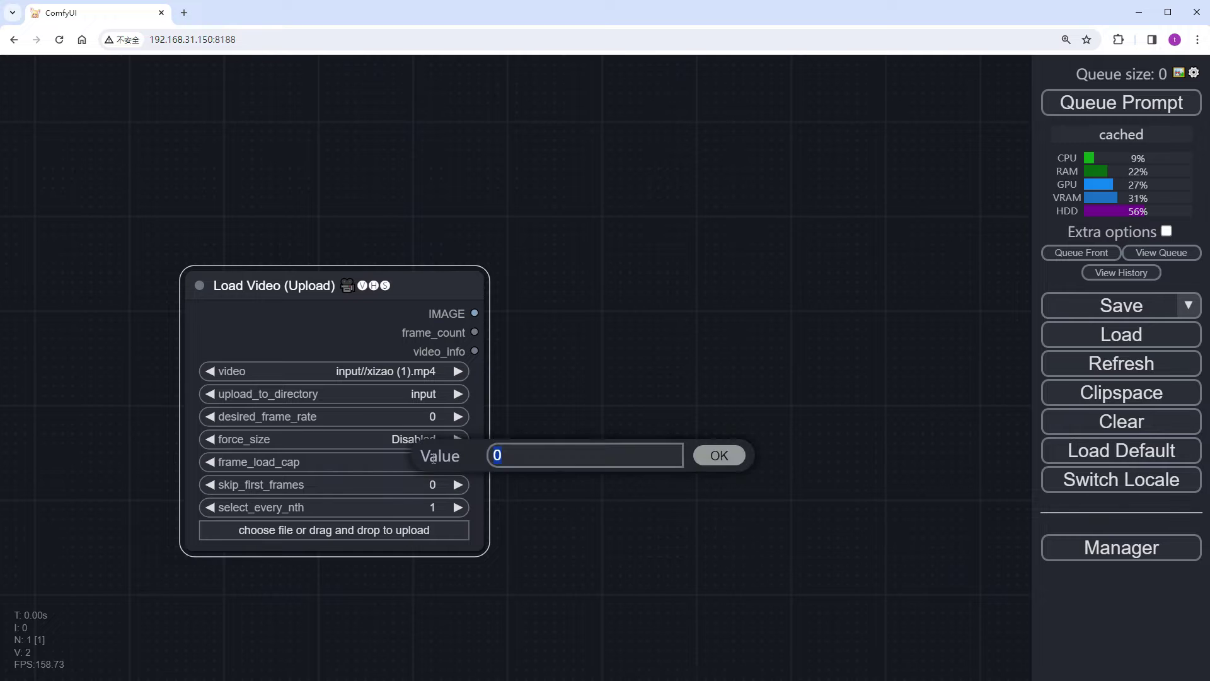
text(8)
key(Return)
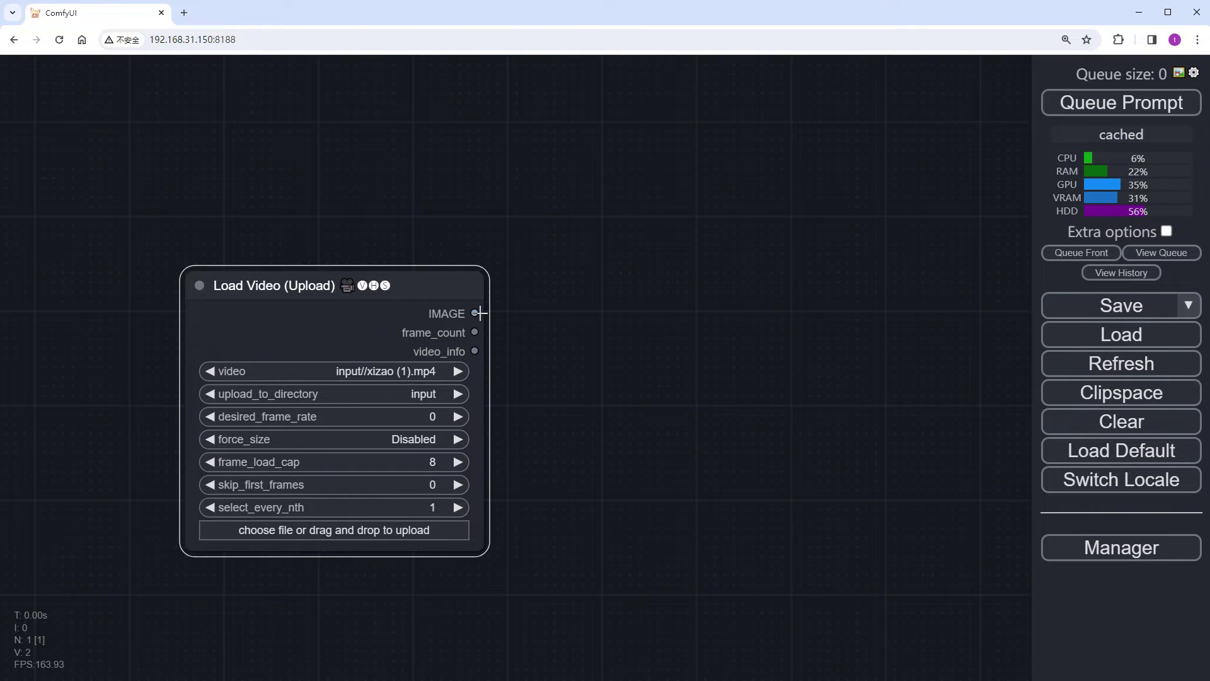
- Feed the video into a DWPose Estimator at resolution 1024 with face detection disabled
double_click(595, 294)
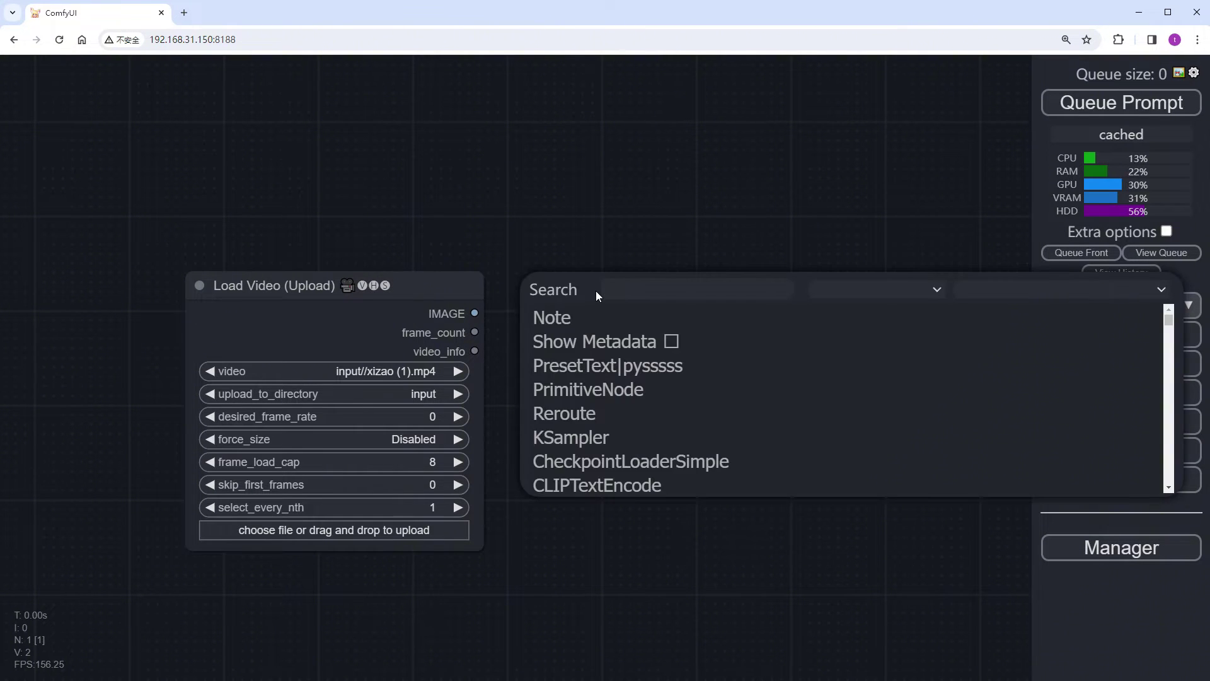
text(dwp)
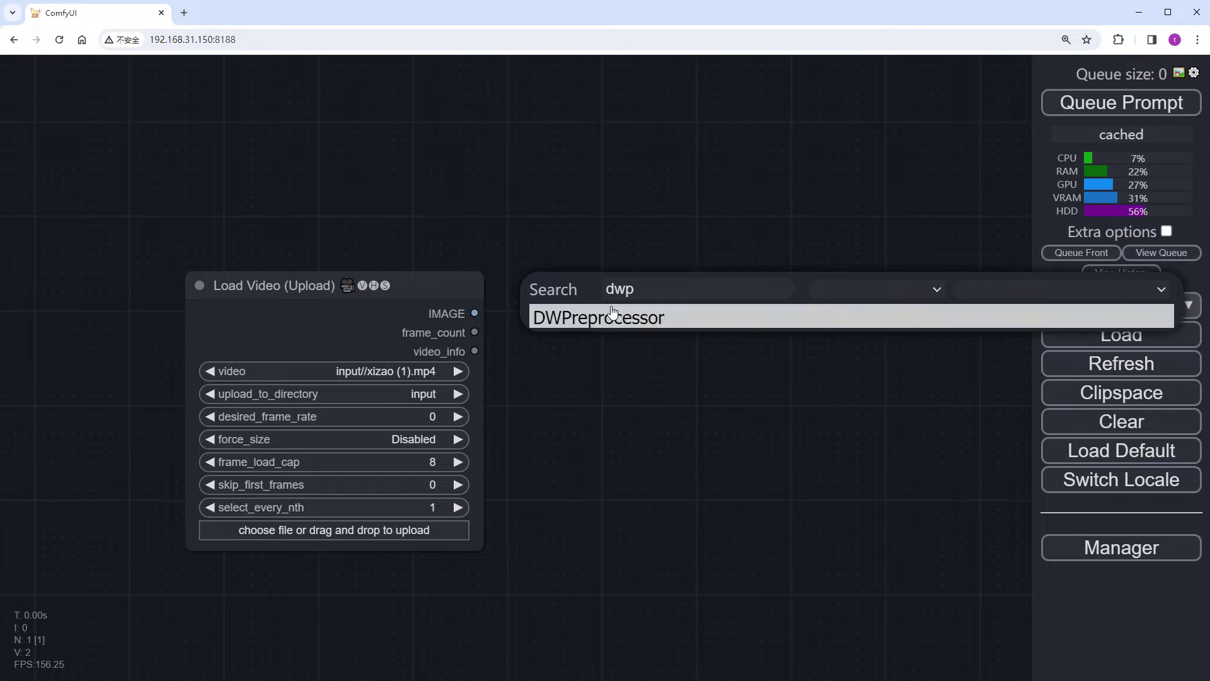
click(615, 316)
drag(474, 313, 605, 305)
drag(572, 372, 413, 377)
click(685, 395)
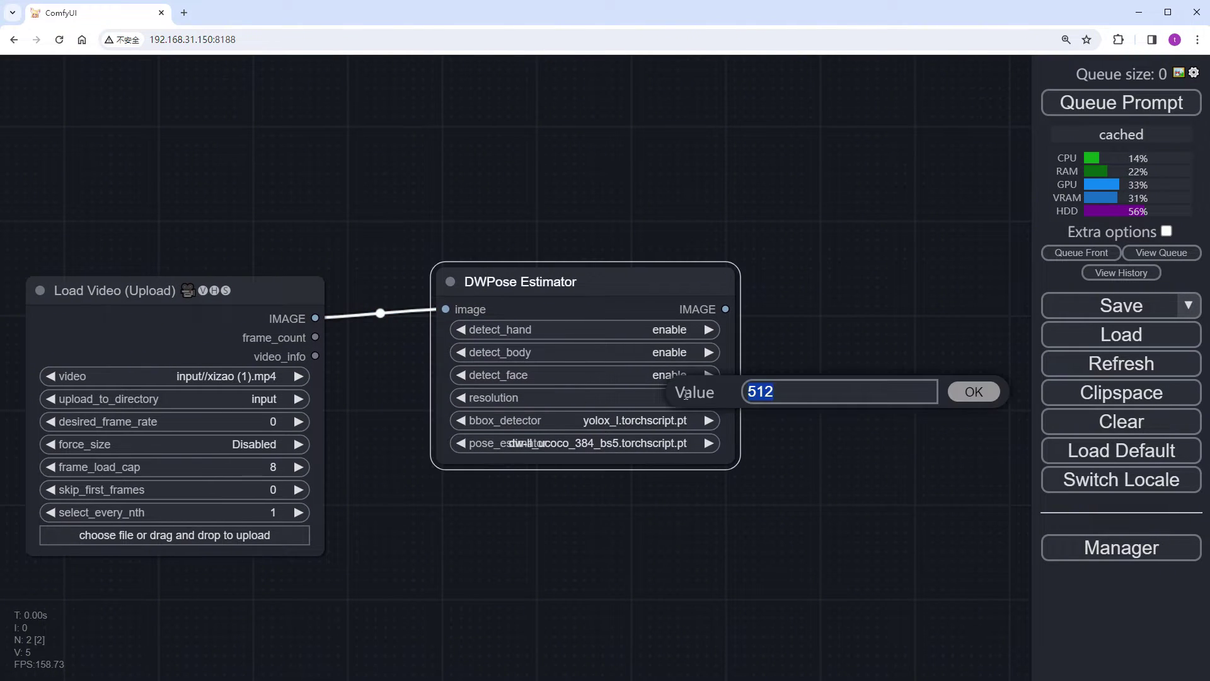
text(1024)
key(Return)
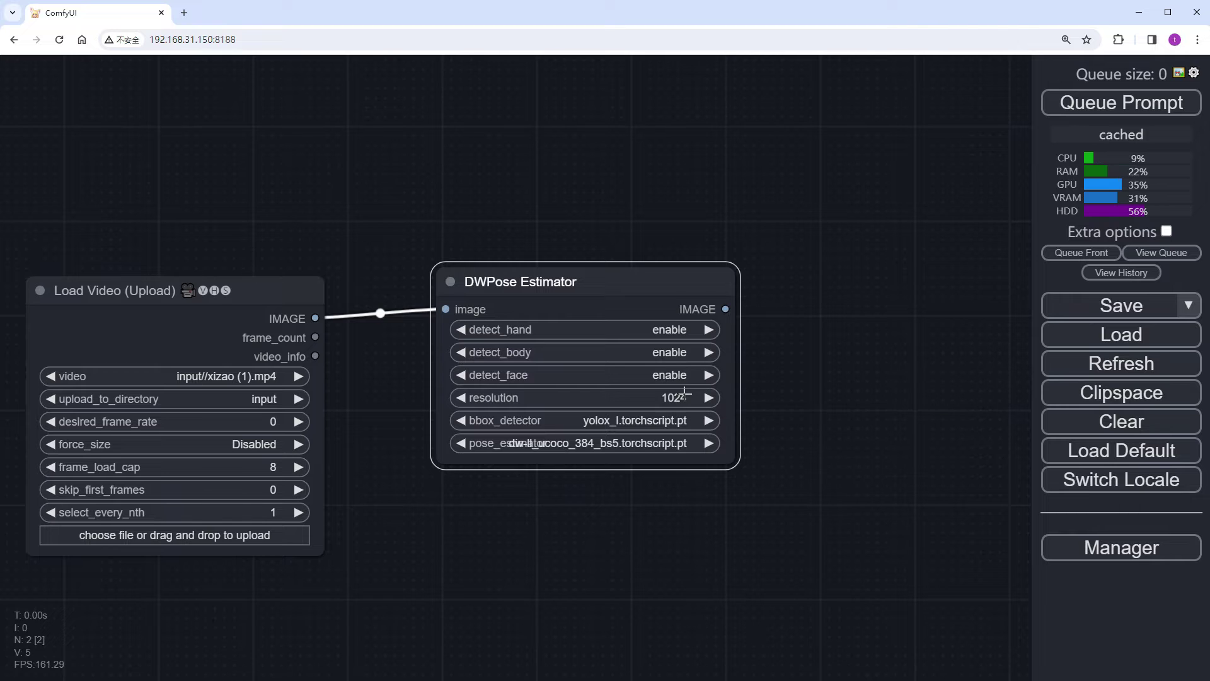
click(684, 375)
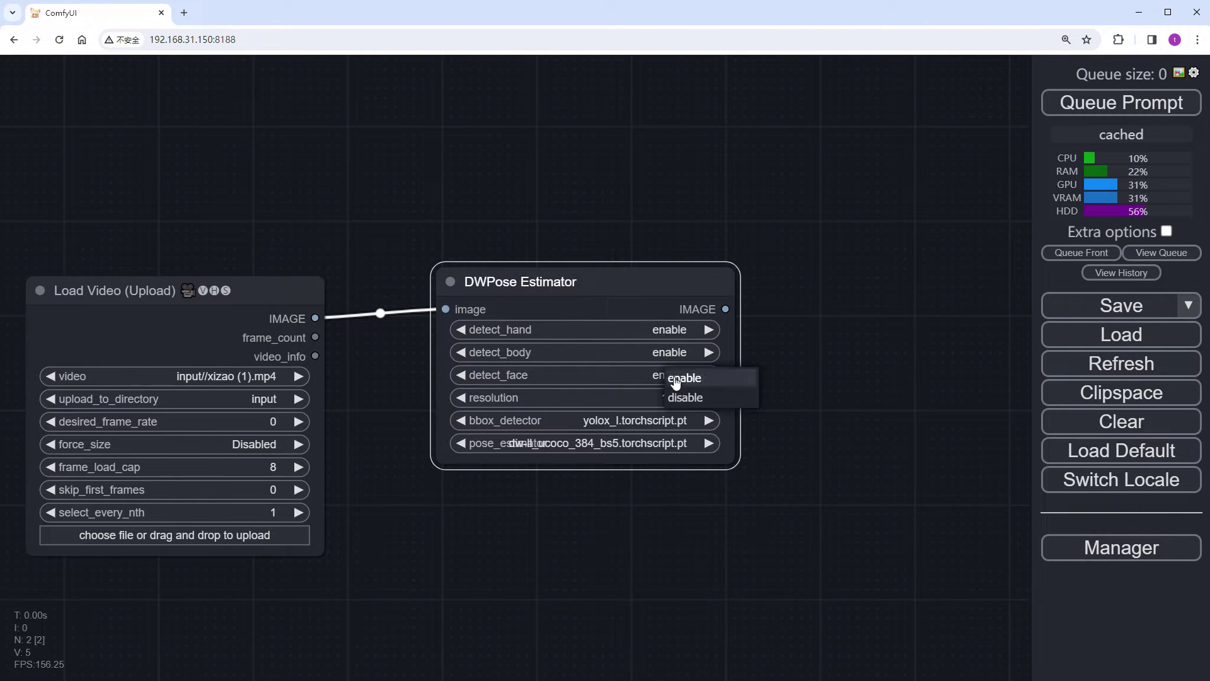
click(702, 405)
- Branch the DWPose output into a new Preview Image node
drag(778, 401, 621, 406)
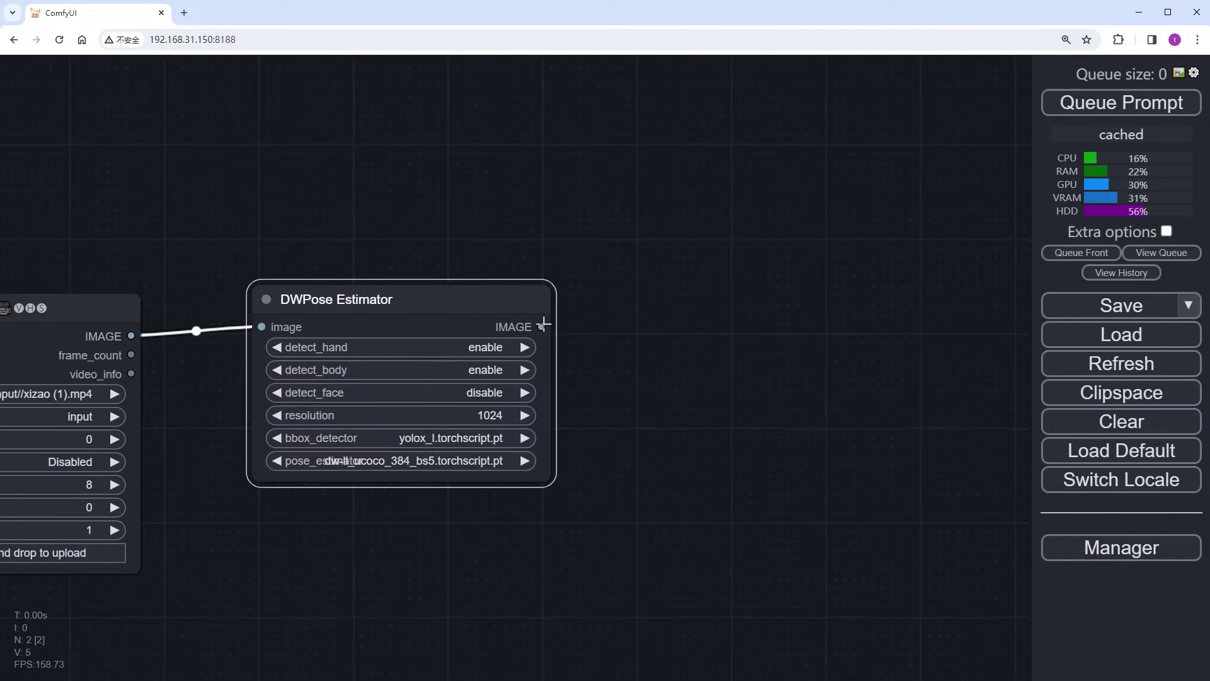
drag(544, 324, 644, 304)
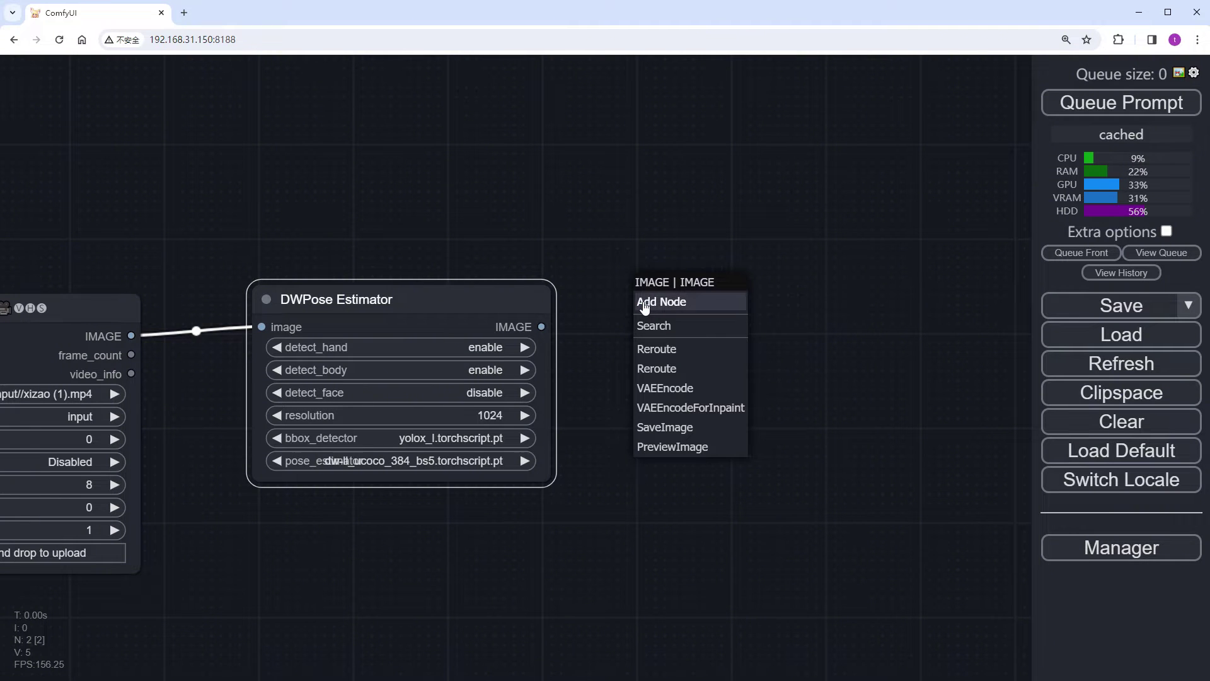
click(694, 446)
drag(633, 484, 838, 469)
- Run the workflow and enlarge the Preview Image node
scroll(698, 489, down, 1)
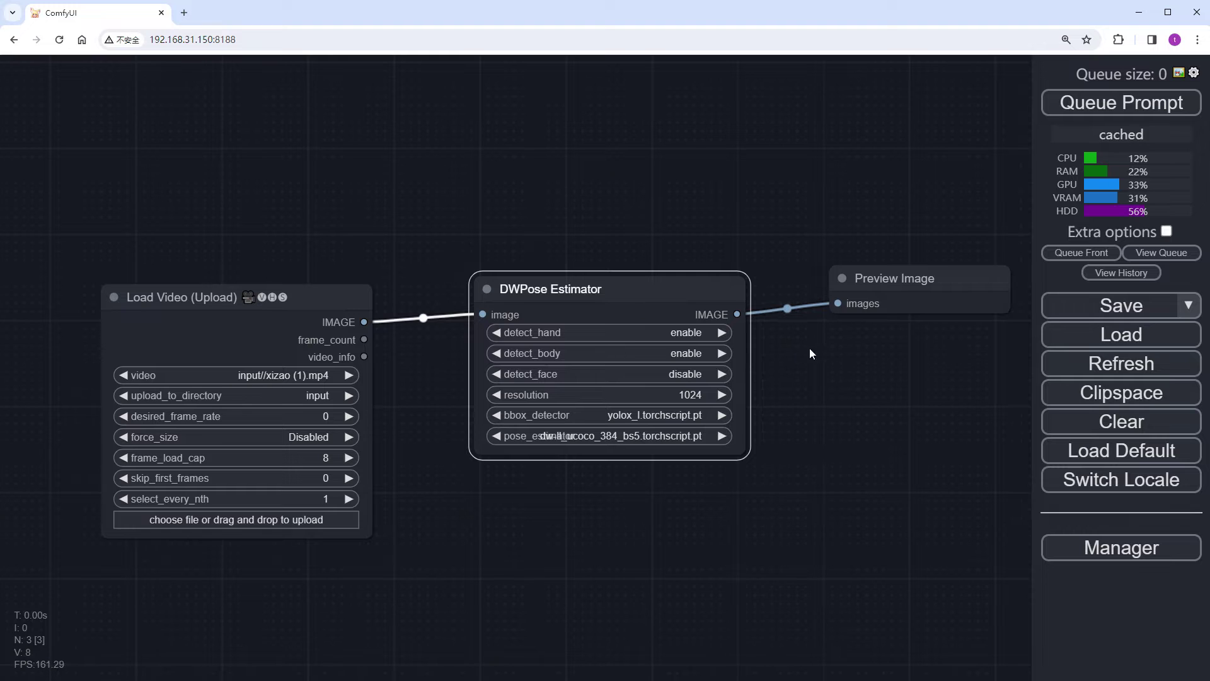
click(1162, 111)
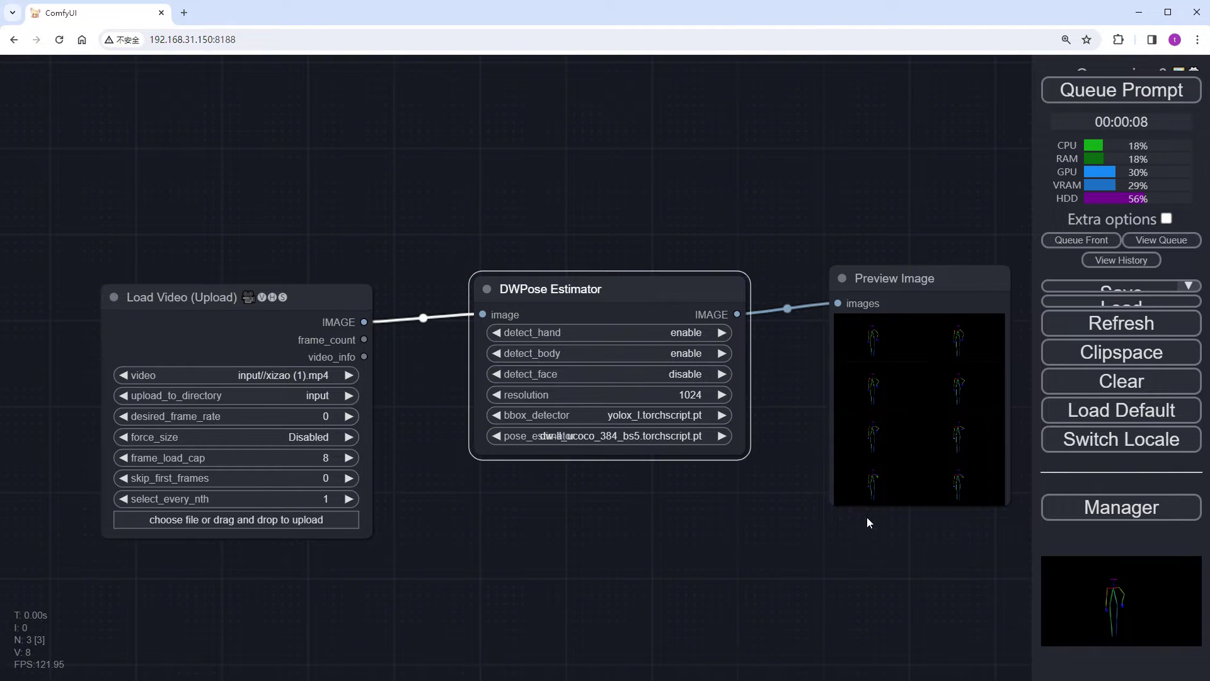
drag(838, 532, 668, 539)
drag(837, 511, 943, 556)
- Step through the extracted skeleton frames from 1/8 to 8/8
click(747, 354)
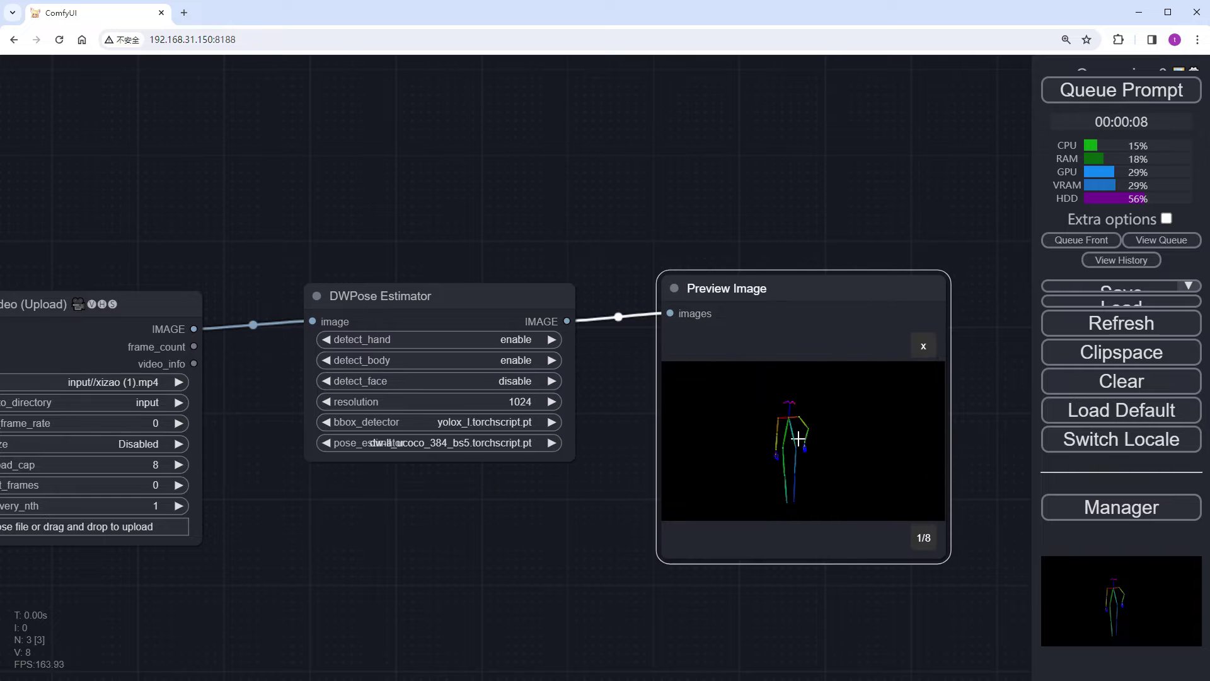
click(923, 537)
click(924, 537)
click(923, 537)
click(923, 538)
click(924, 537)
click(924, 537)
click(924, 538)
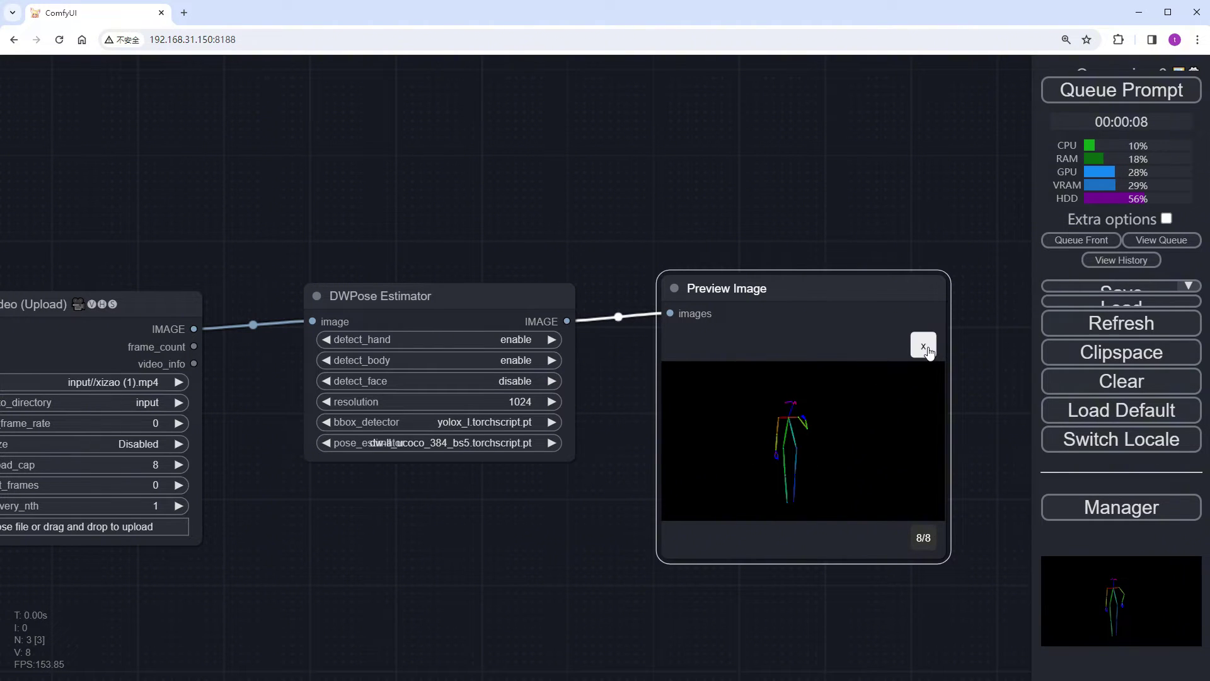
- Add an Image Crop node fed by the DWPose Estimator's pose images
drag(857, 288, 939, 178)
drag(630, 484, 491, 505)
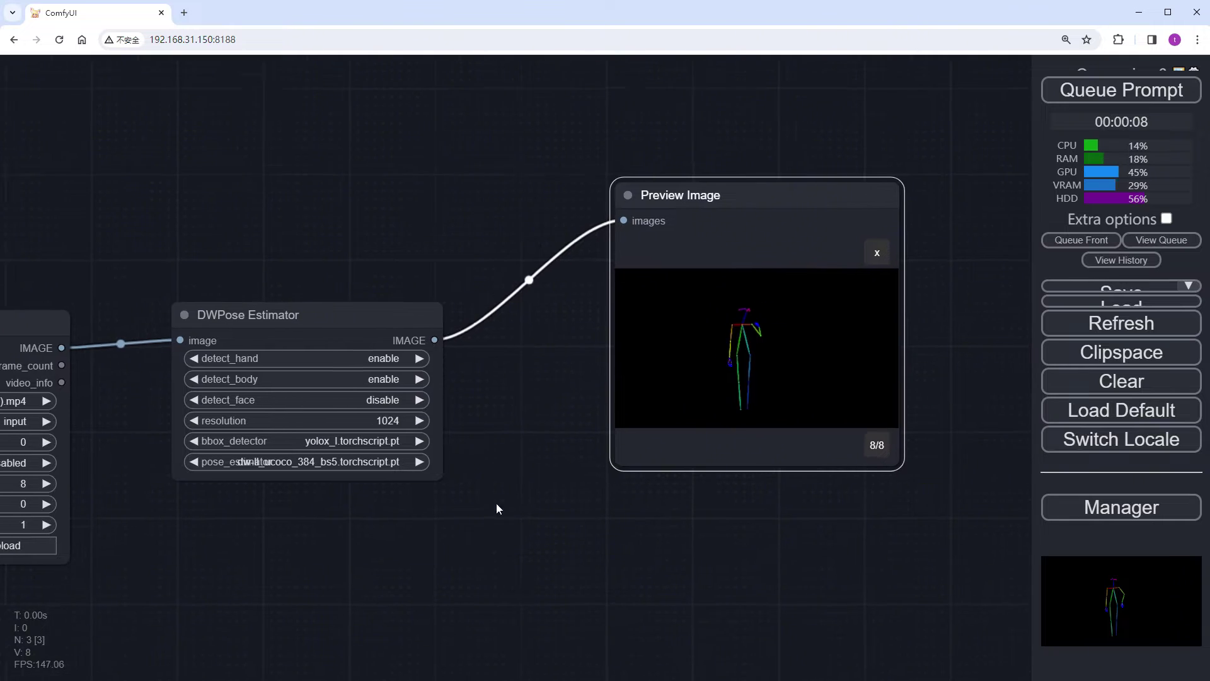
double_click(502, 512)
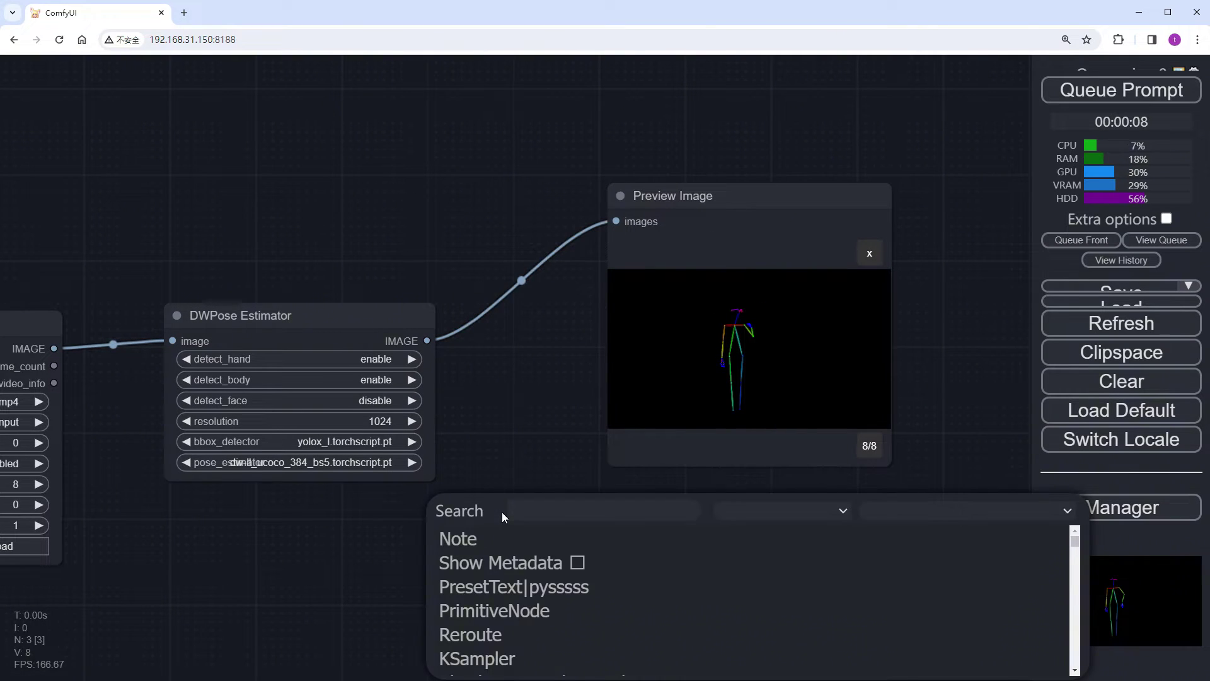
text(image)
key(BackSpace)
key(BackSpace)
key(BackSpace)
key(BackSpace)
key(BackSpace)
text(crop)
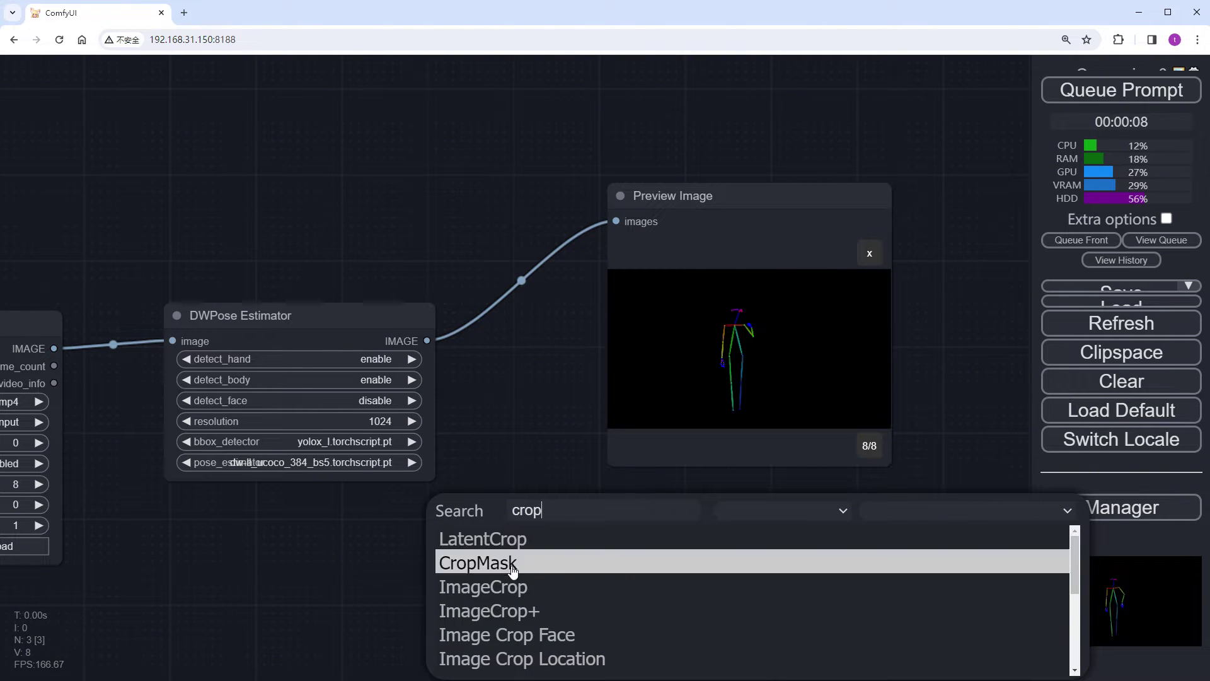
click(522, 612)
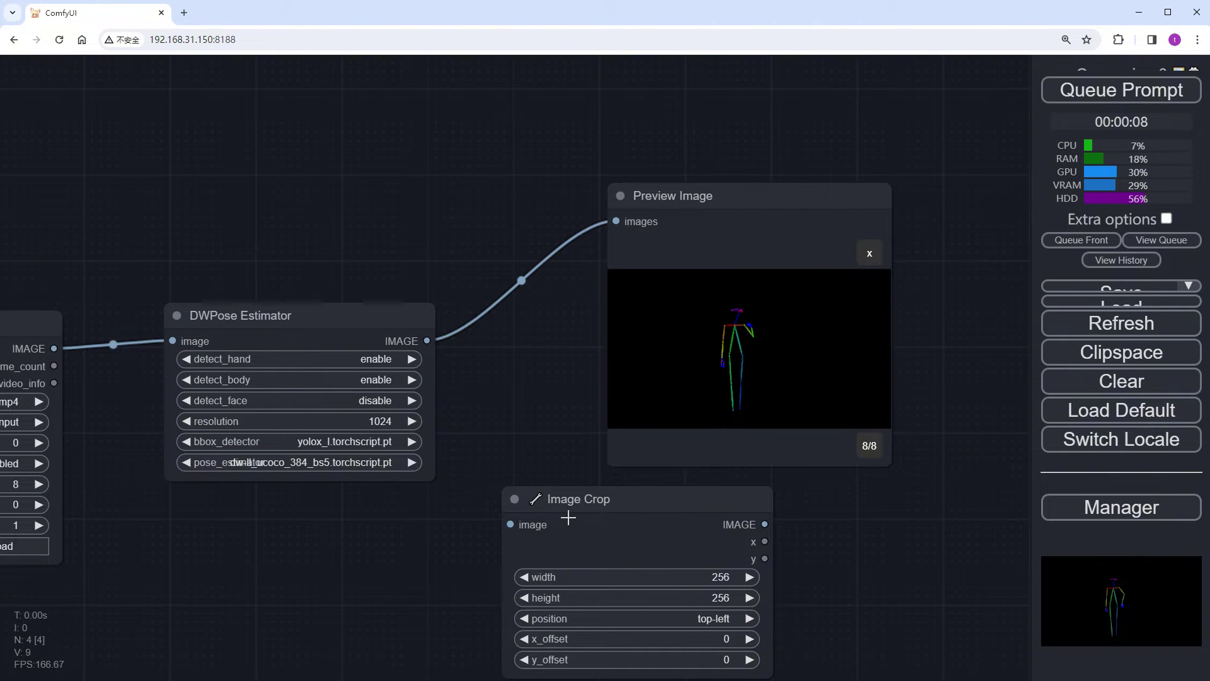
drag(511, 525, 426, 340)
drag(843, 588, 780, 474)
- Set the Image Crop to width 544, height 960, position center
click(617, 459)
text(544)
key(Return)
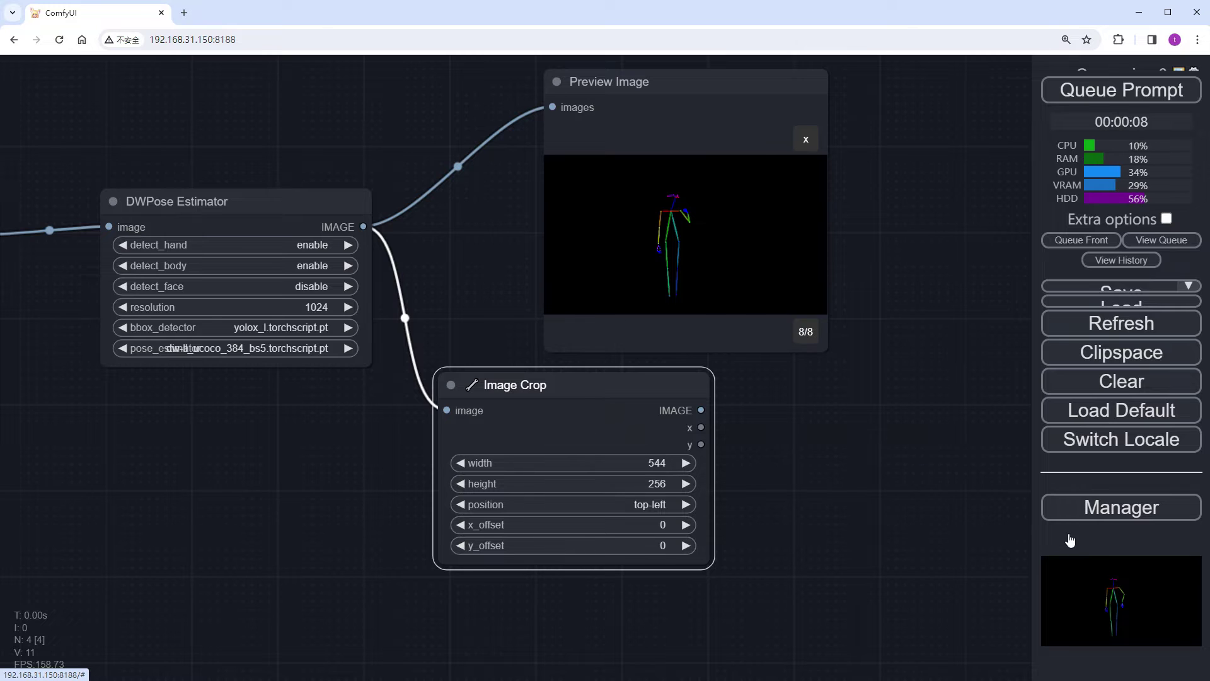
click(659, 482)
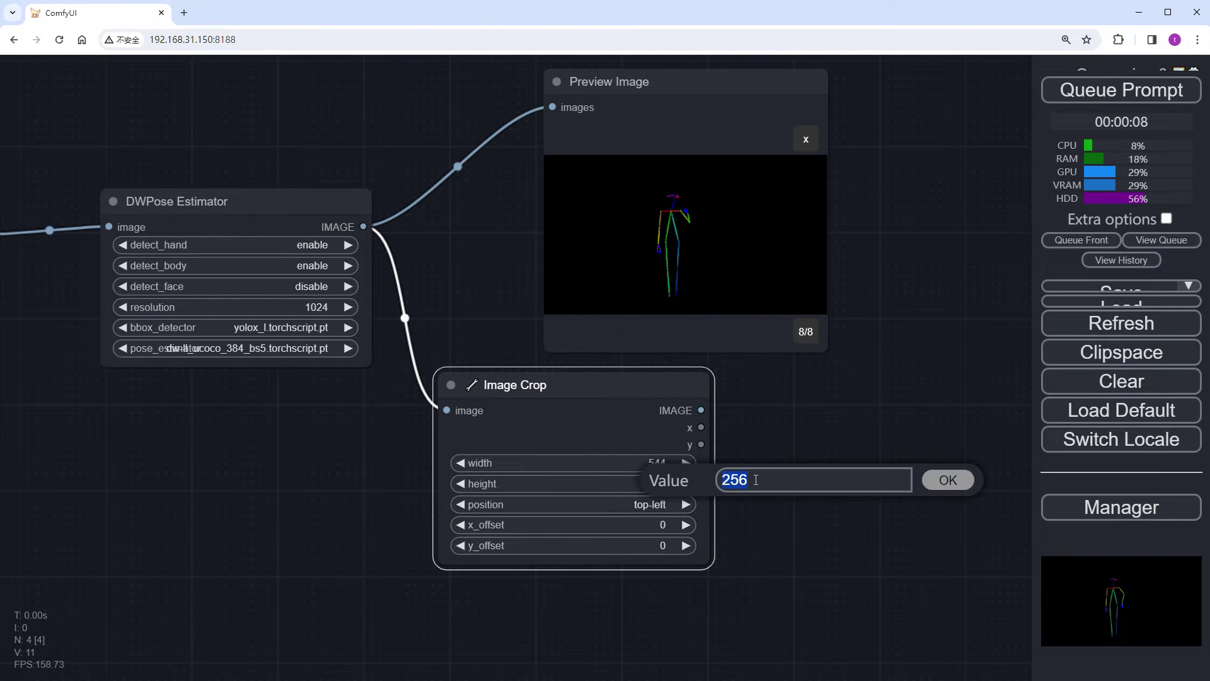
text(960)
key(Return)
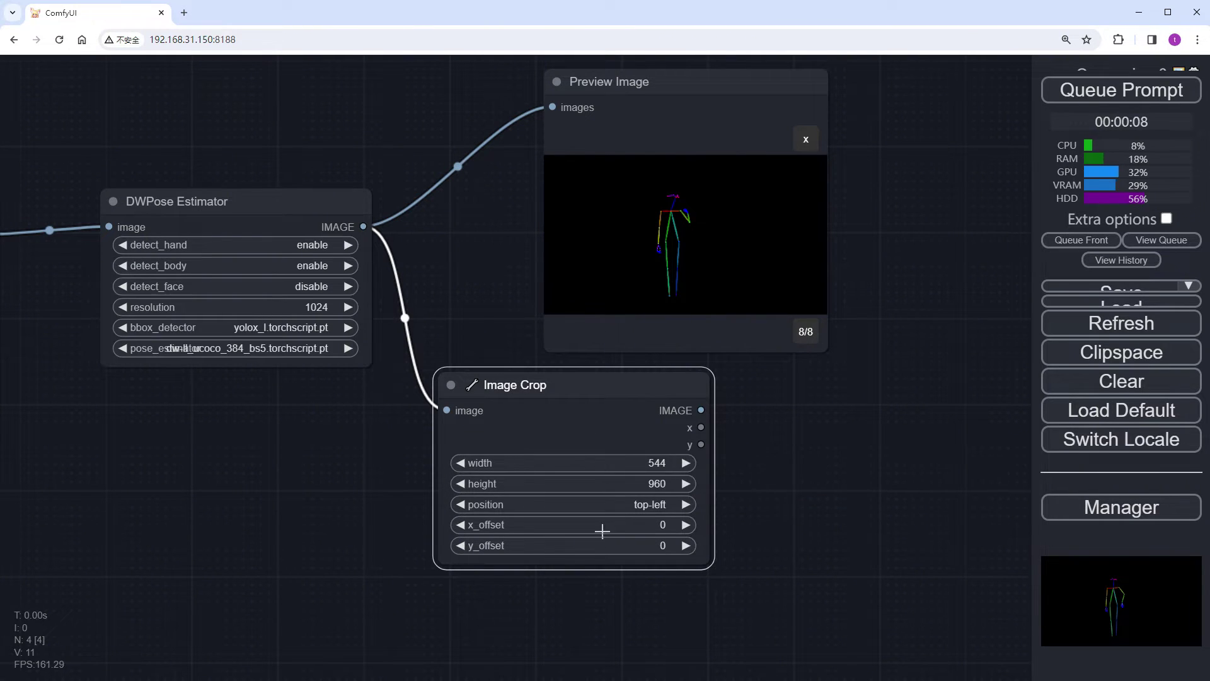
click(662, 504)
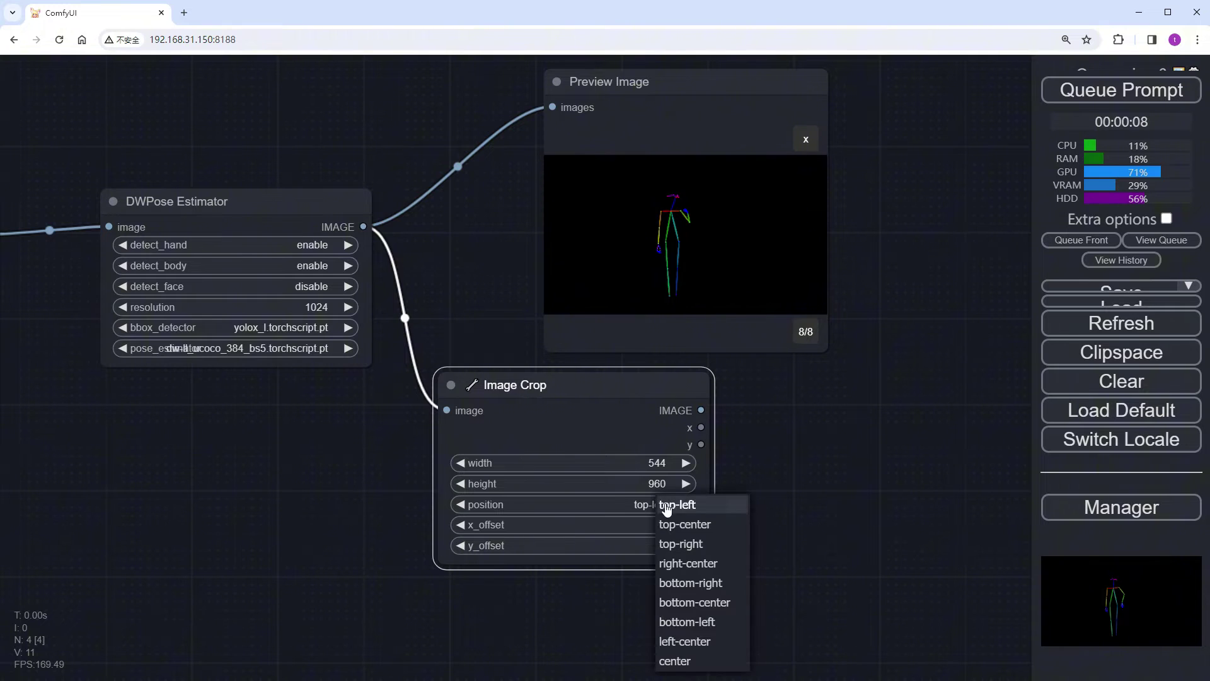
click(693, 659)
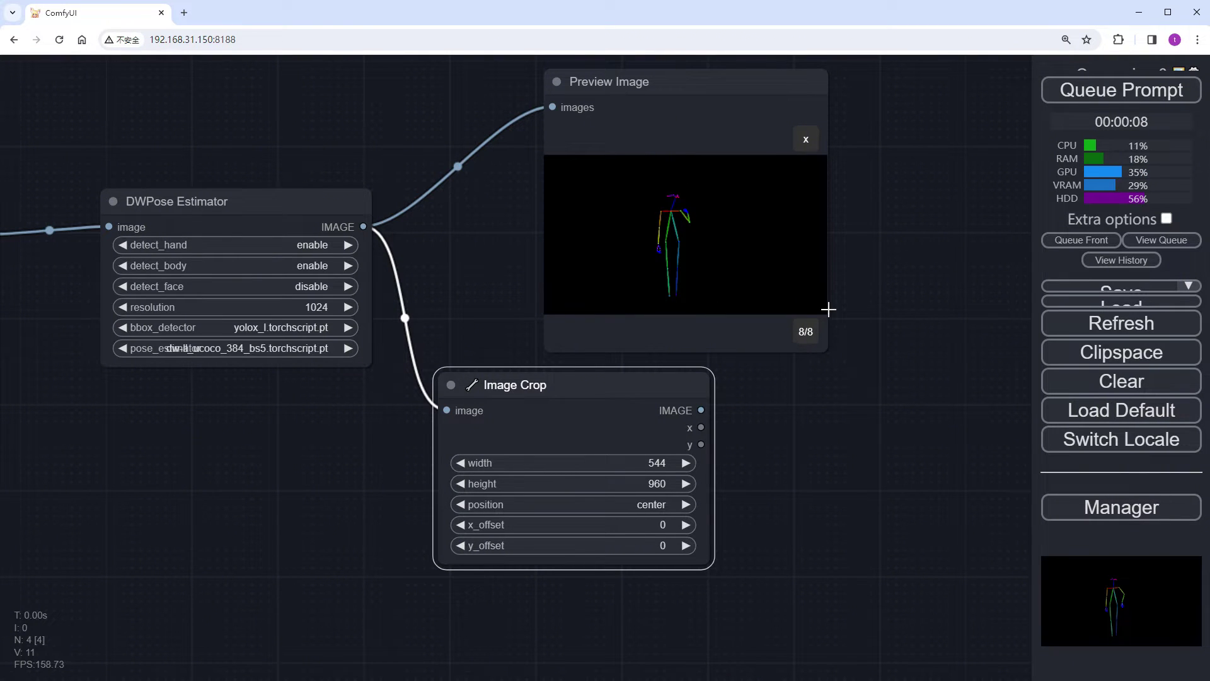
- Route the cropped images into Preview Image and tidy the node layout
drag(701, 411, 837, 134)
drag(606, 391, 599, 221)
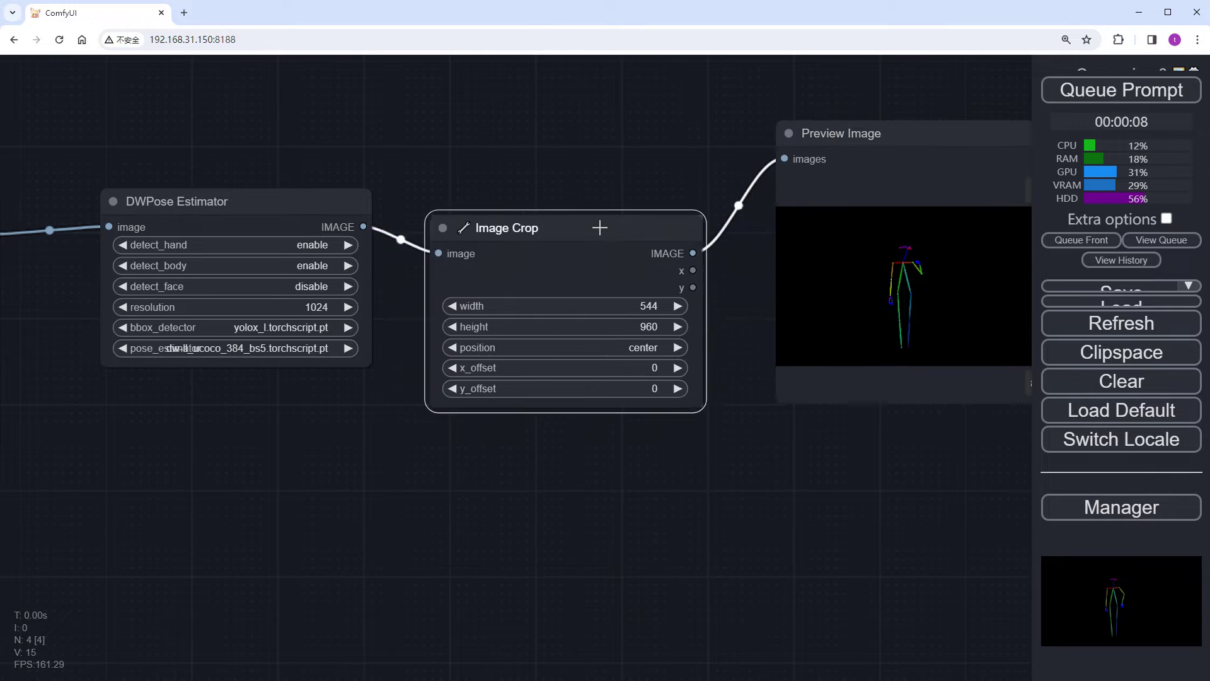
scroll(454, 438, down, 5)
drag(427, 448, 449, 446)
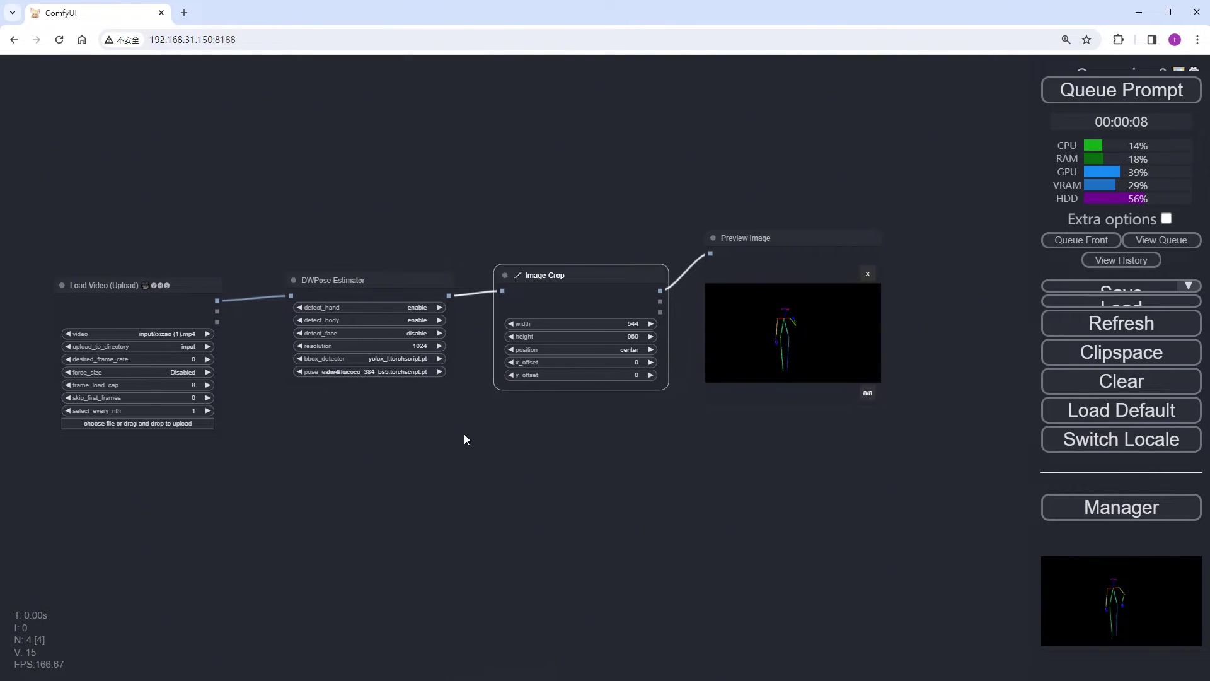
- Run the workflow and review the eight center-cropped pose frames
click(1114, 96)
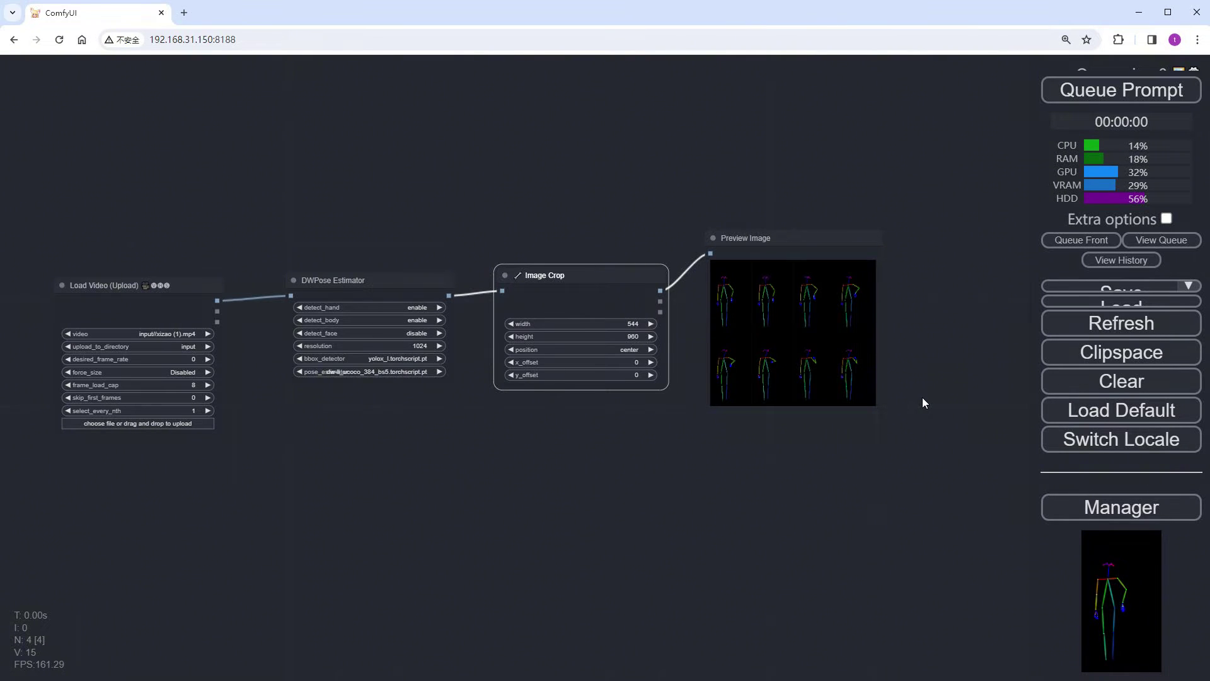
scroll(923, 401, up, 3)
click(733, 315)
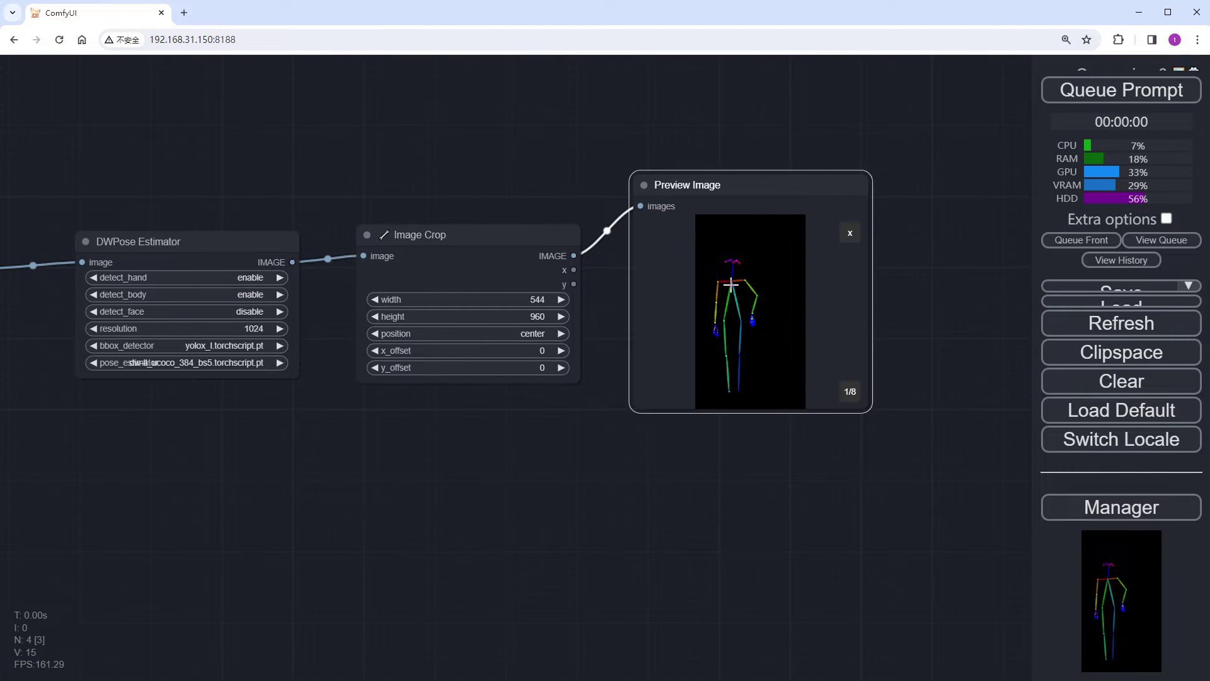
click(853, 393)
click(851, 393)
click(851, 392)
click(851, 392)
click(851, 392)
click(851, 392)
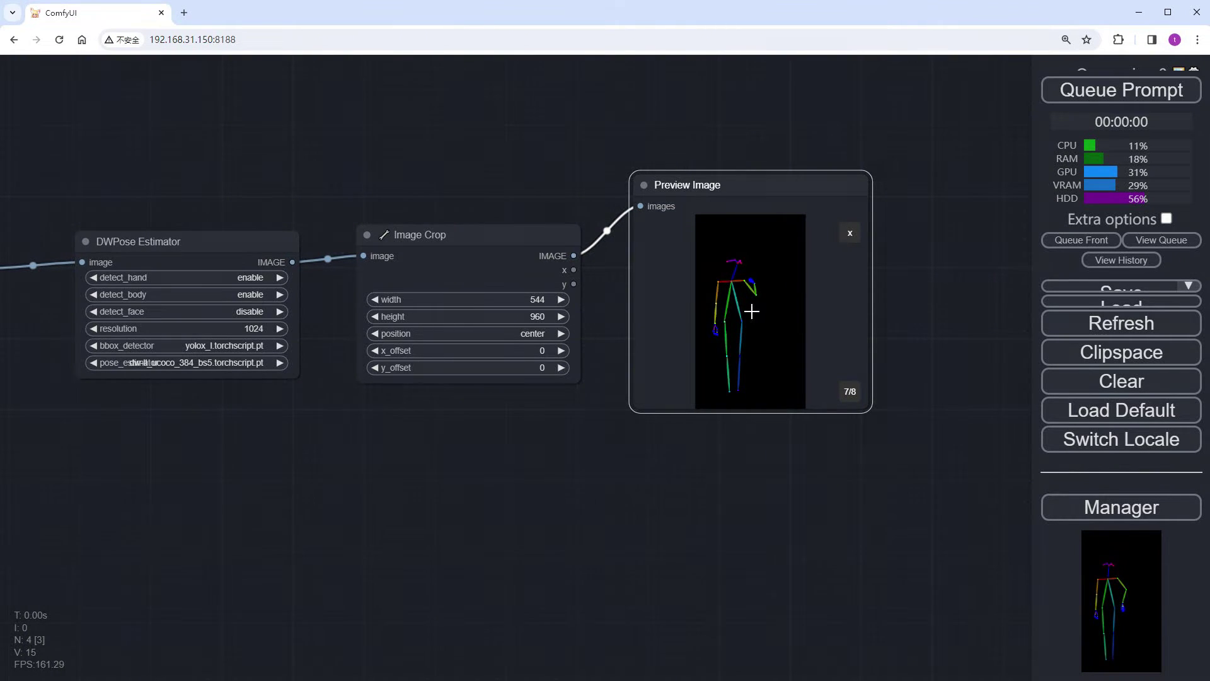
scroll(542, 368, up, 4)
- Set x_offset to -100, rerun, and review the shifted pose frames
click(522, 341)
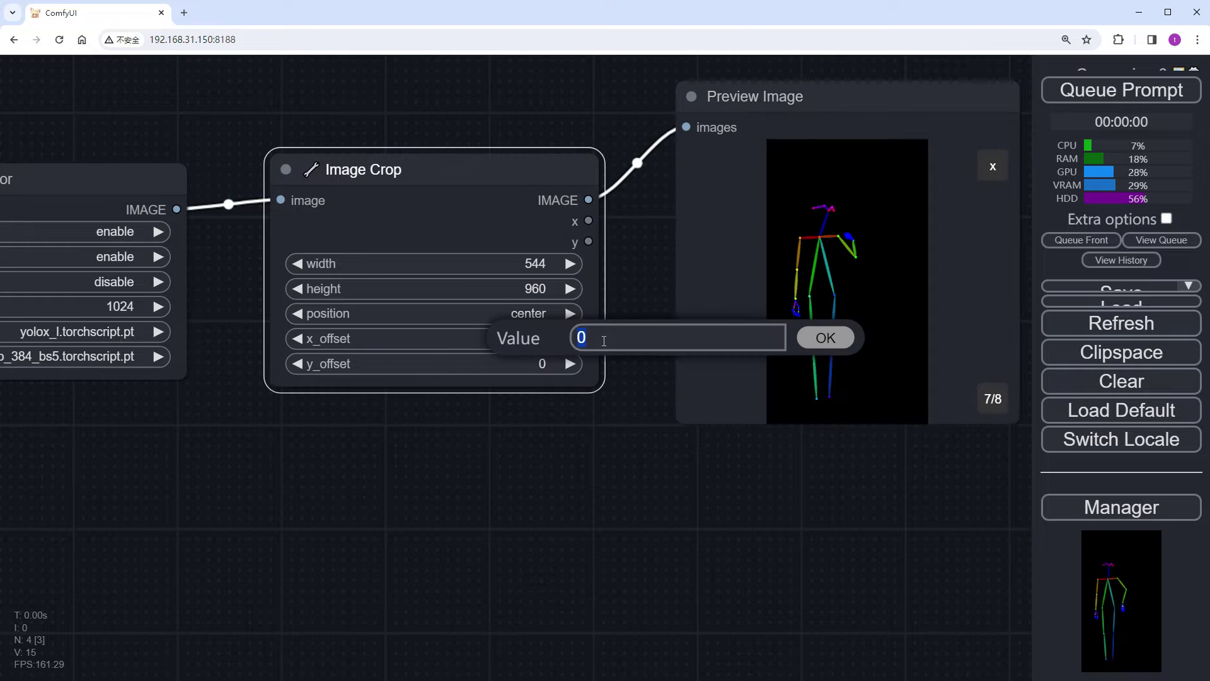
text(-100)
key(Return)
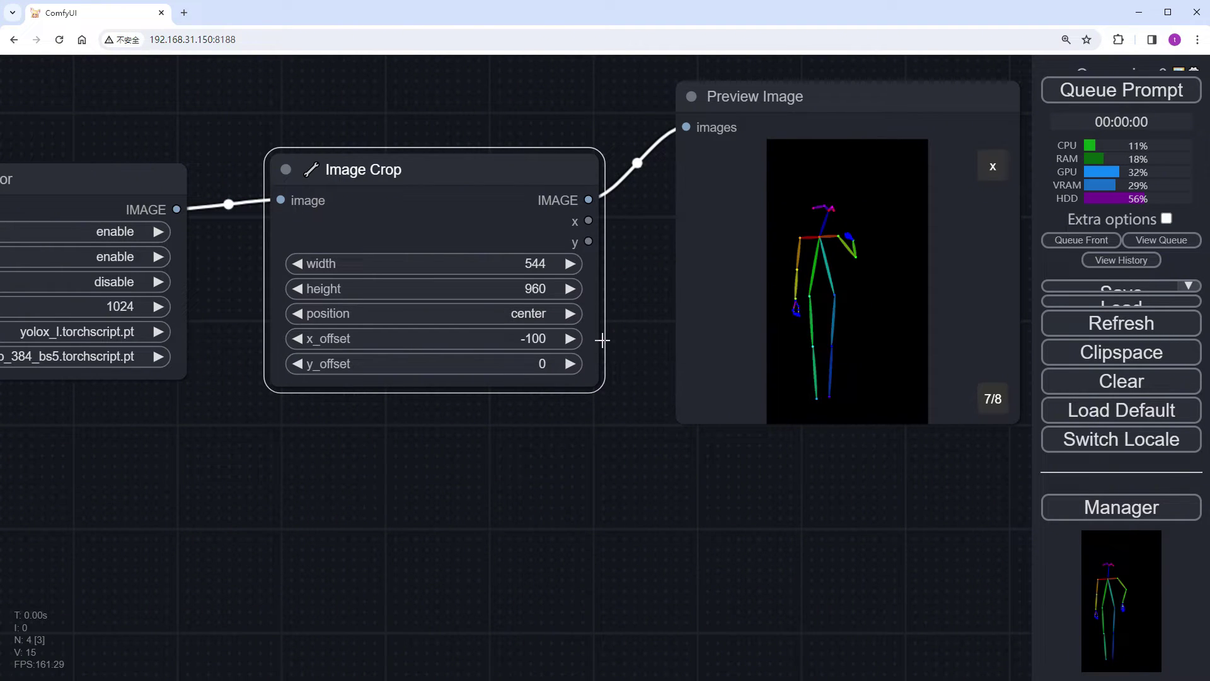
click(1107, 89)
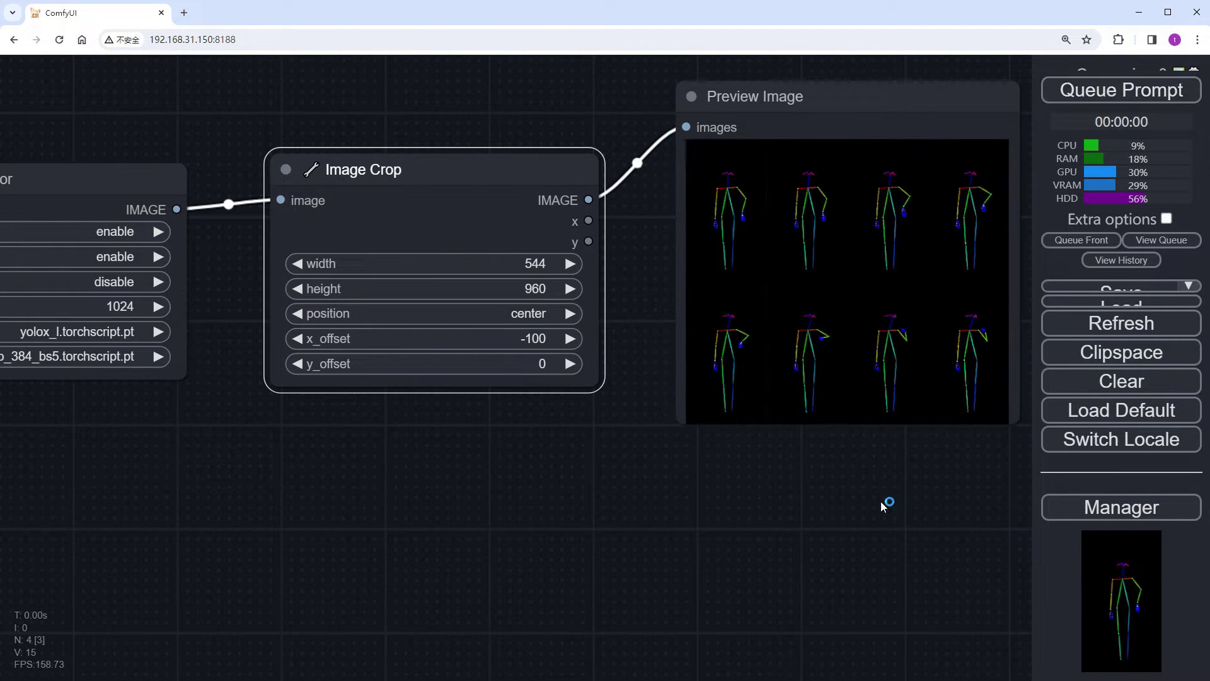
click(735, 232)
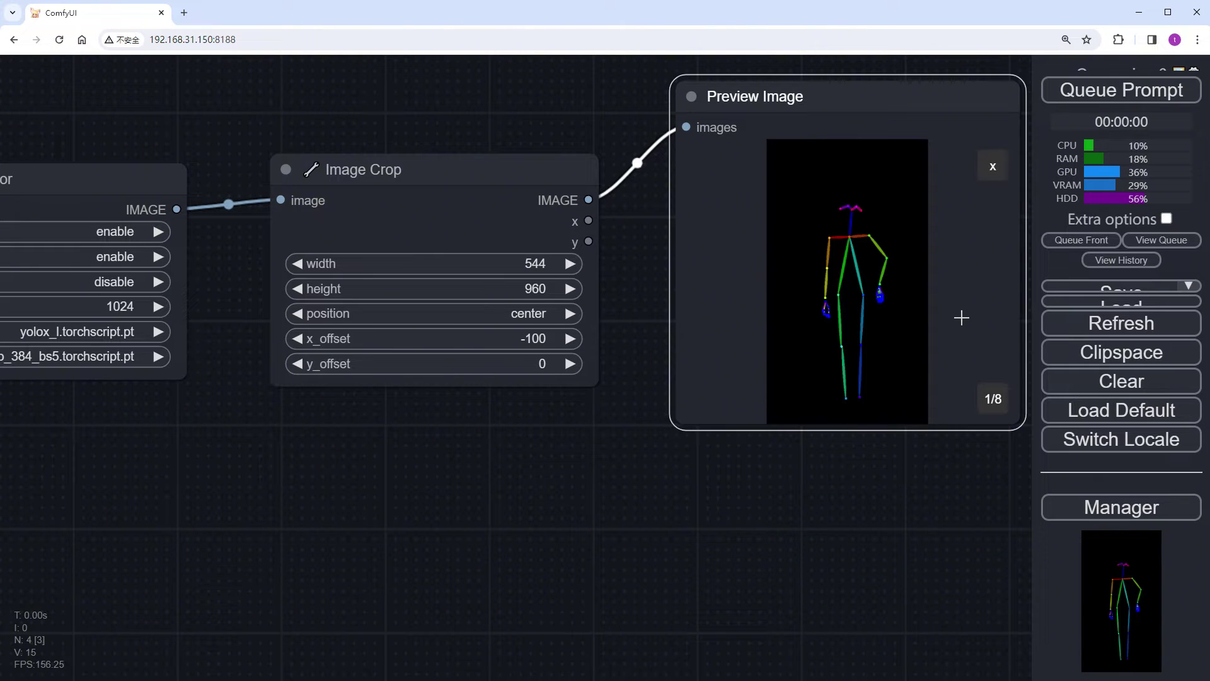
scroll(990, 407, down, 8)
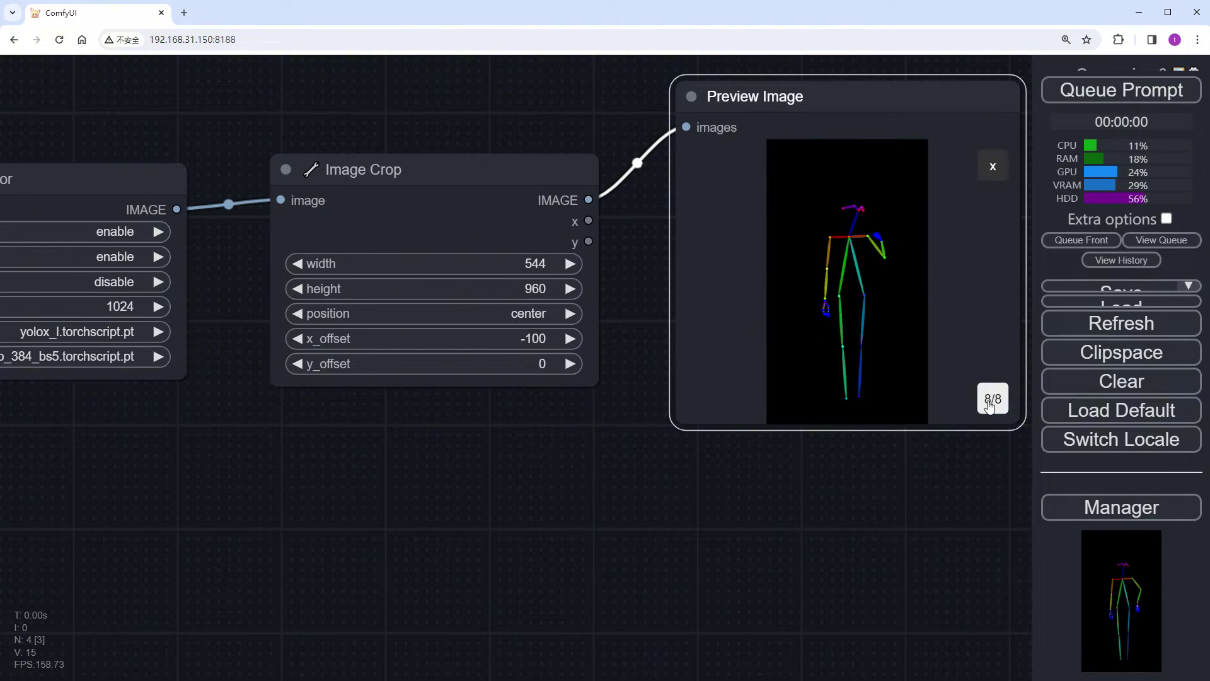
click(989, 407)
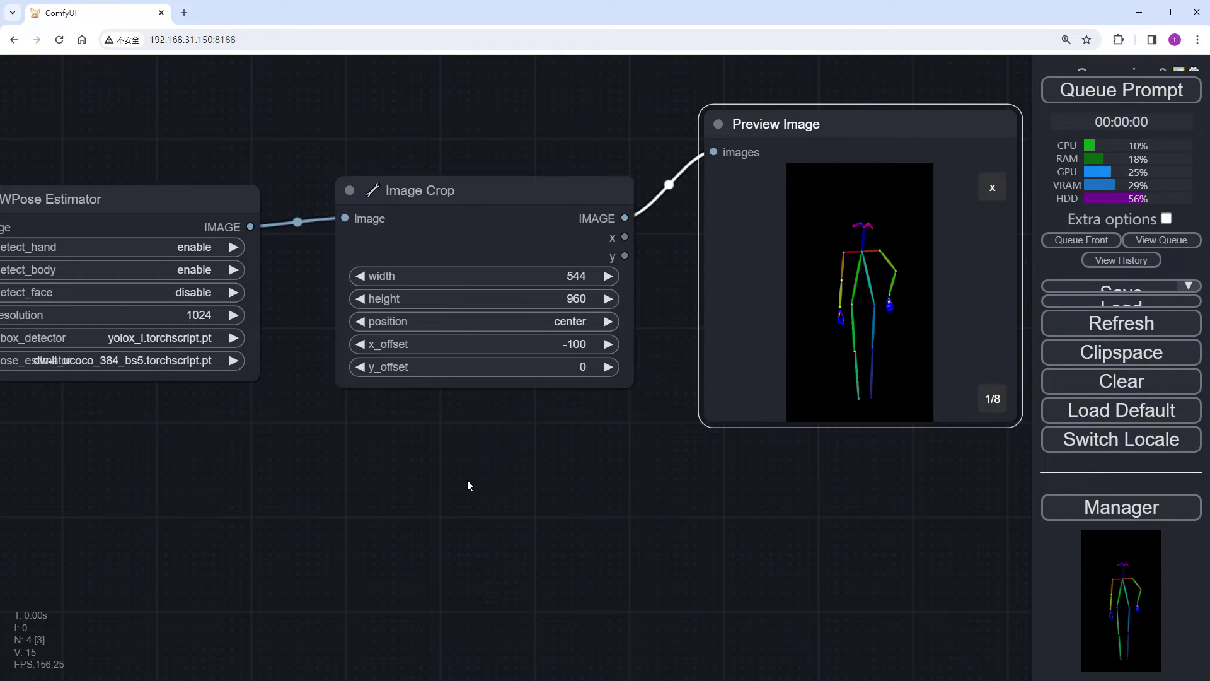
- Replace Preview Image with an Image Save node fed by Image Crop
scroll(468, 482, down, 2)
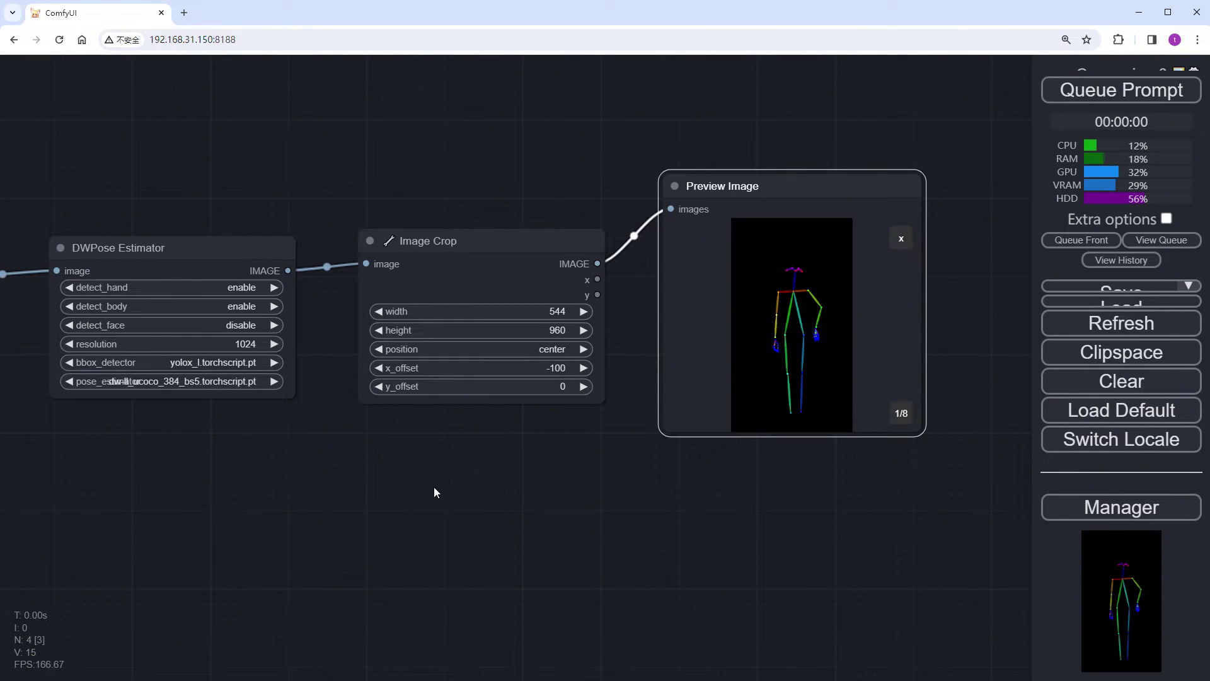
key(Delete)
scroll(617, 208, up, 1)
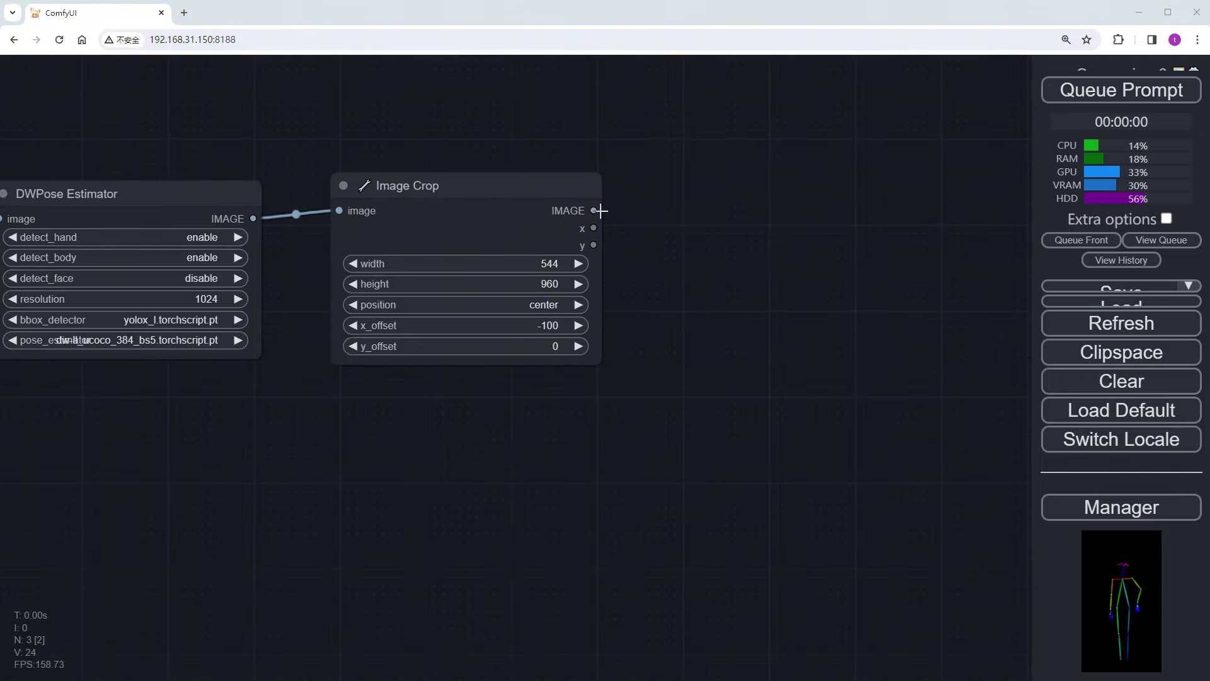
double_click(618, 217)
text(save)
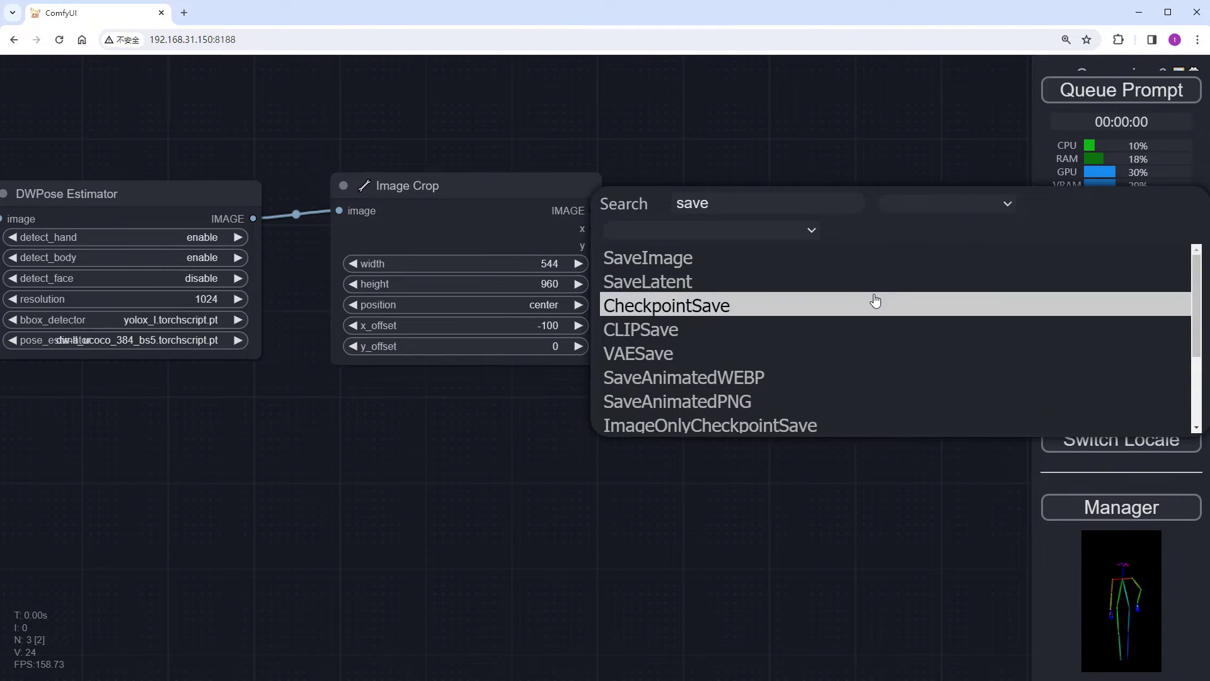
scroll(875, 302, down, 2)
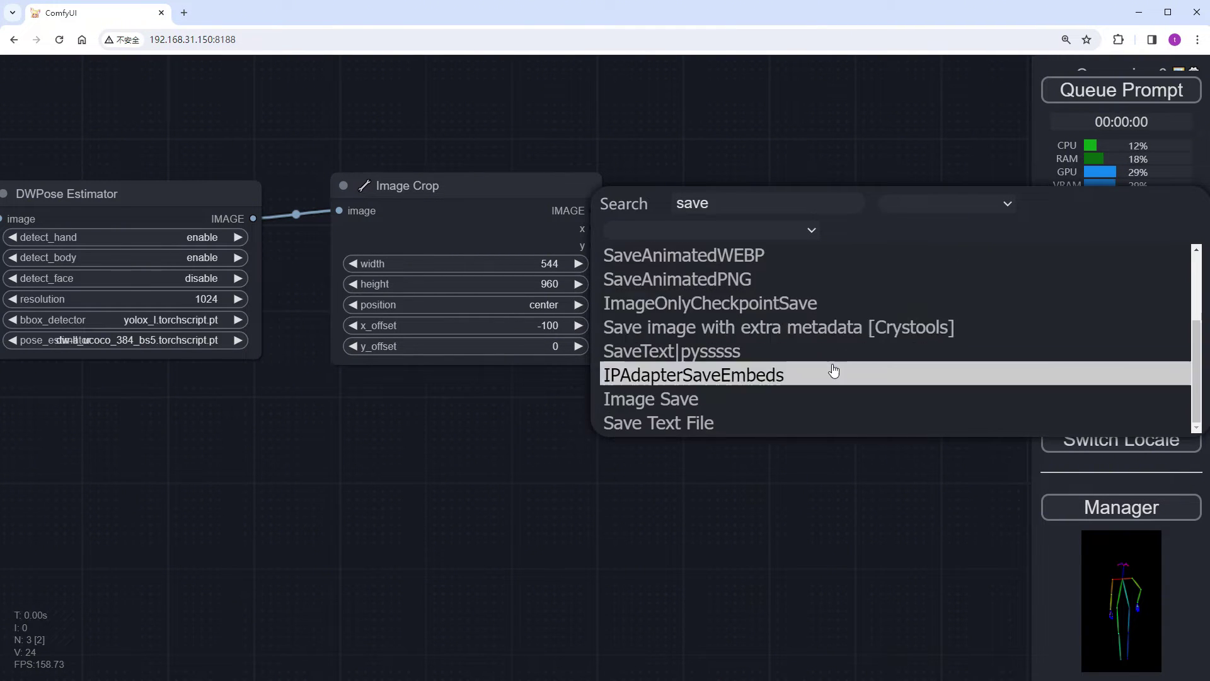
click(782, 400)
drag(593, 210, 675, 217)
- Set the output_path to bath[time(%Y-%m-%d)] and filename_prefix to bath
click(810, 235)
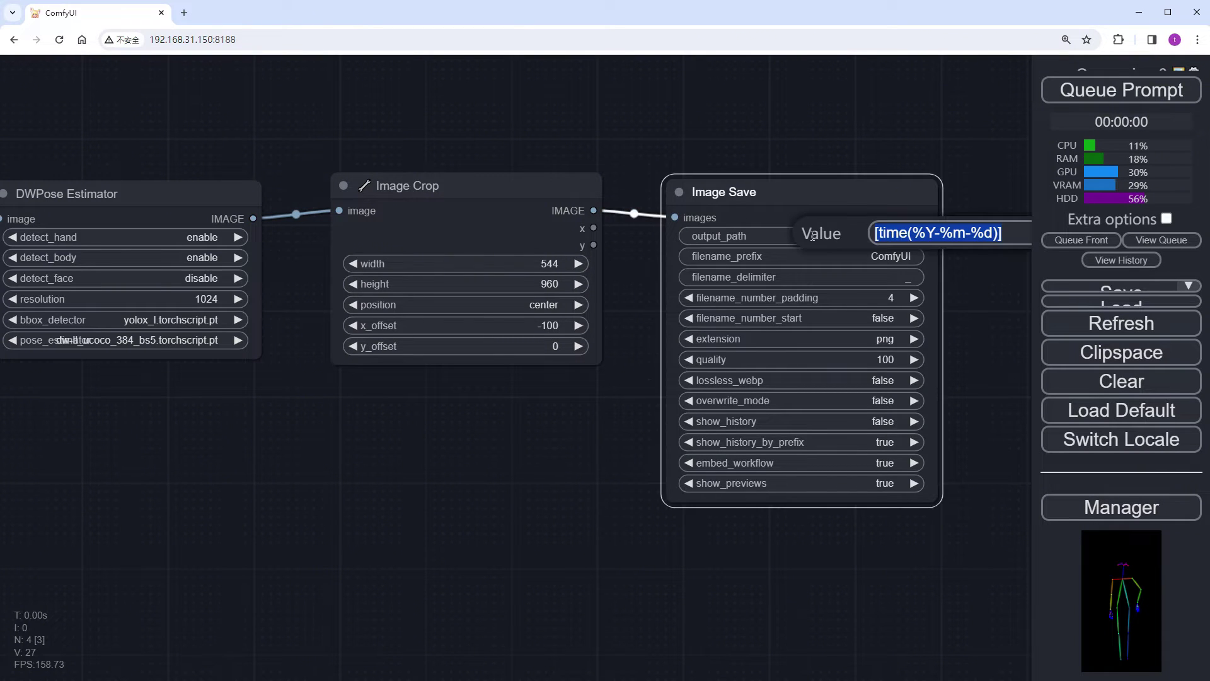
click(874, 233)
text(bath)
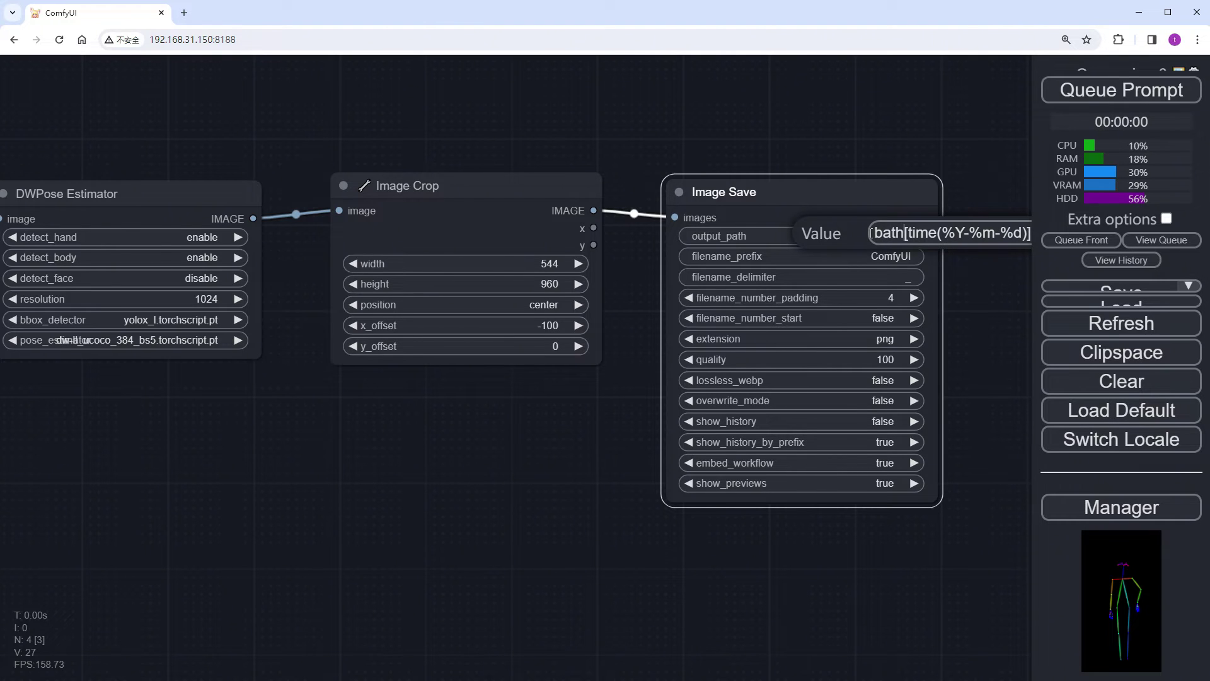
key(Return)
click(857, 254)
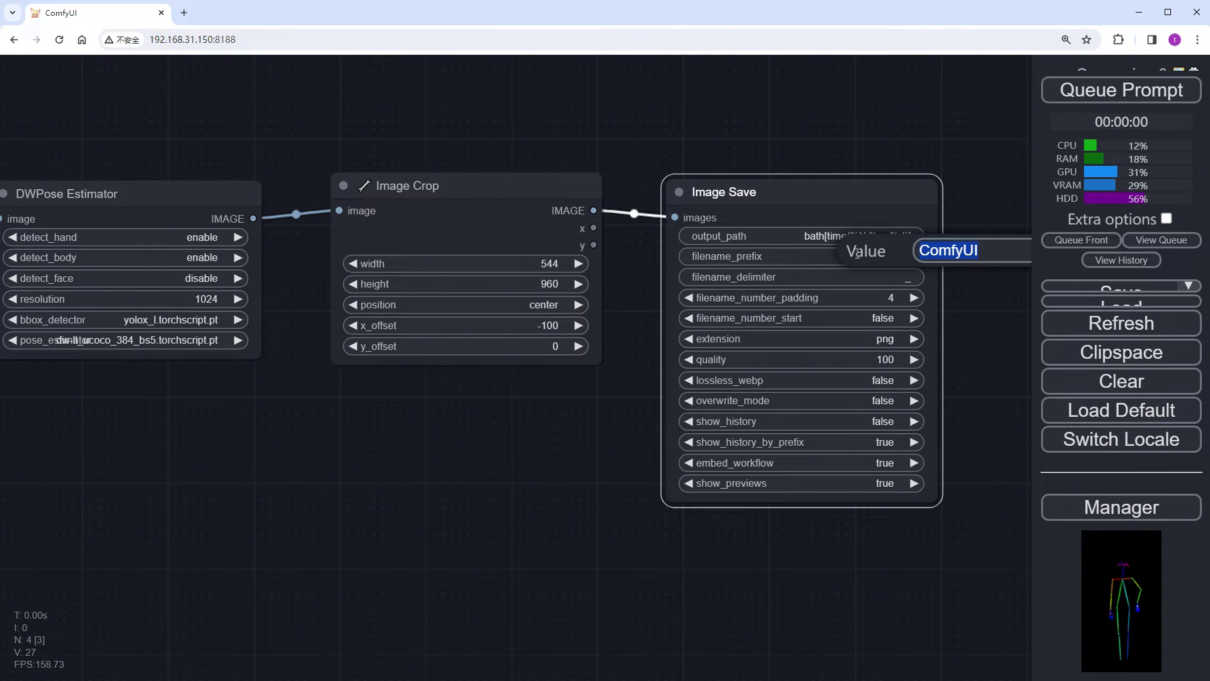
text(bat)
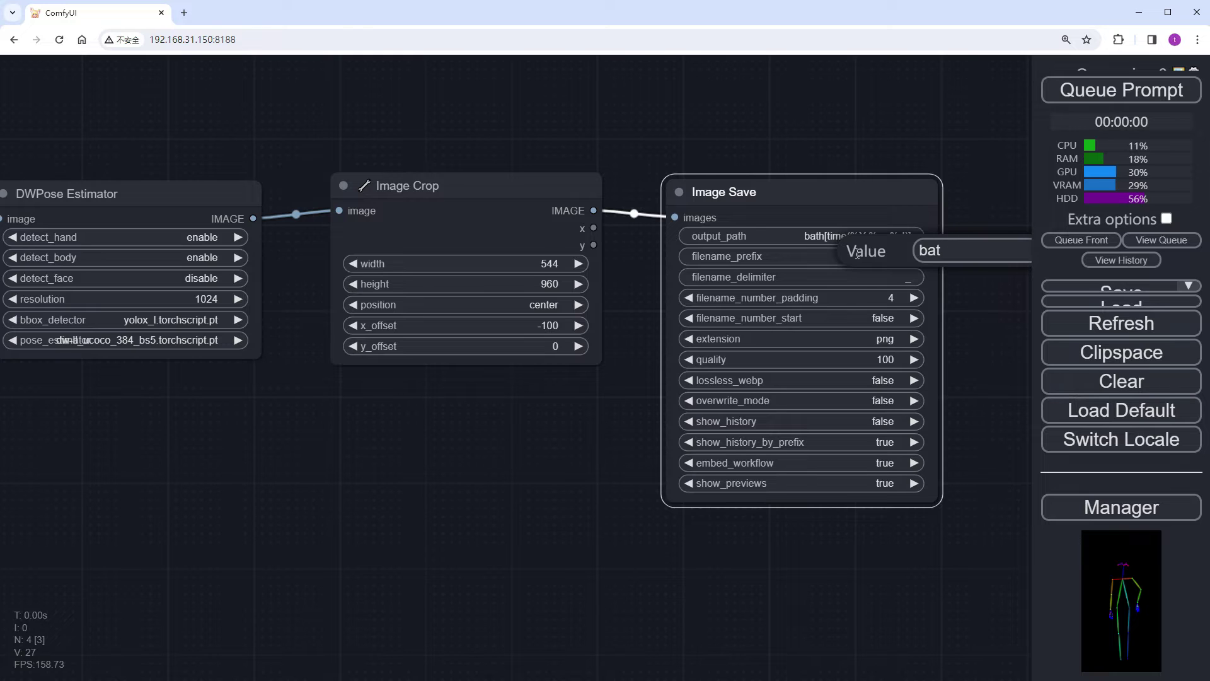
text(chh)
key(Return)
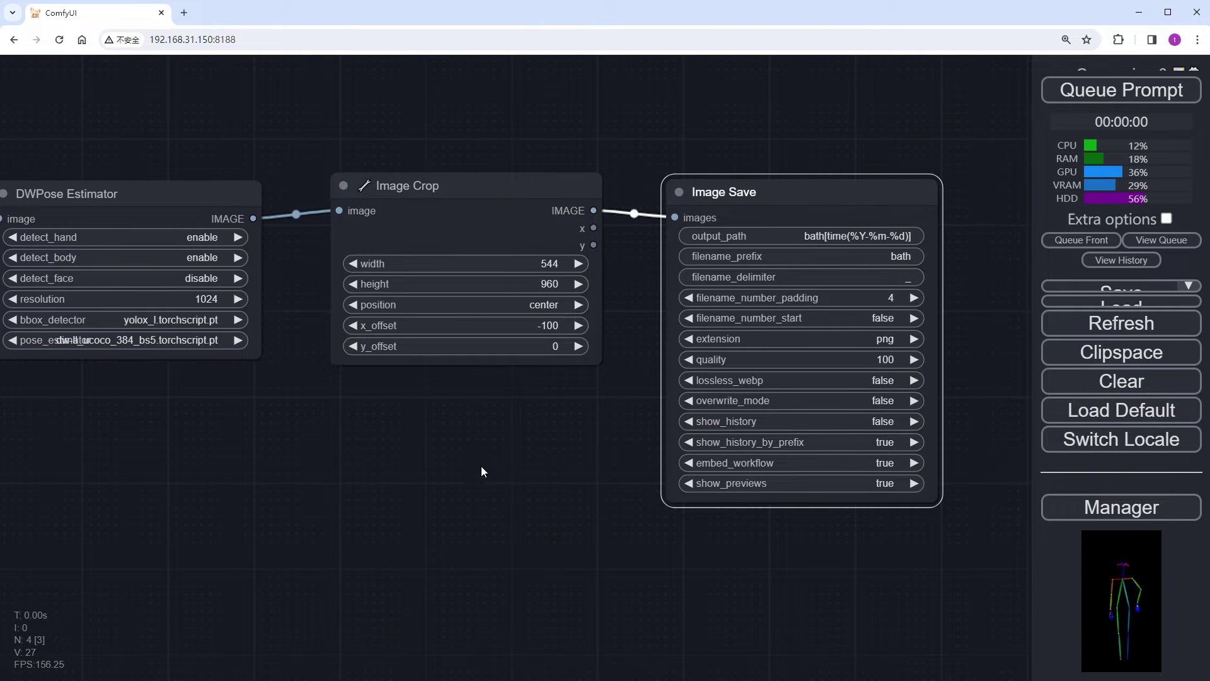
drag(103, 481, 446, 472)
- Set Load Video's frame_load_cap to 0 so every frame is processed
click(178, 354)
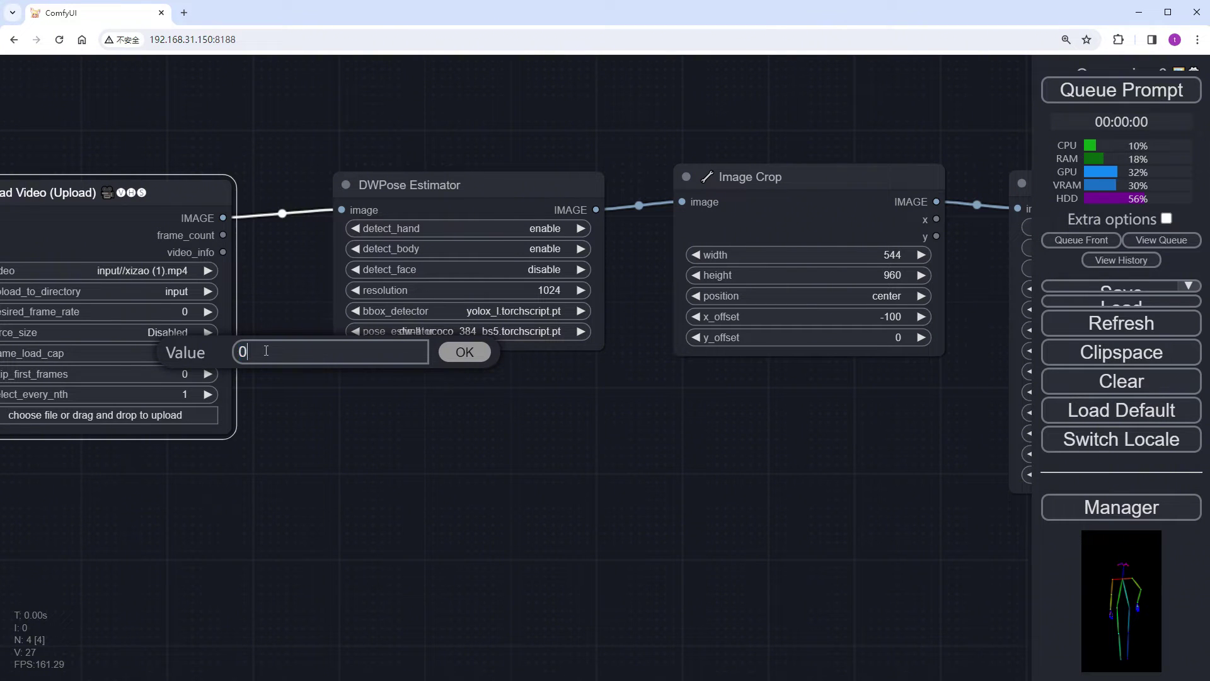
key(Return)
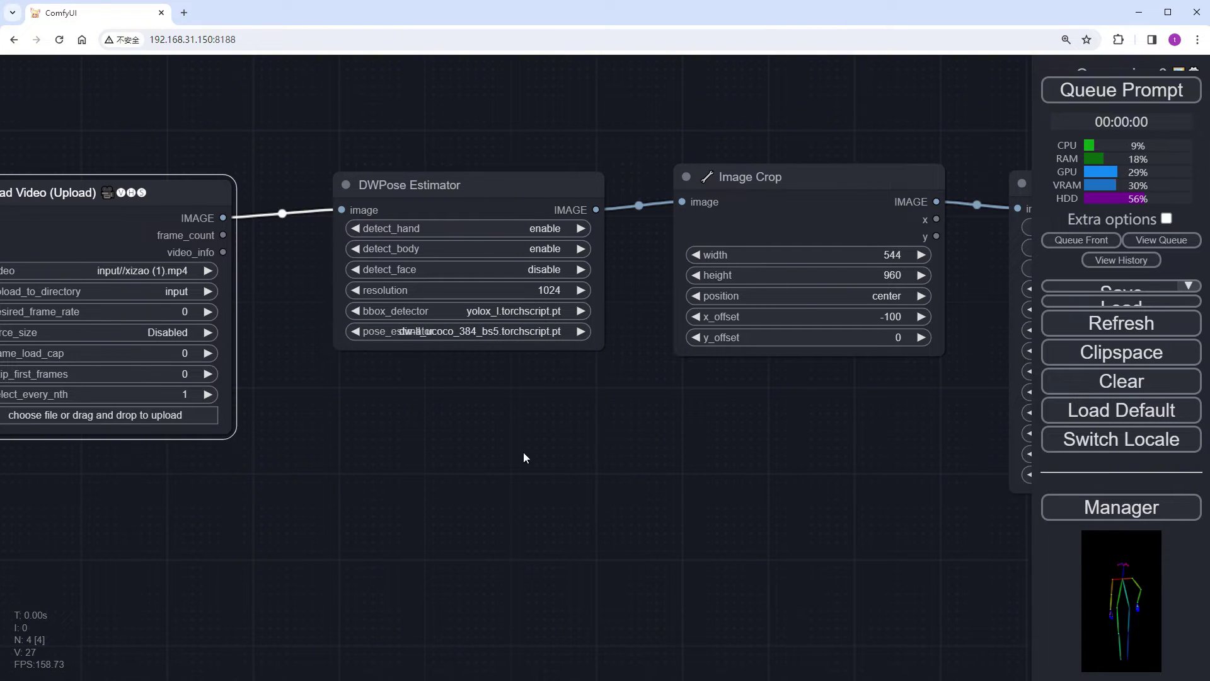
drag(722, 473, 610, 476)
drag(845, 378, 589, 378)
- Run the workflow and switch to the bath2024-02-14 output folder
click(1109, 93)
scroll(515, 411, down, 2)
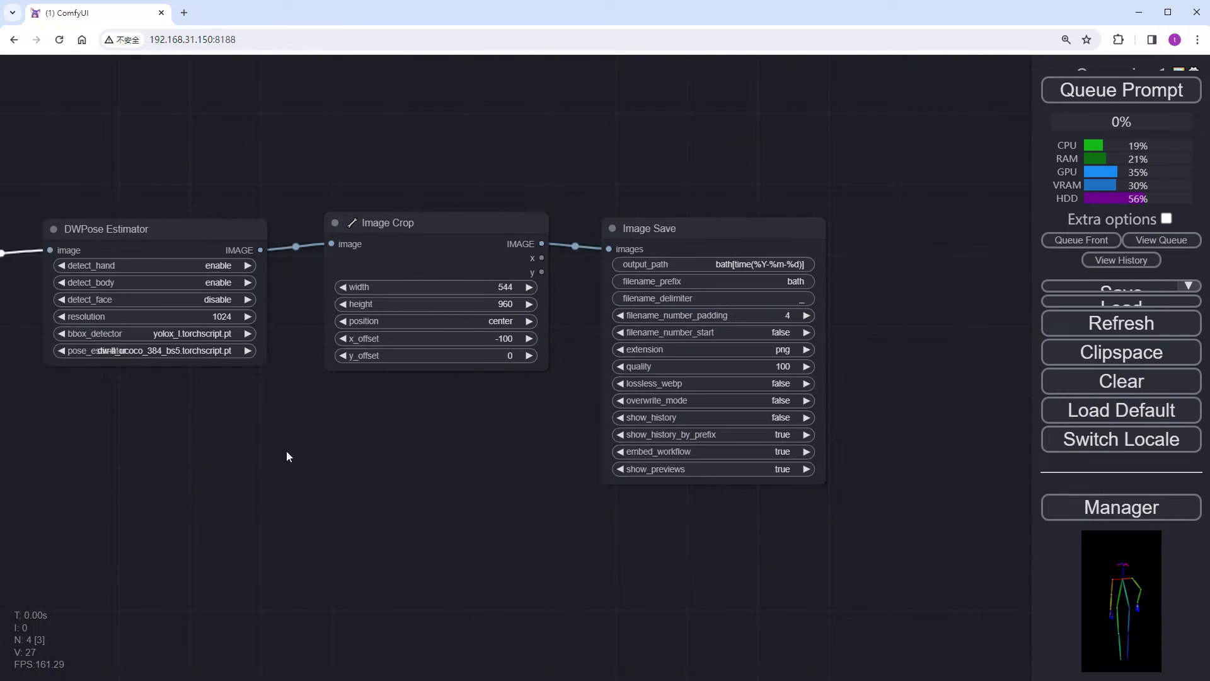
drag(261, 456, 452, 444)
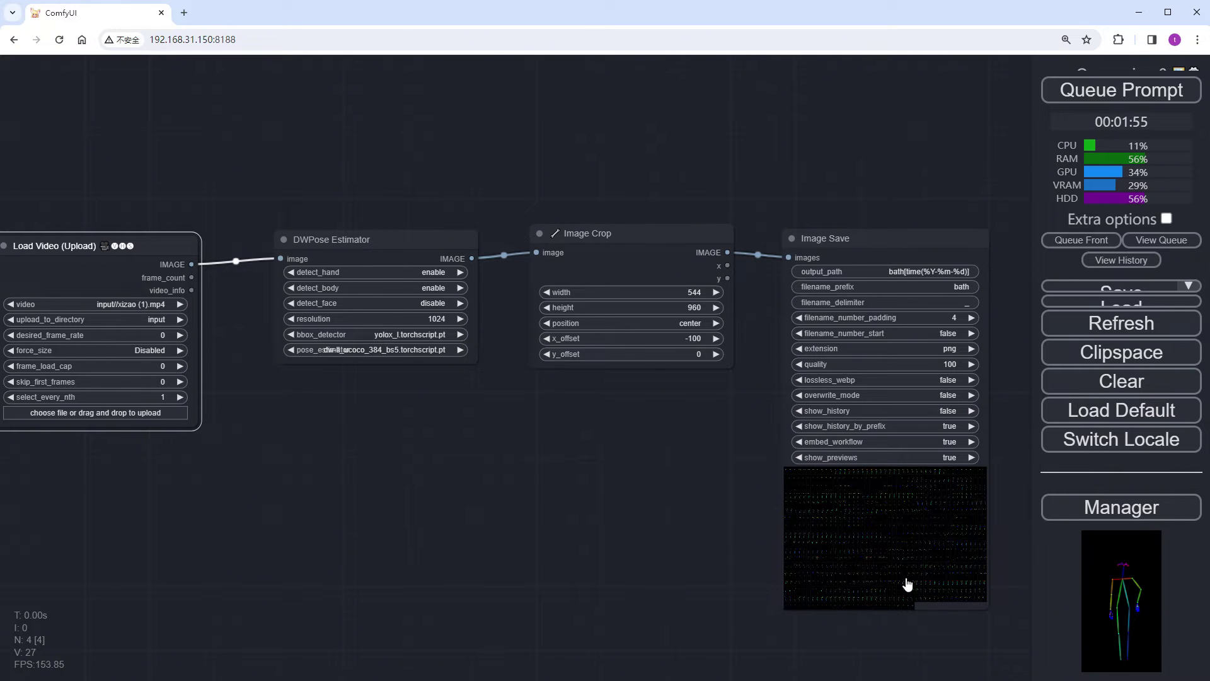
scroll(961, 561, up, 1)
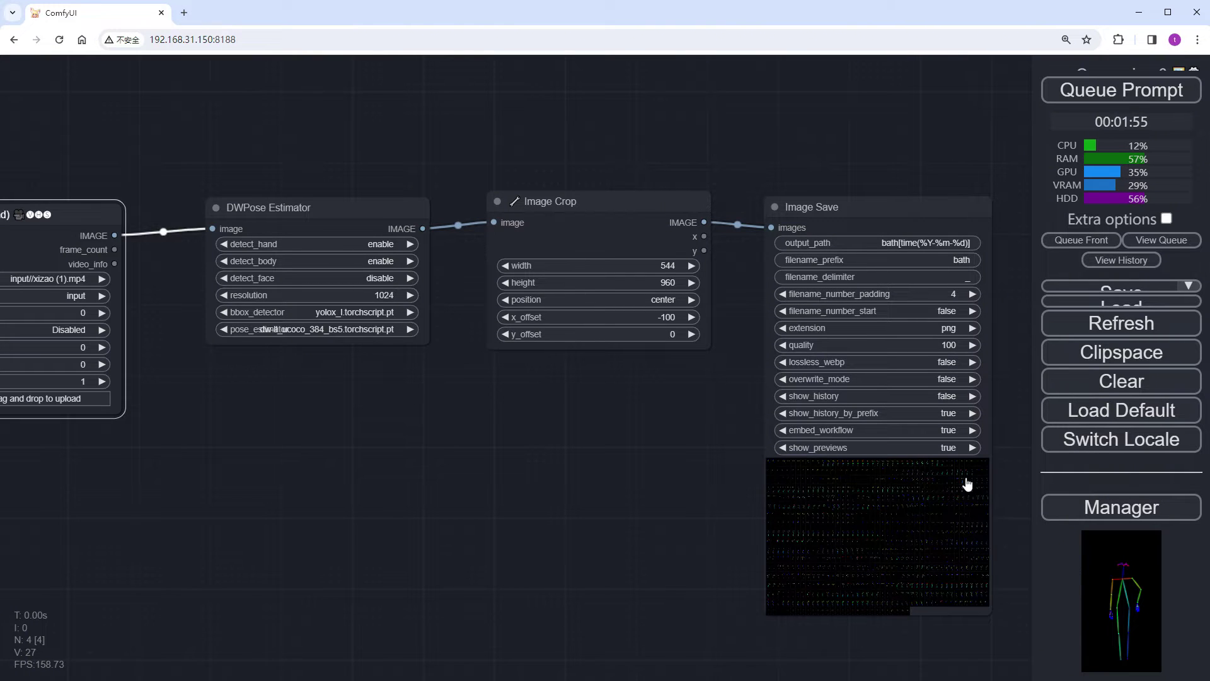
scroll(955, 466, up, 3)
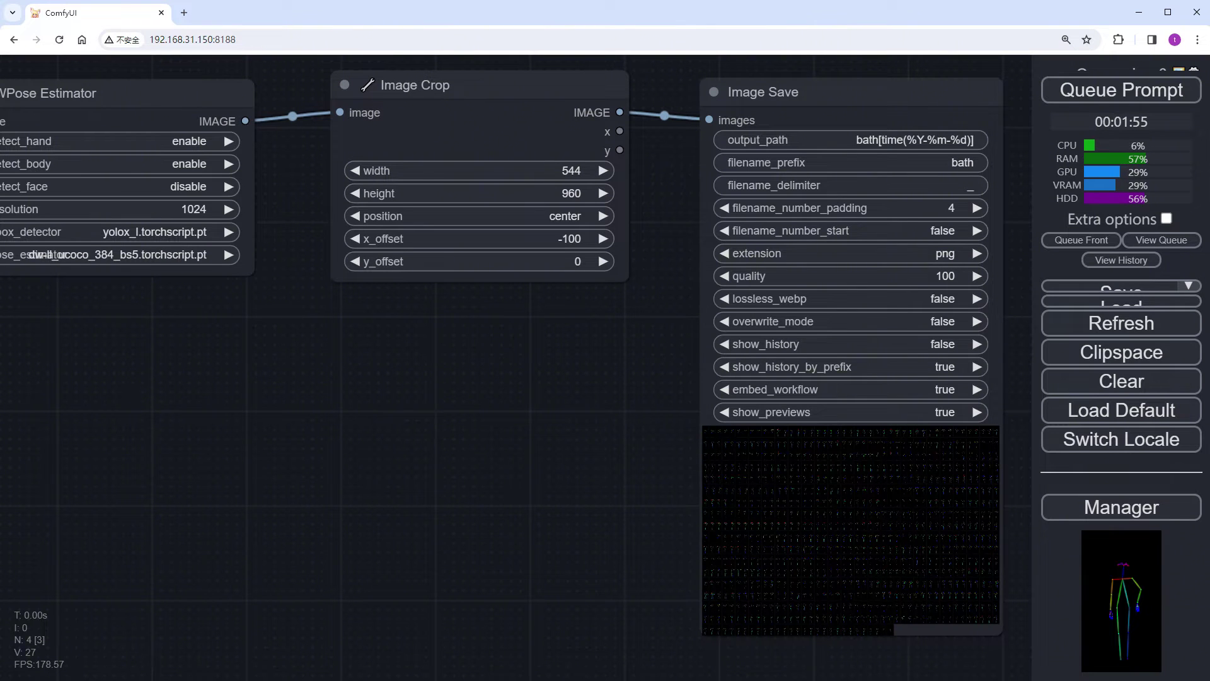
key(alt+Tab)
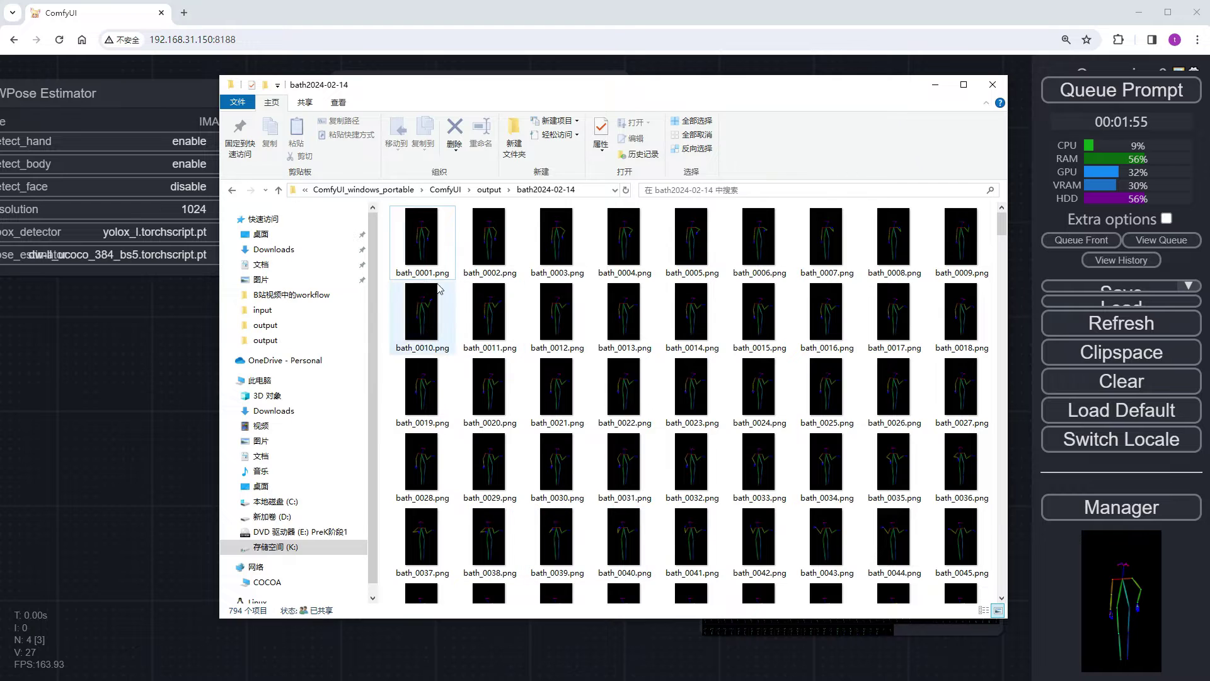
scroll(795, 400, down, 5)
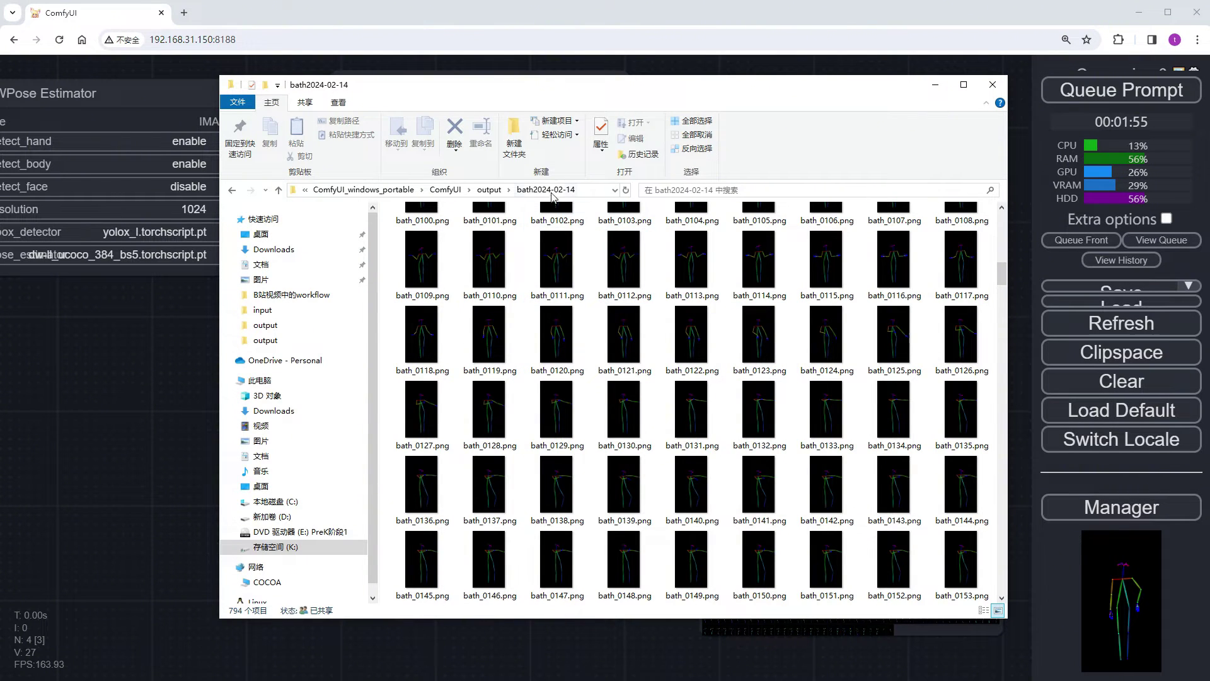
- Back in ComfyUI, add a Load Images node with image_load_cap 8
click(936, 84)
double_click(285, 323)
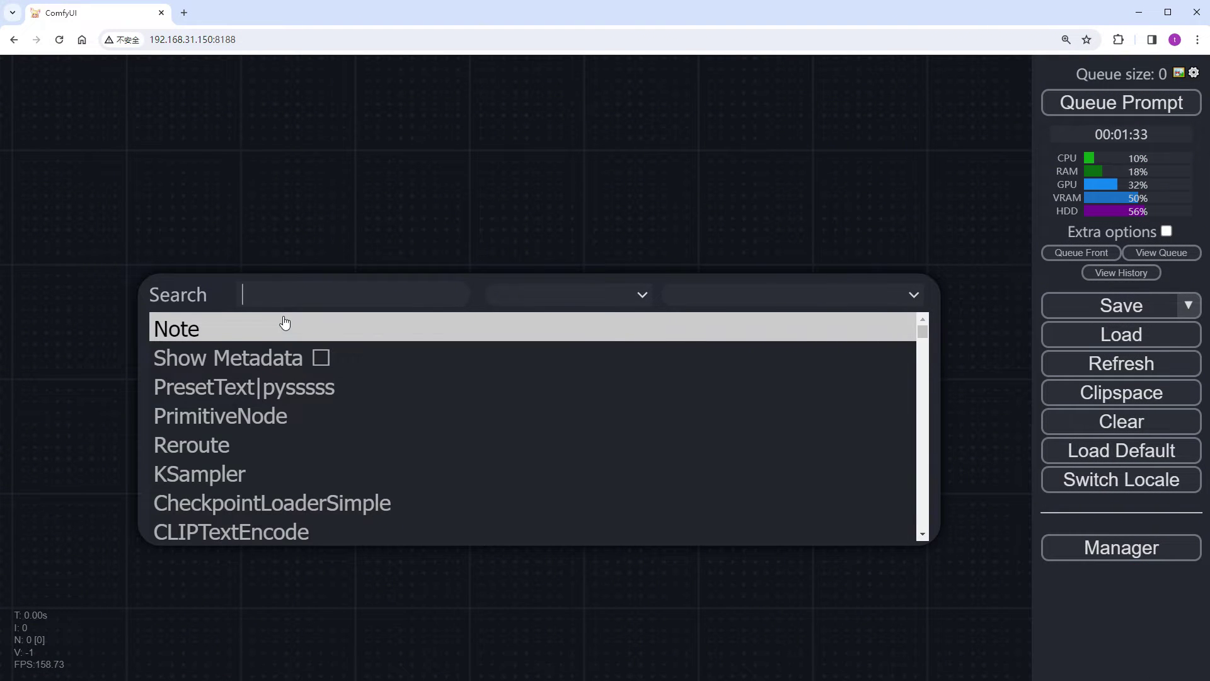
text(loadi)
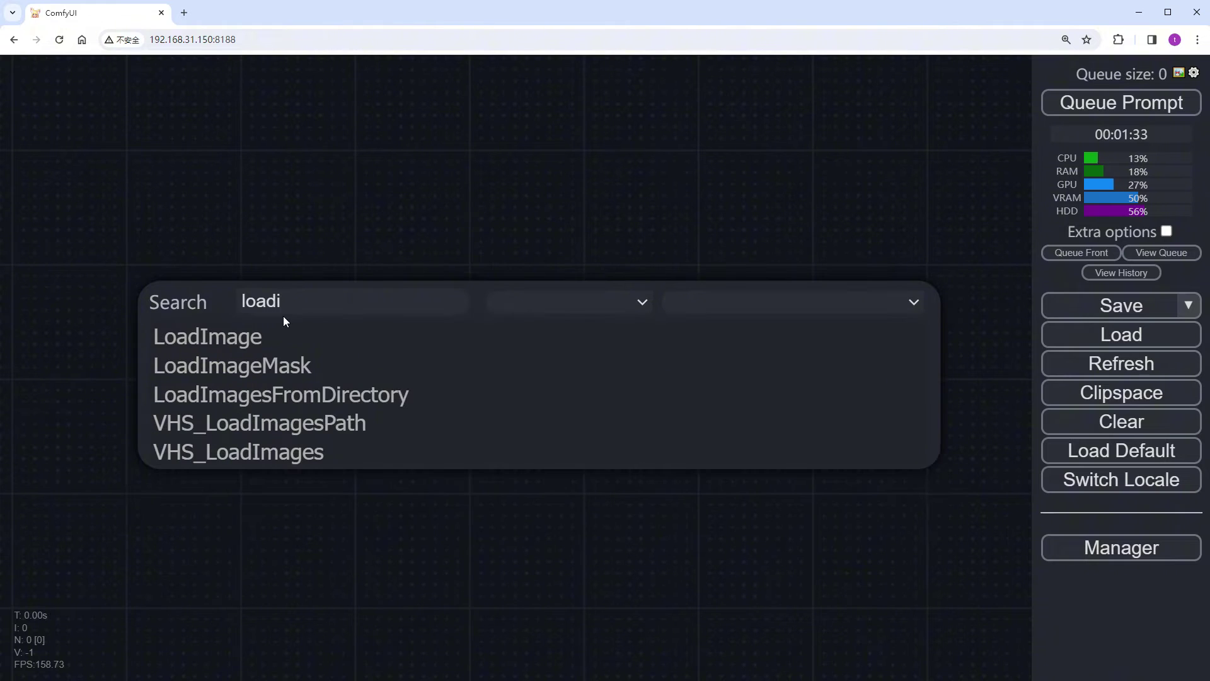
click(305, 451)
click(523, 429)
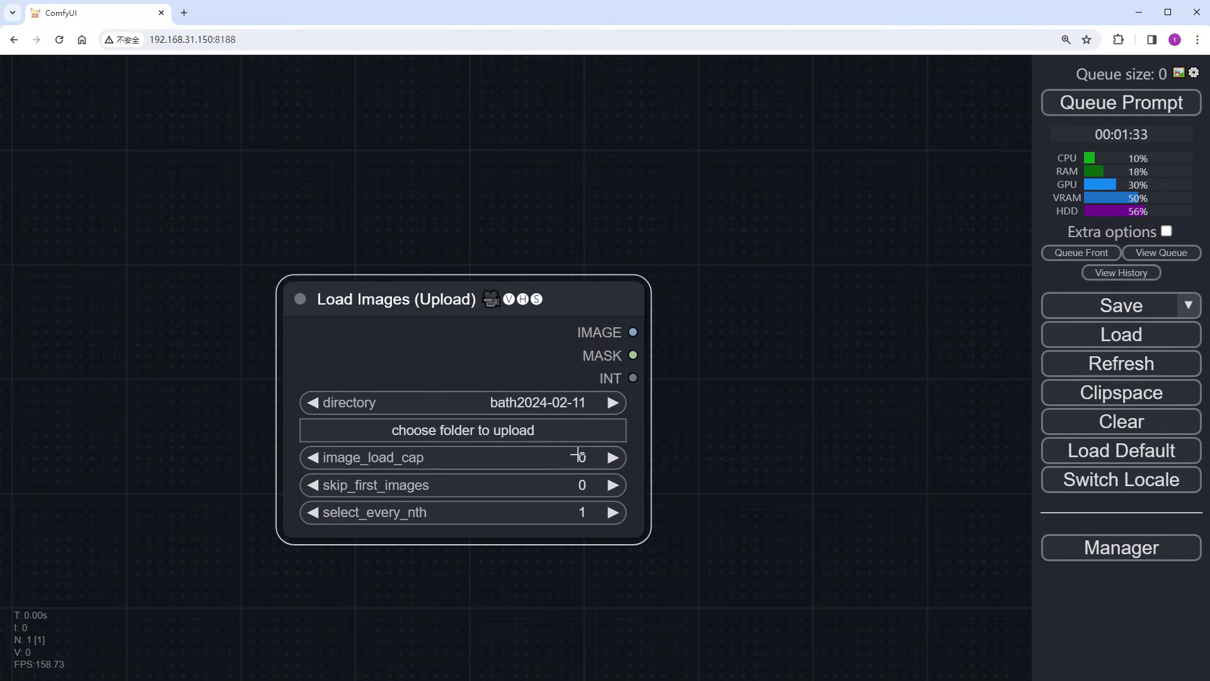
click(578, 455)
text(8)
key(Return)
drag(726, 492, 428, 474)
- Add an Apply ControlNet (Advanced) node fed by the loaded images
double_click(564, 306)
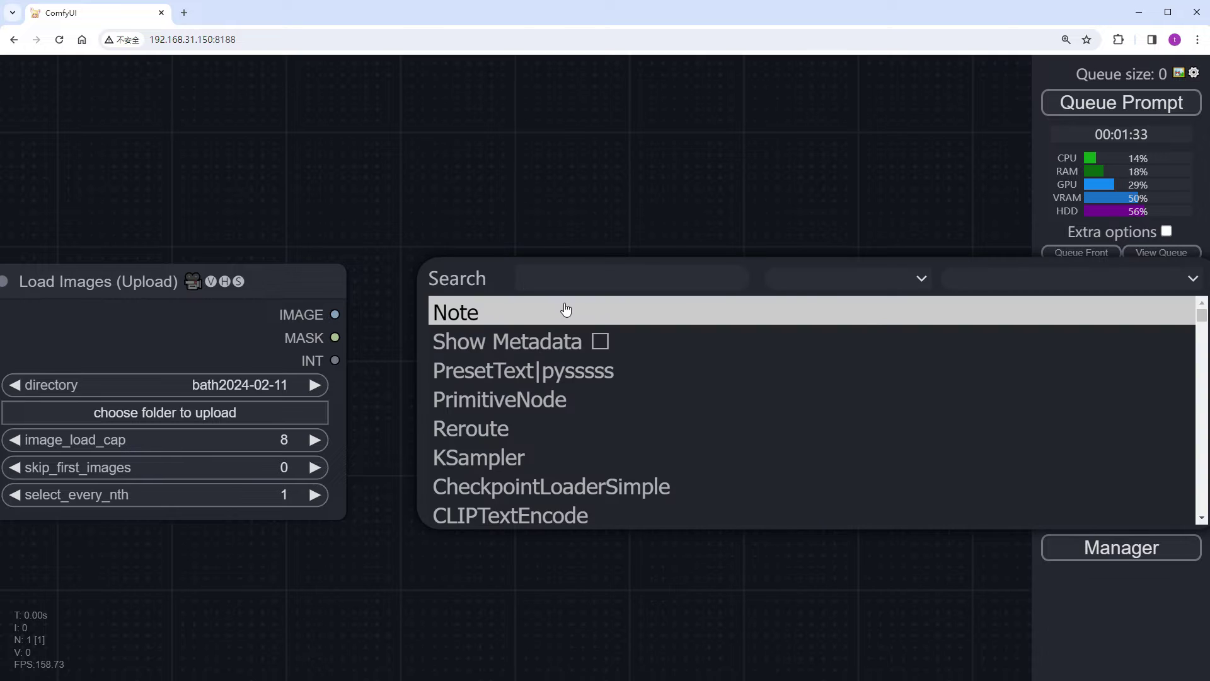
text(control)
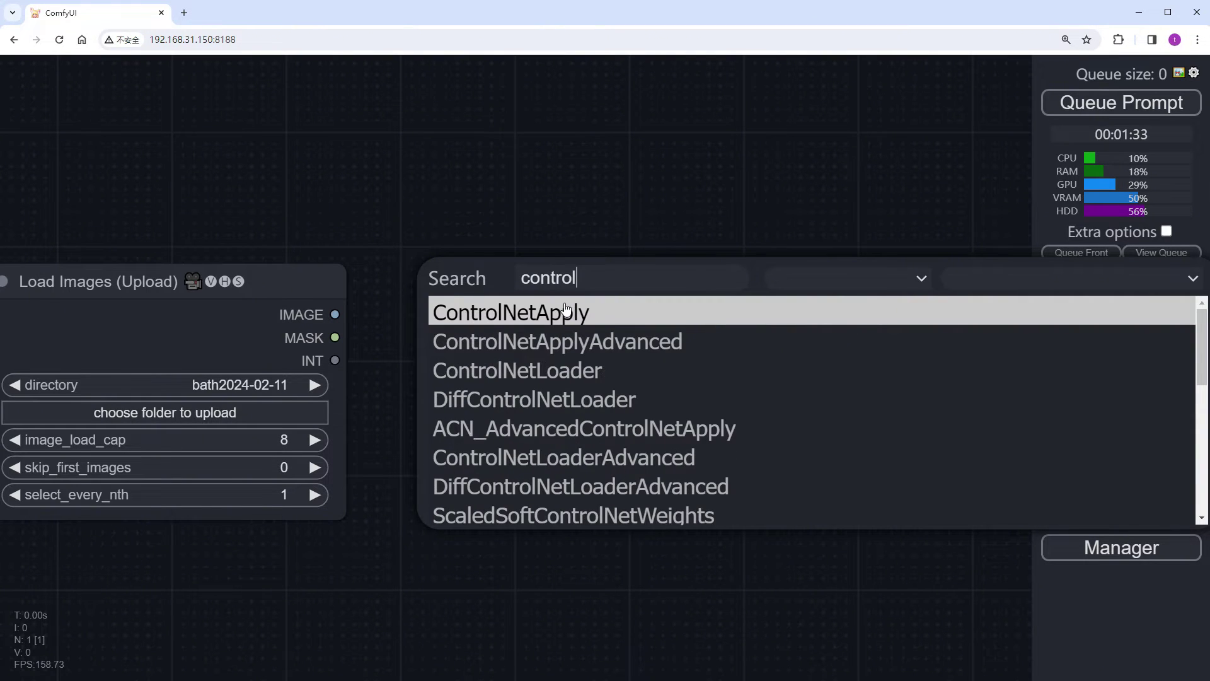
click(599, 341)
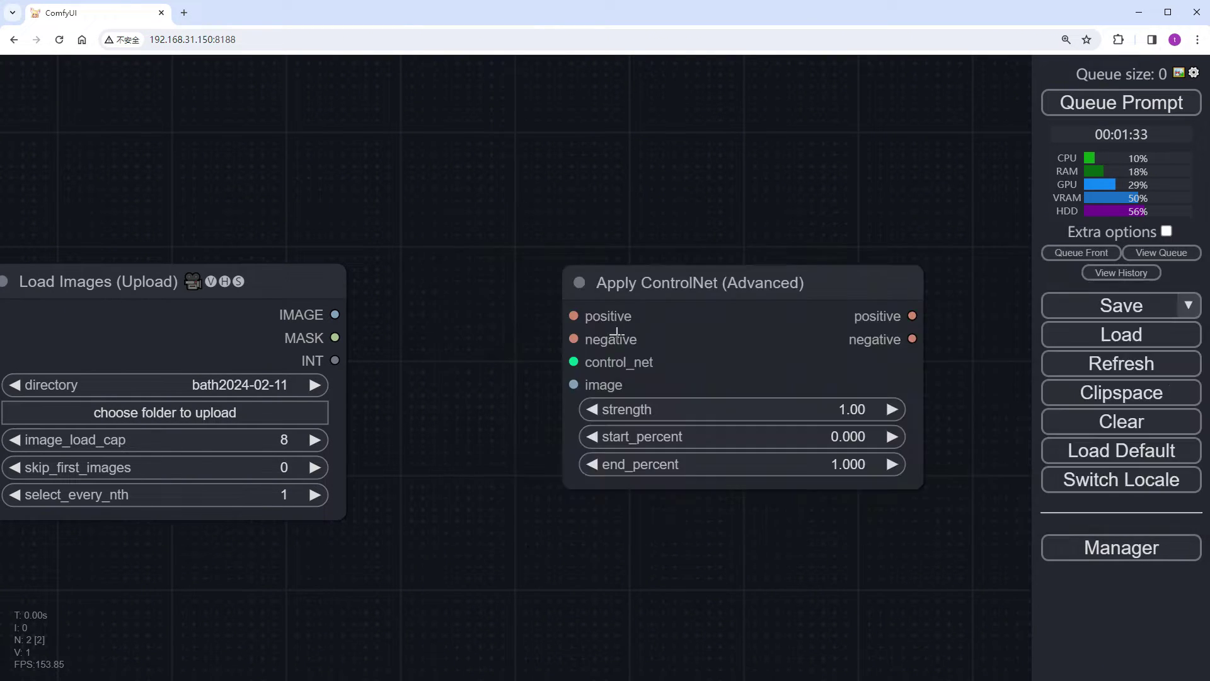
drag(339, 319, 425, 476)
- Attach a Load Advanced ControlNet Model loader using control_v11p_sd15_openpose.pth
click(531, 602)
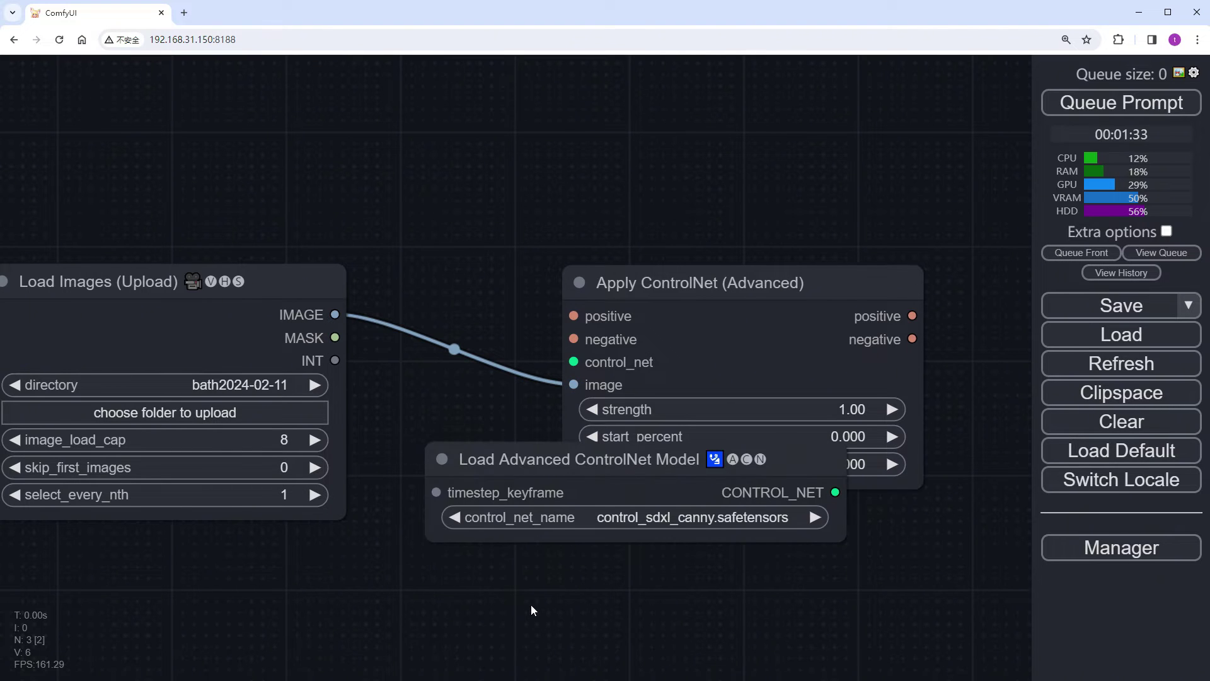
drag(659, 462, 255, 562)
click(275, 623)
text(pos)
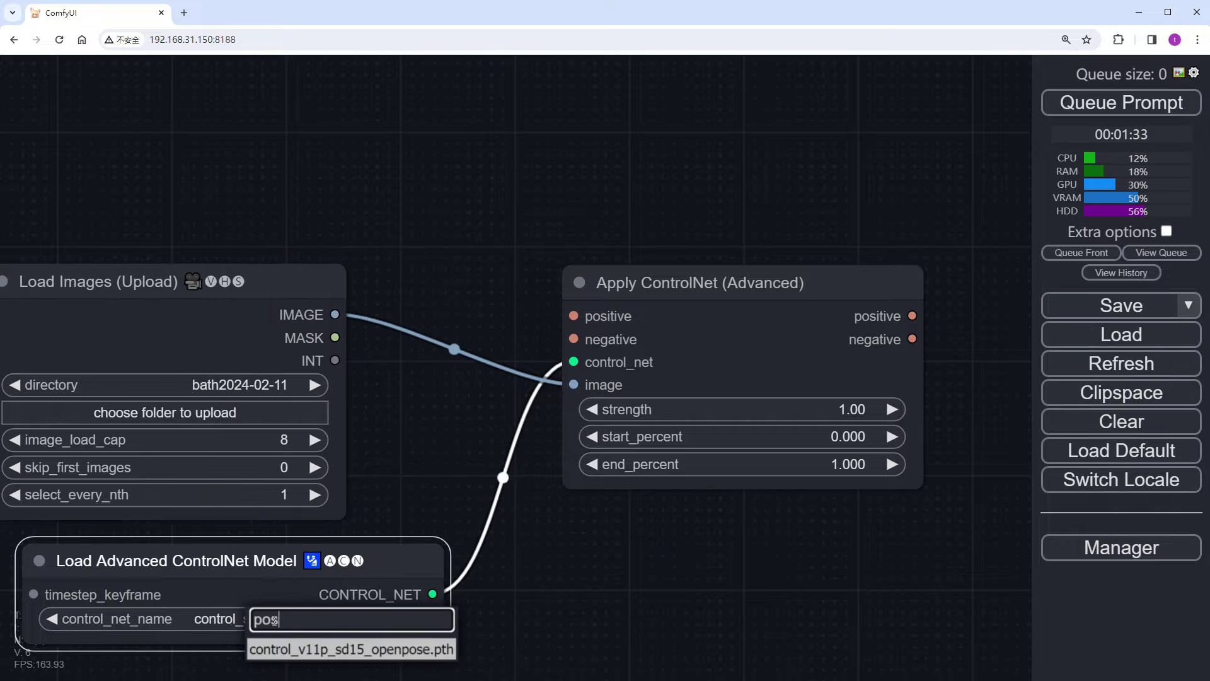
click(296, 643)
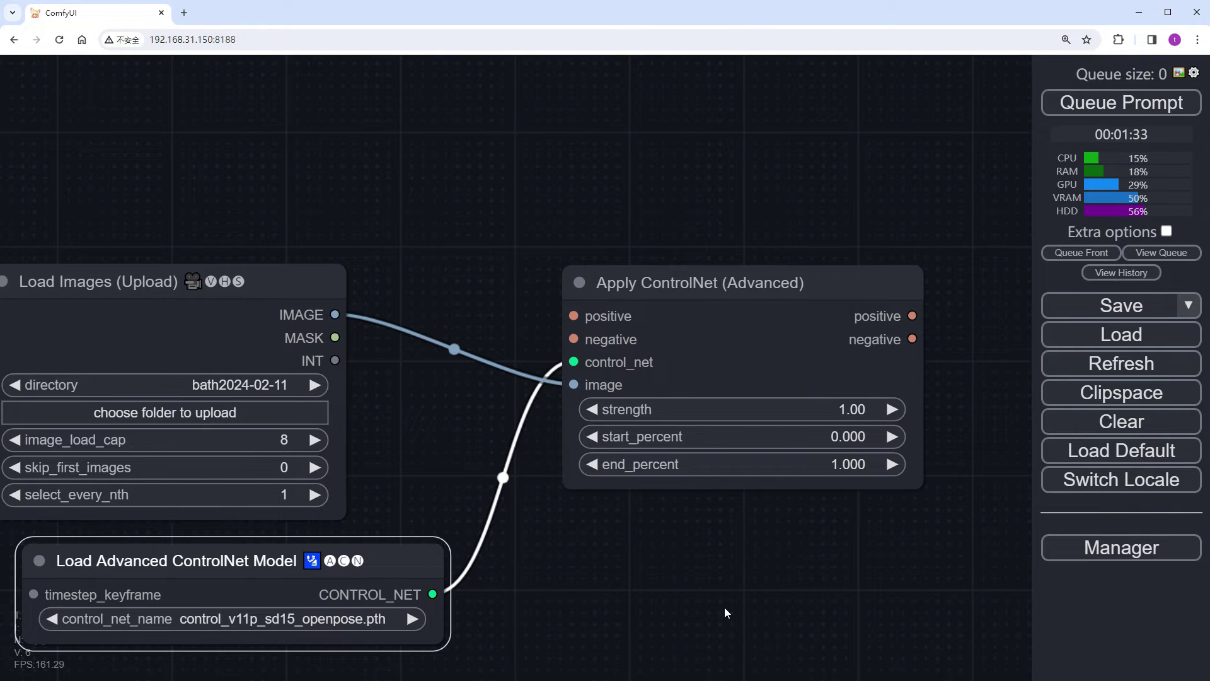
drag(888, 574, 551, 639)
scroll(744, 420, down, 2)
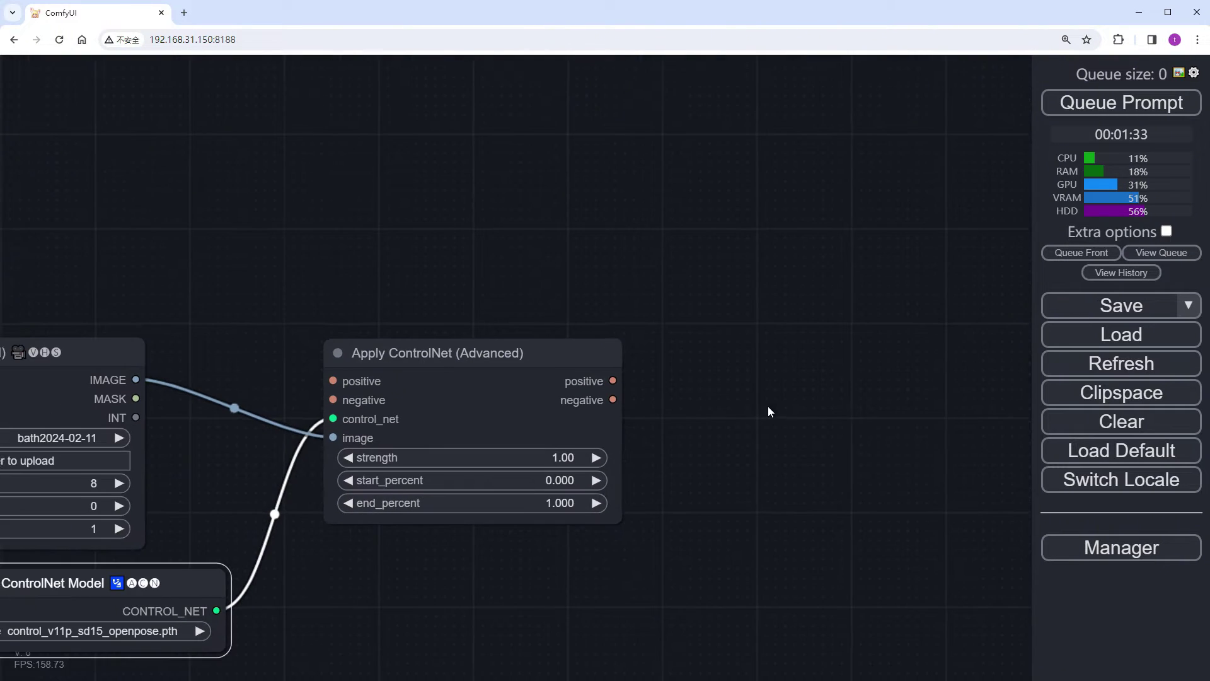
drag(773, 410, 429, 508)
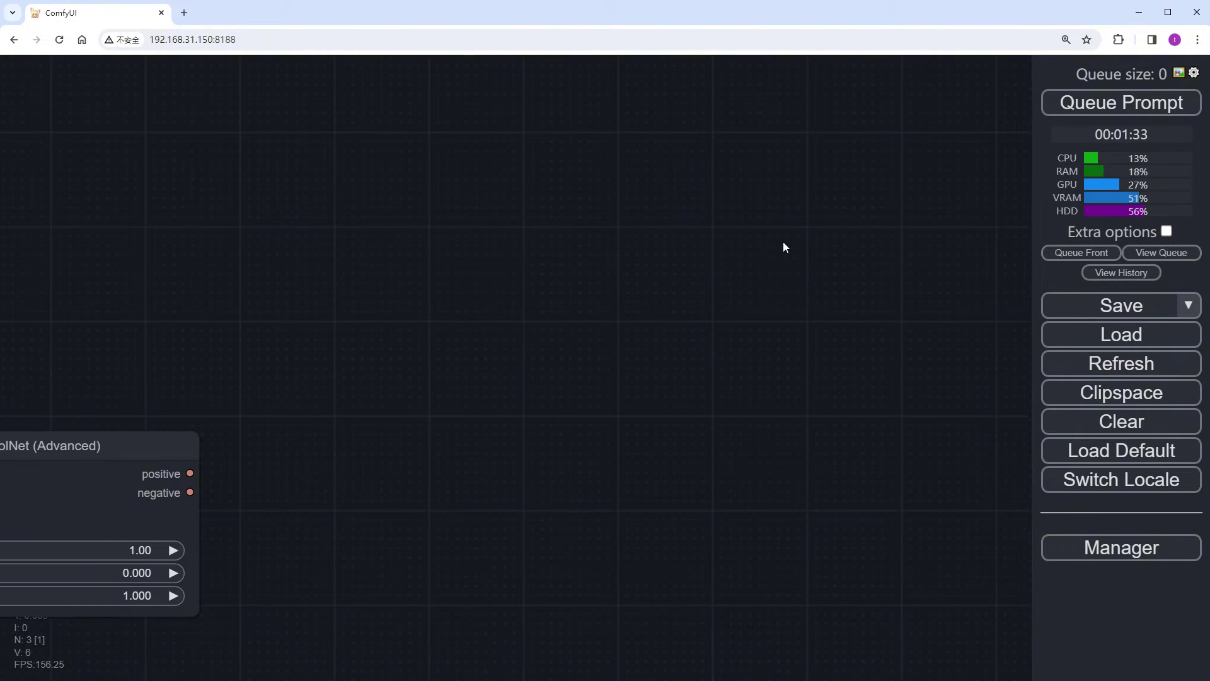
- Add a SamplerCustom node wired to the ControlNet conditioning
double_click(713, 181)
text(cus)
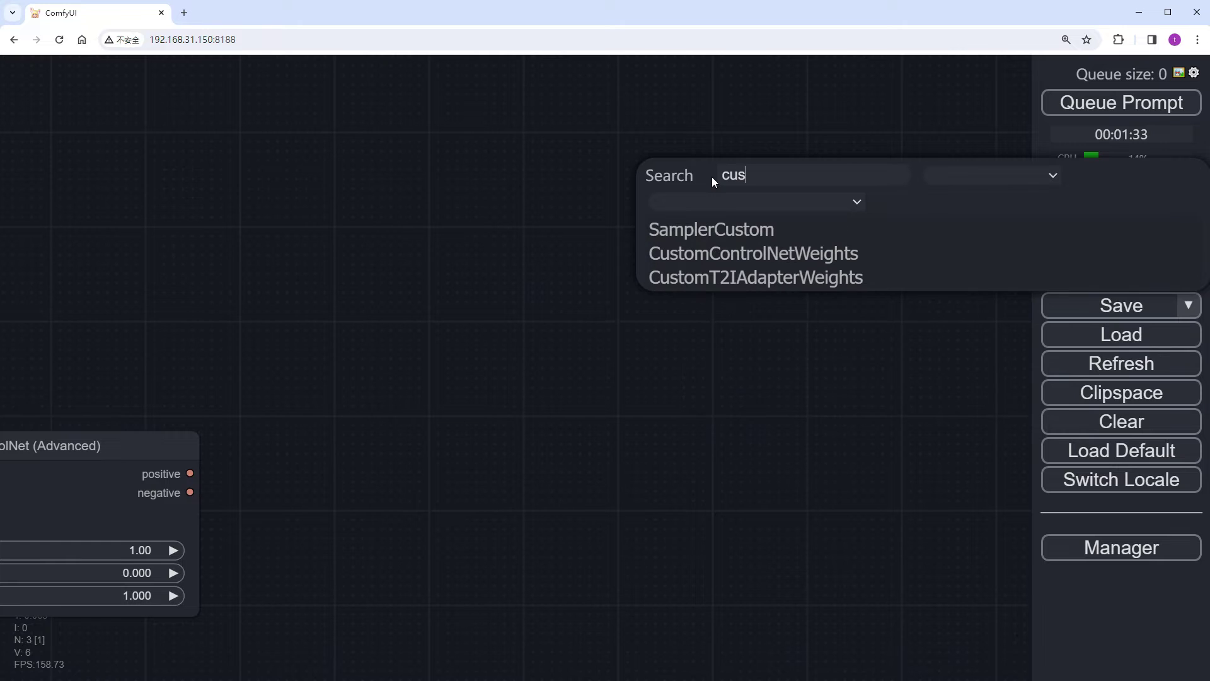
click(740, 230)
drag(720, 208, 621, 337)
- Supply the sampler with a SamplerLCMCycle node set to euler_steps 2
click(643, 381)
text(lcm)
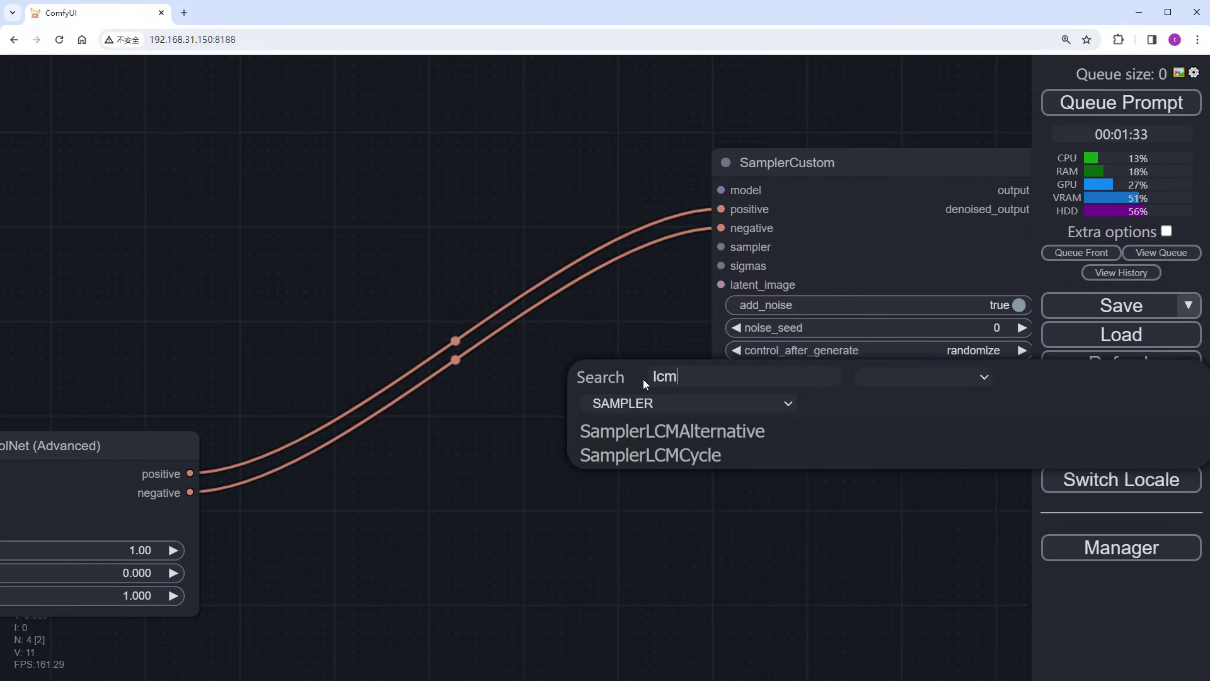
click(649, 456)
drag(733, 457, 486, 498)
click(551, 459)
text(2)
key(Return)
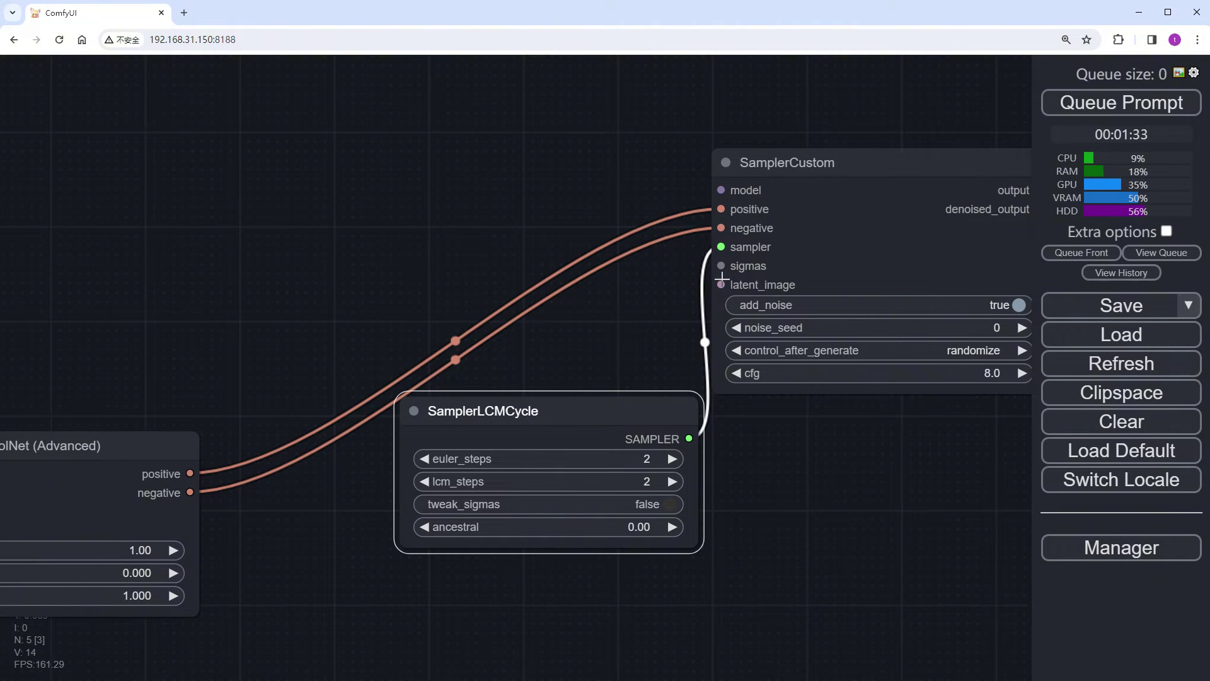
- Supply the sigmas from an LCMScheduler set to 10 steps
drag(725, 267, 435, 574)
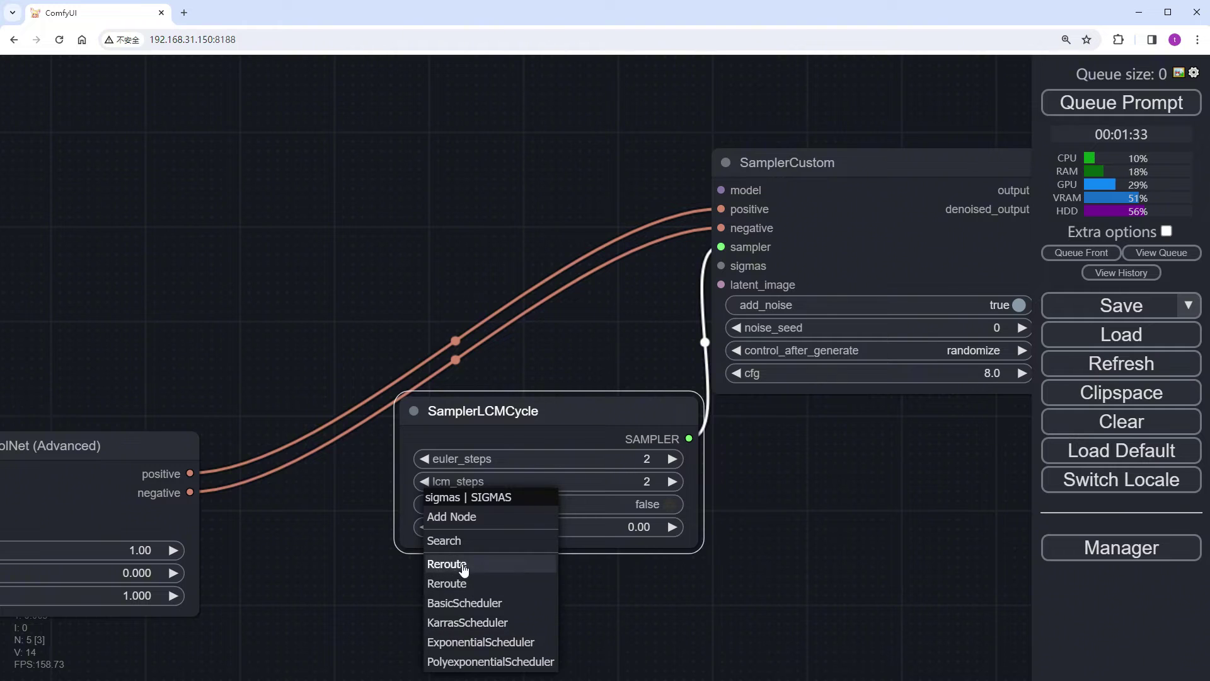
click(457, 540)
text(lcm)
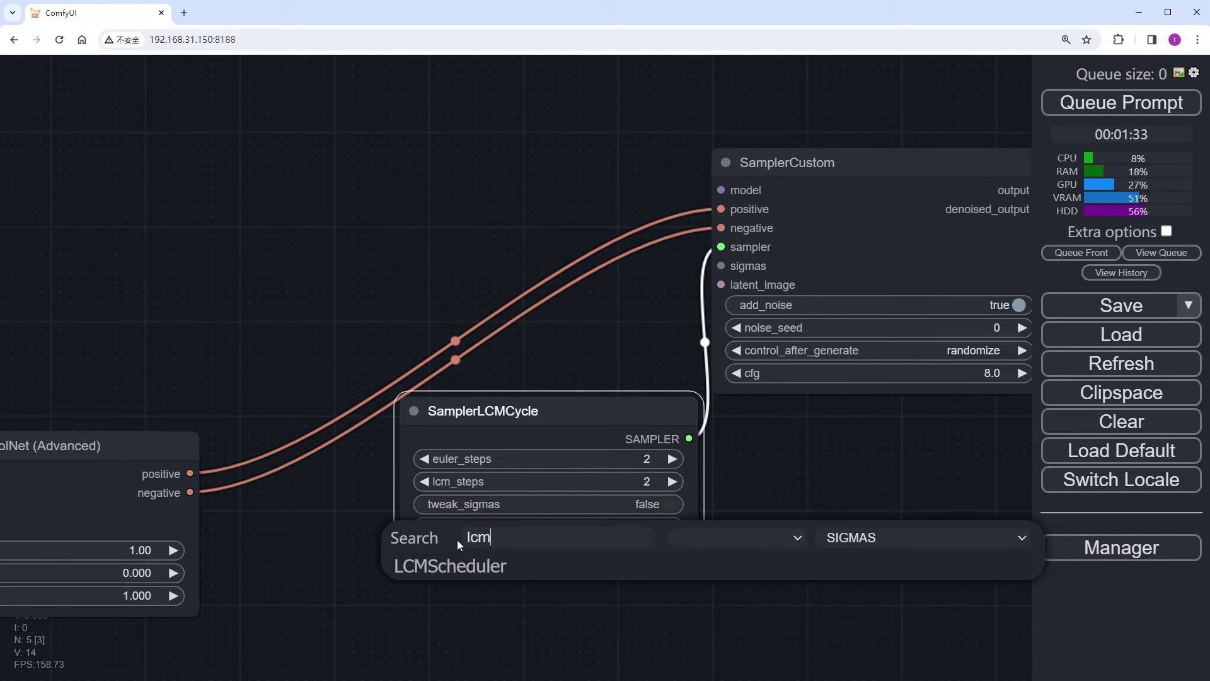
click(649, 558)
drag(650, 556, 584, 620)
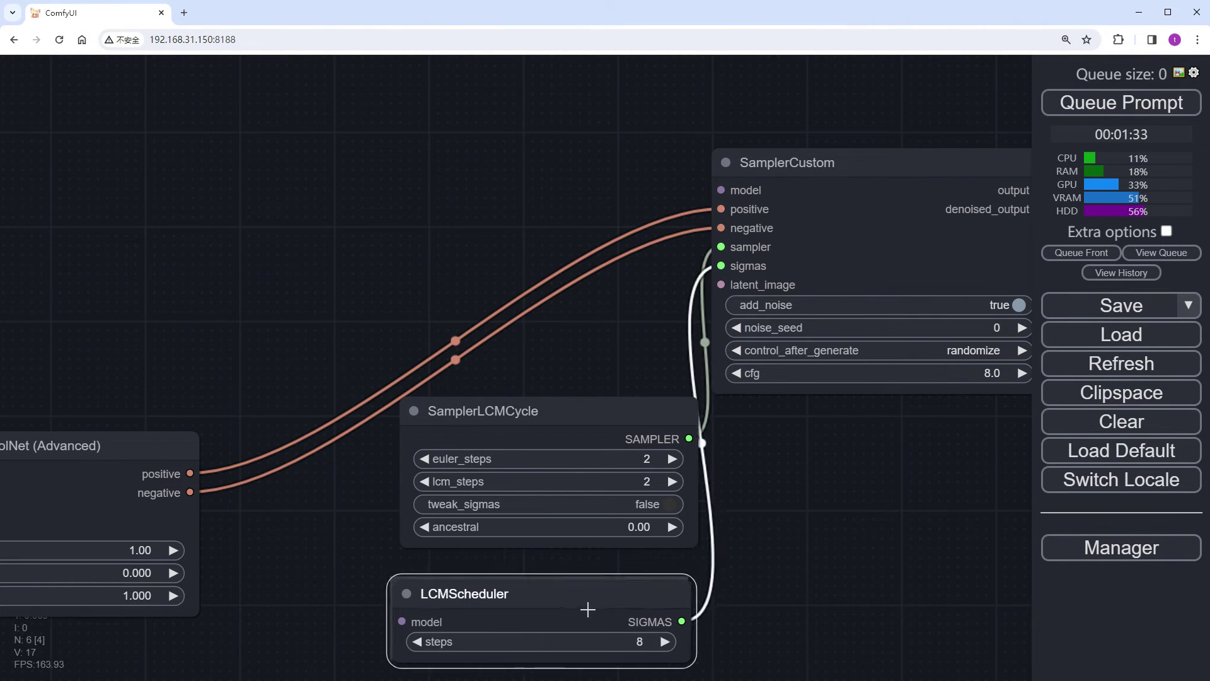
click(623, 640)
text(10)
key(Return)
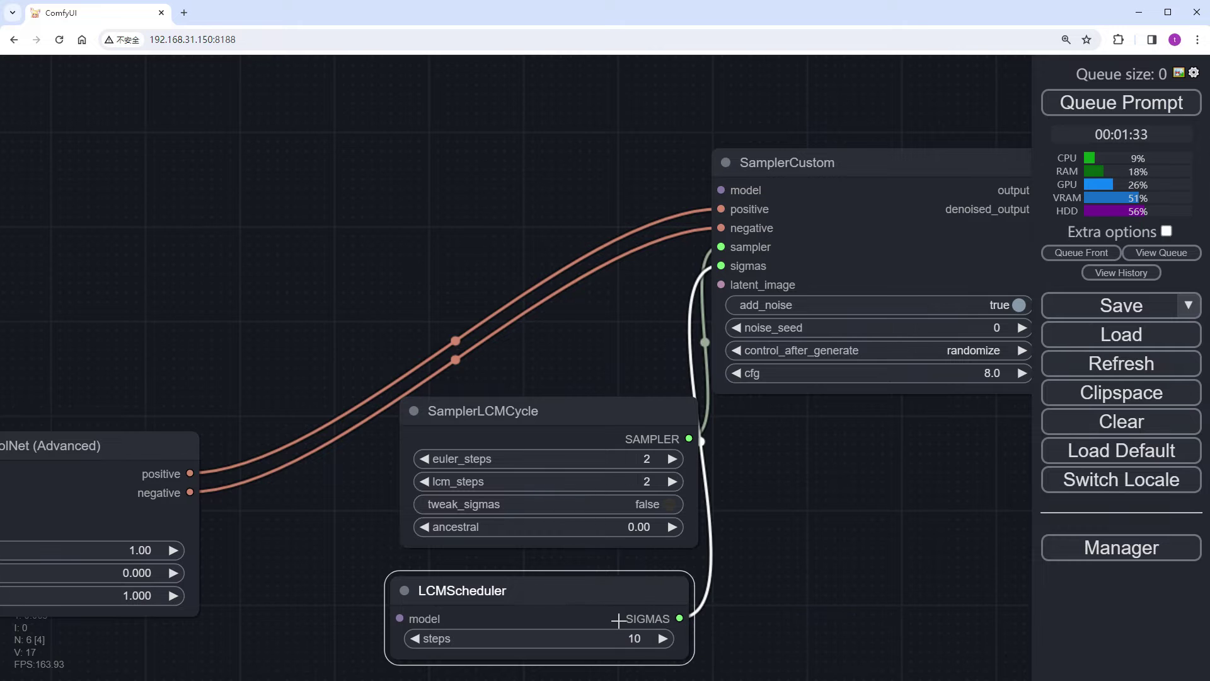
click(592, 426)
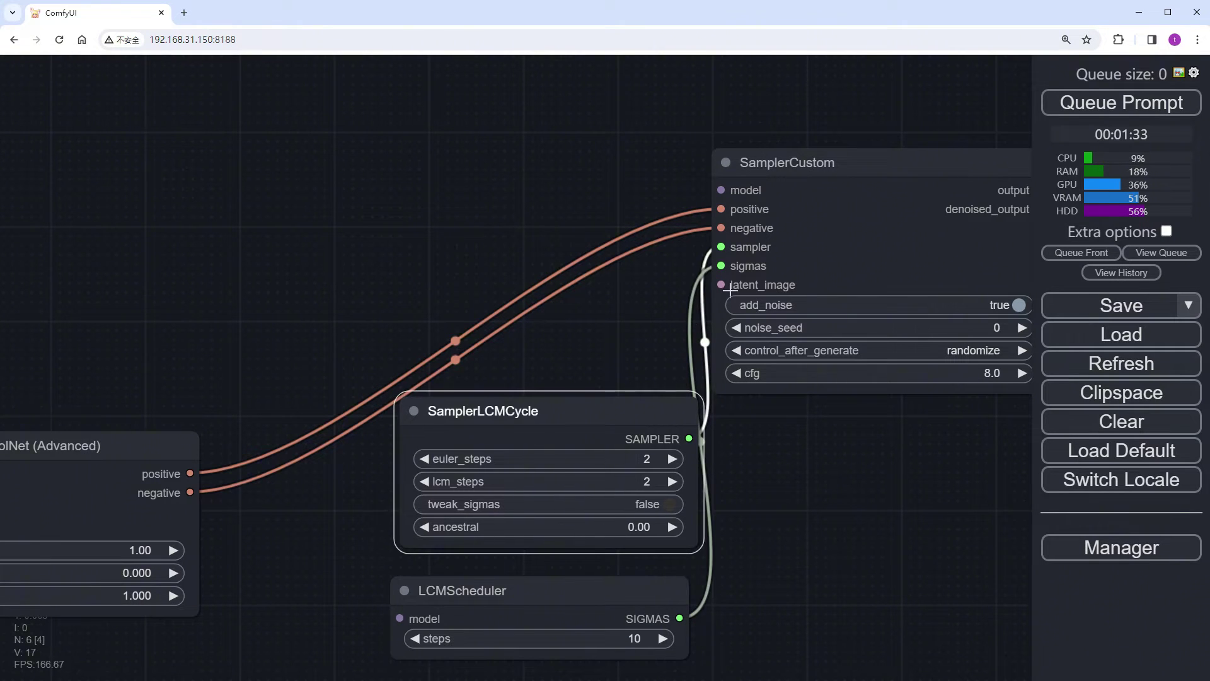
drag(786, 526, 908, 346)
- Add an Empty Latent Image on SamplerCustom's latent_image, with batch_size linked to Load Images' INT
scroll(907, 346, down, 2)
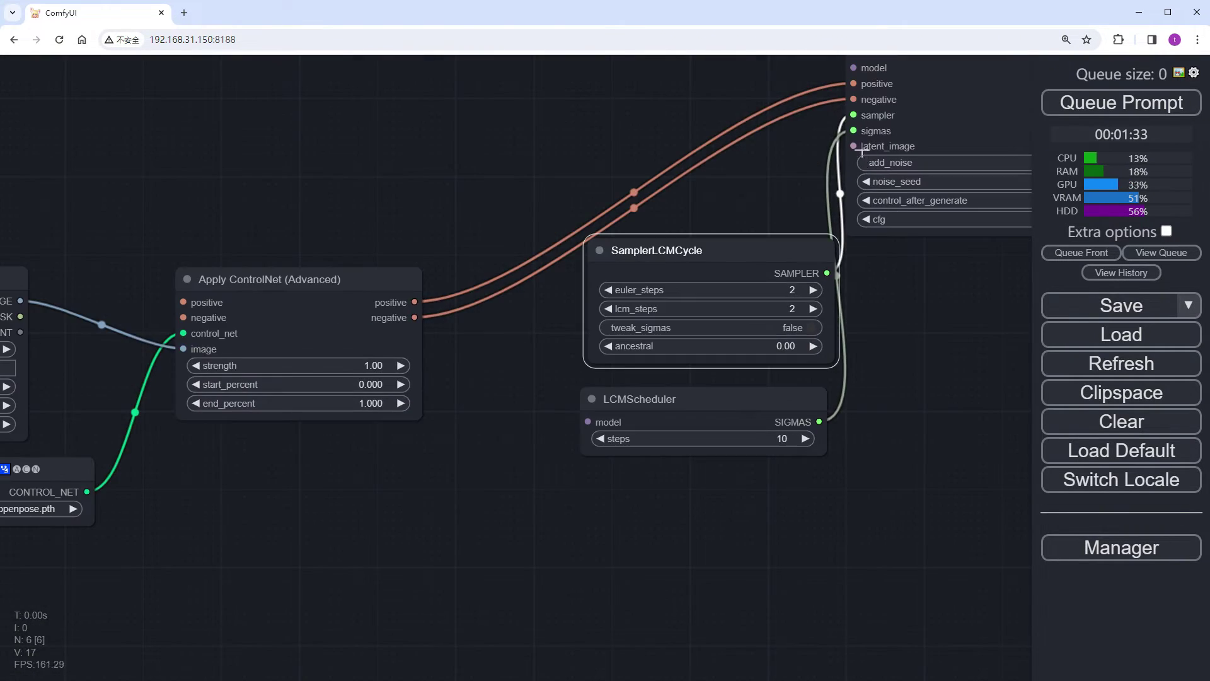
drag(853, 145, 289, 500)
click(329, 661)
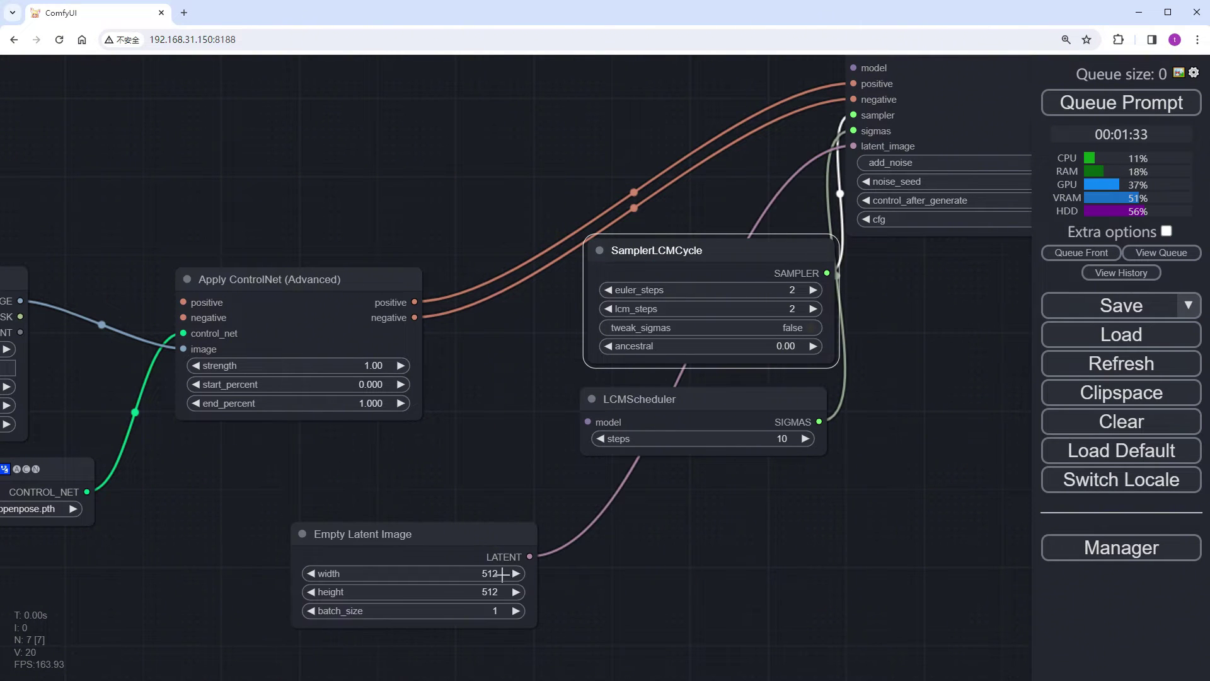
right_click(342, 614)
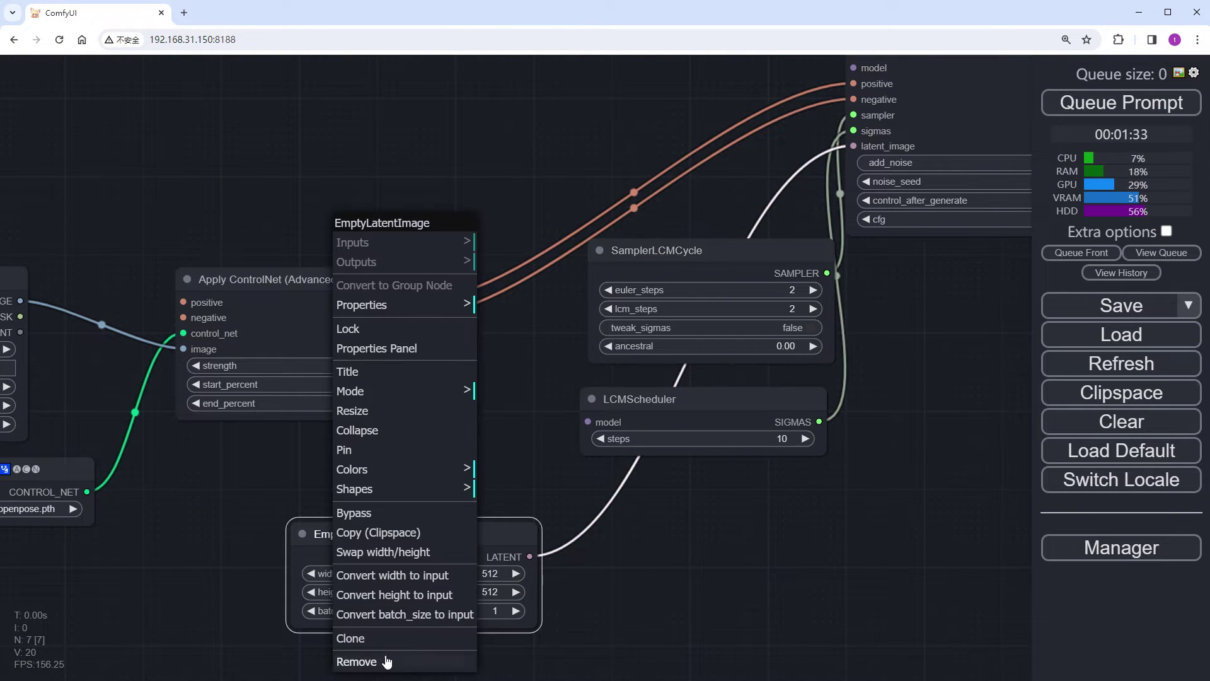
click(373, 612)
drag(158, 566, 317, 556)
drag(457, 551, 179, 328)
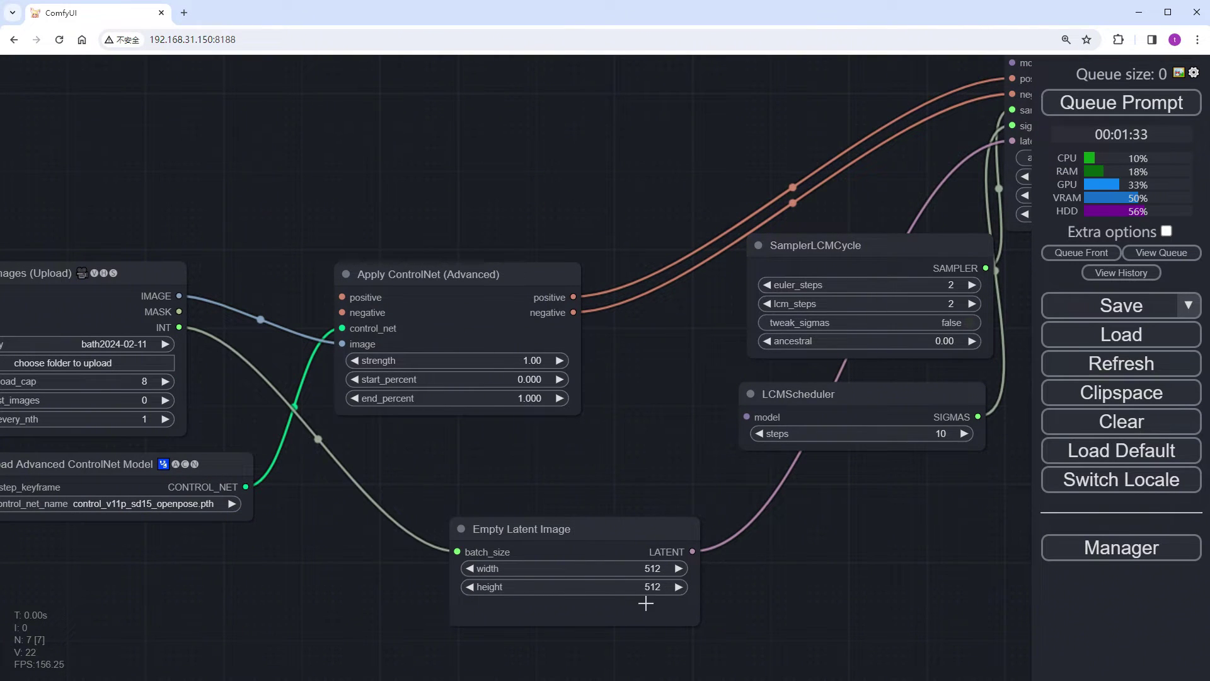
- Set the Empty Latent Image to width 544 and height 960
click(648, 569)
text(544)
key(Return)
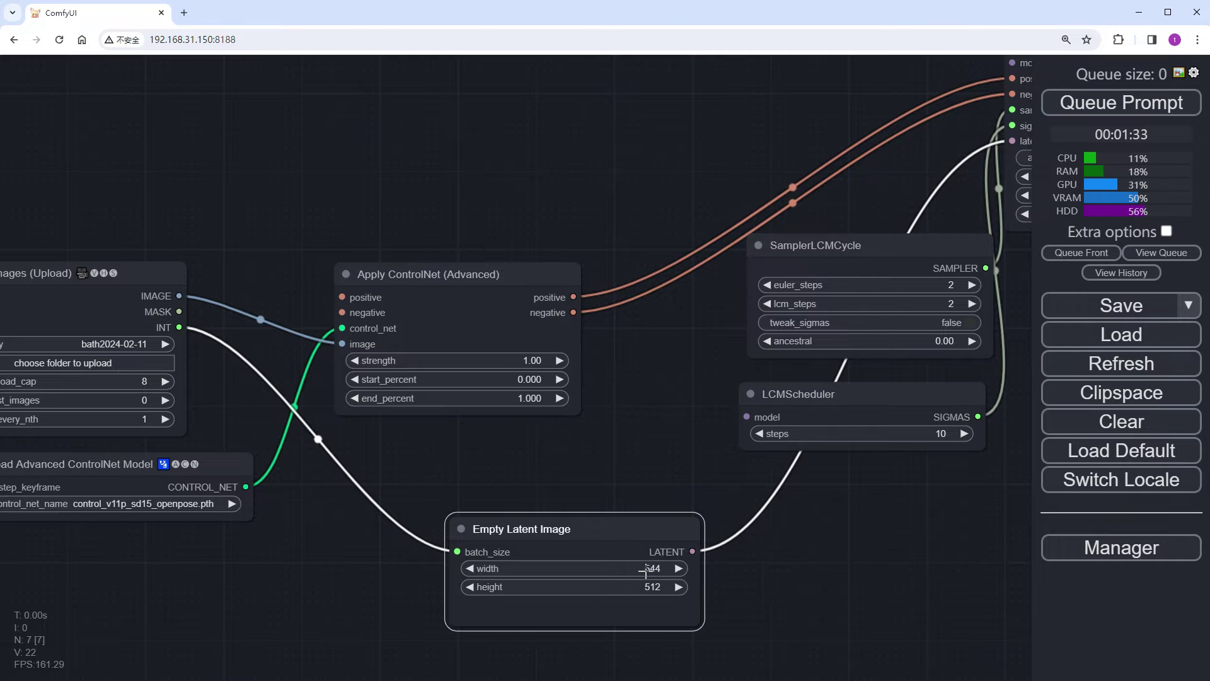
click(649, 585)
text(9)
key(Escape)
drag(864, 547, 739, 633)
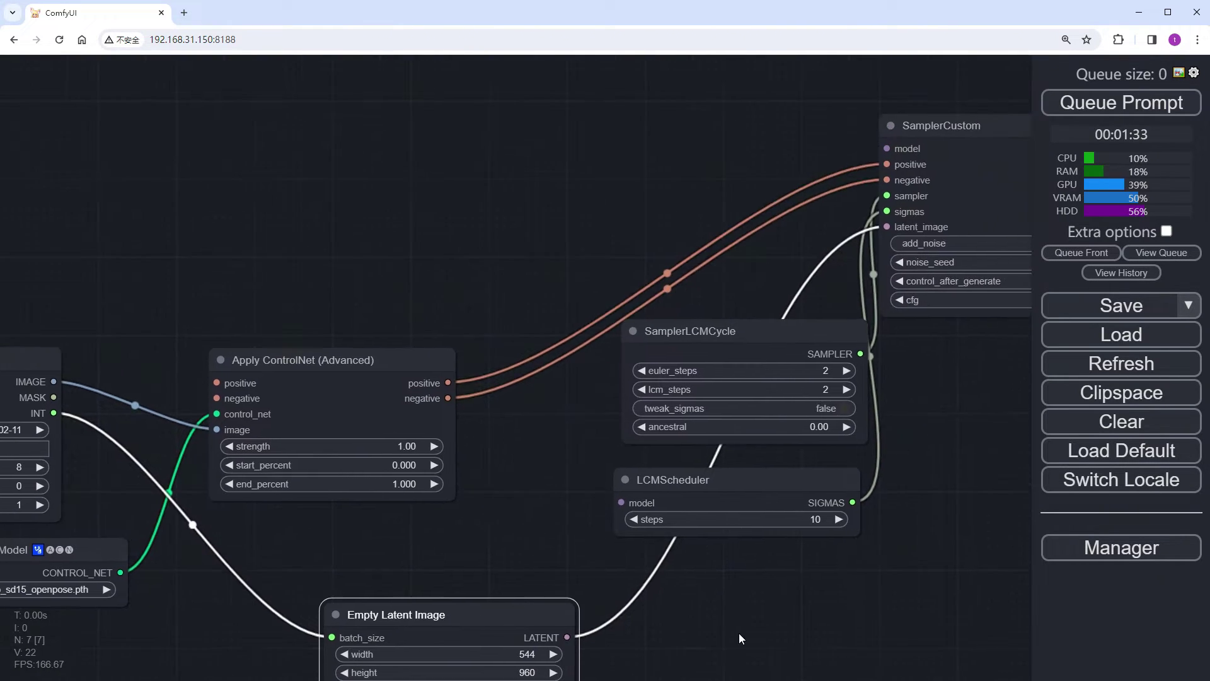
drag(861, 486, 880, 604)
drag(727, 349, 547, 134)
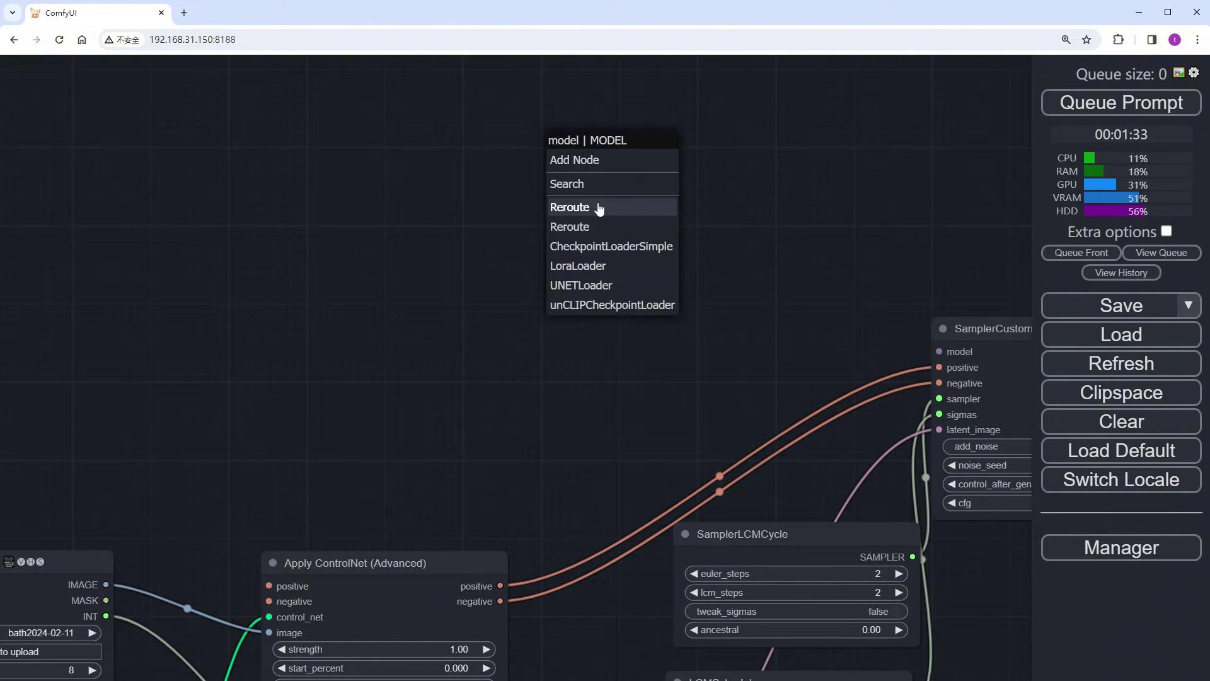
- Add a Use Evolved Sampling node with beta_schedule lcm[100_ots]
click(575, 184)
text(evo)
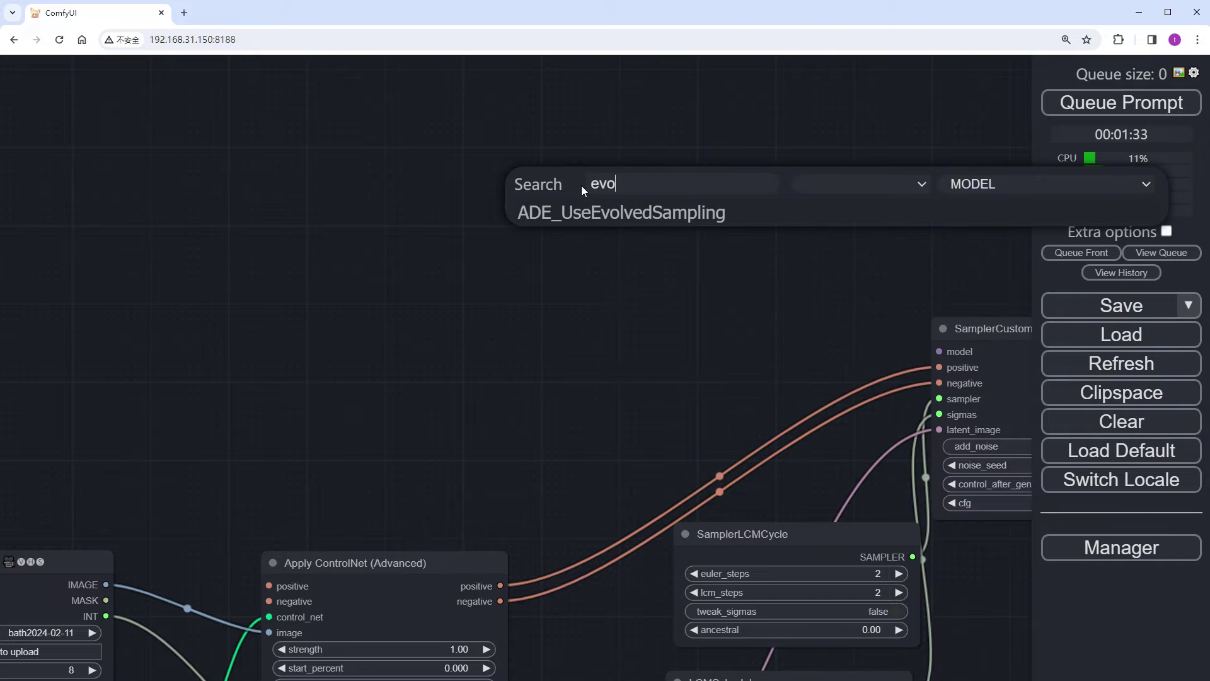
click(591, 218)
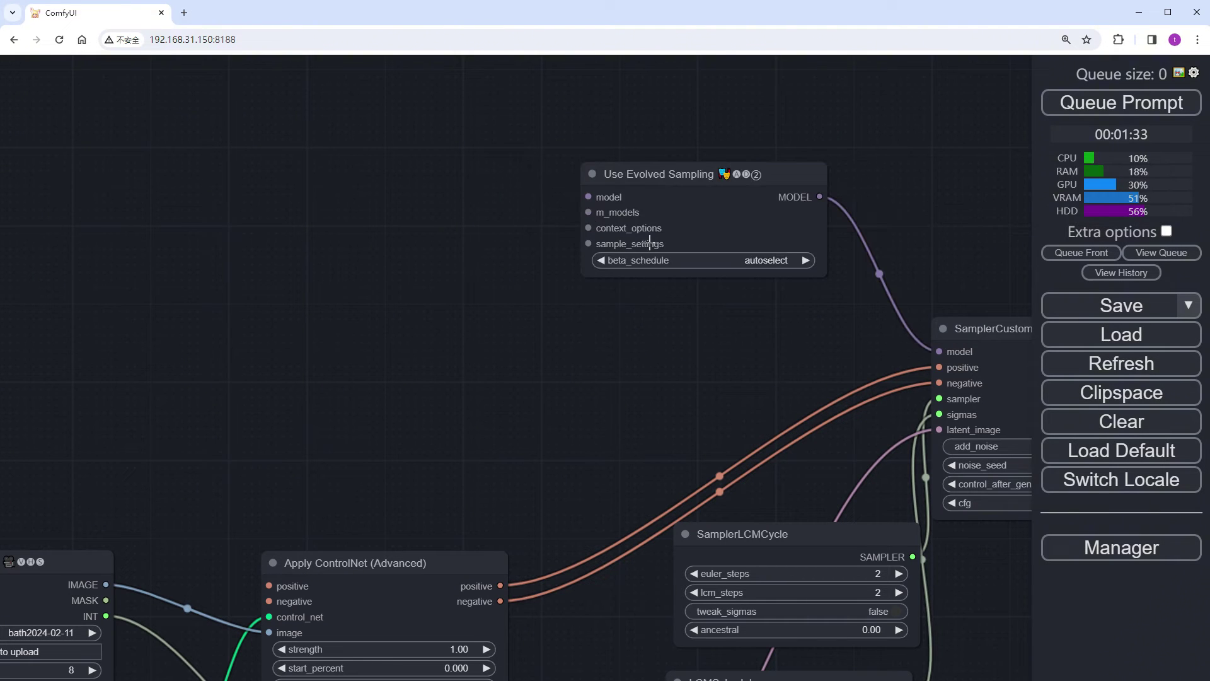
click(771, 265)
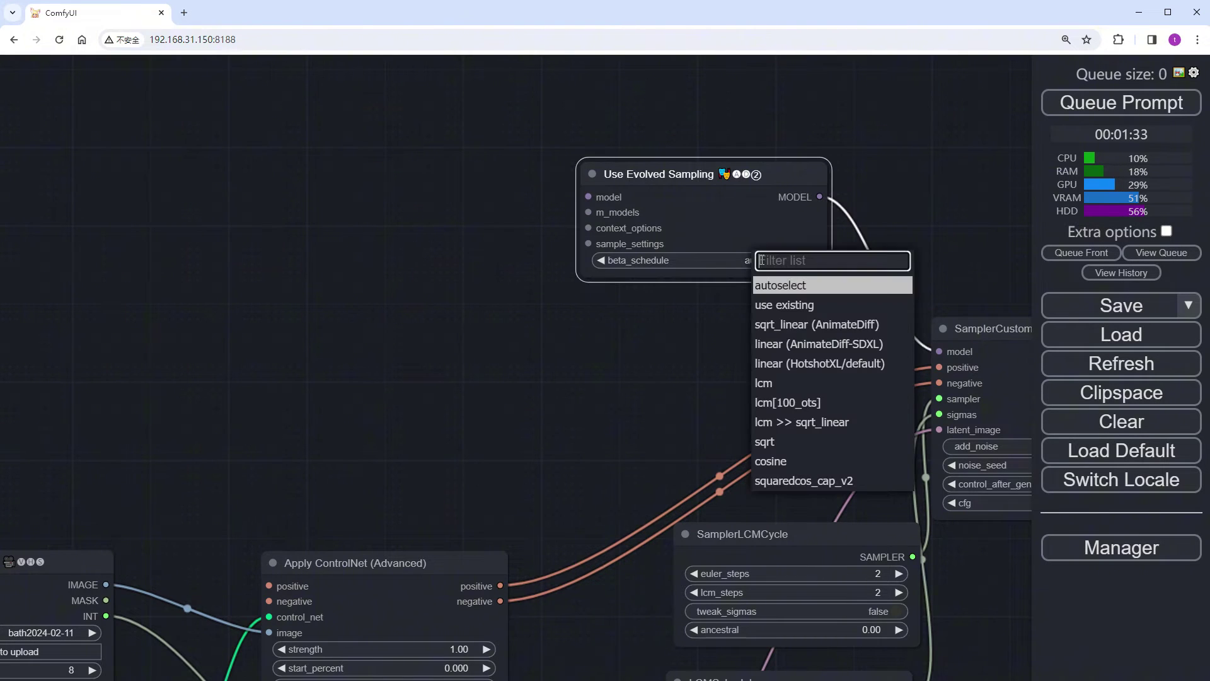
click(810, 399)
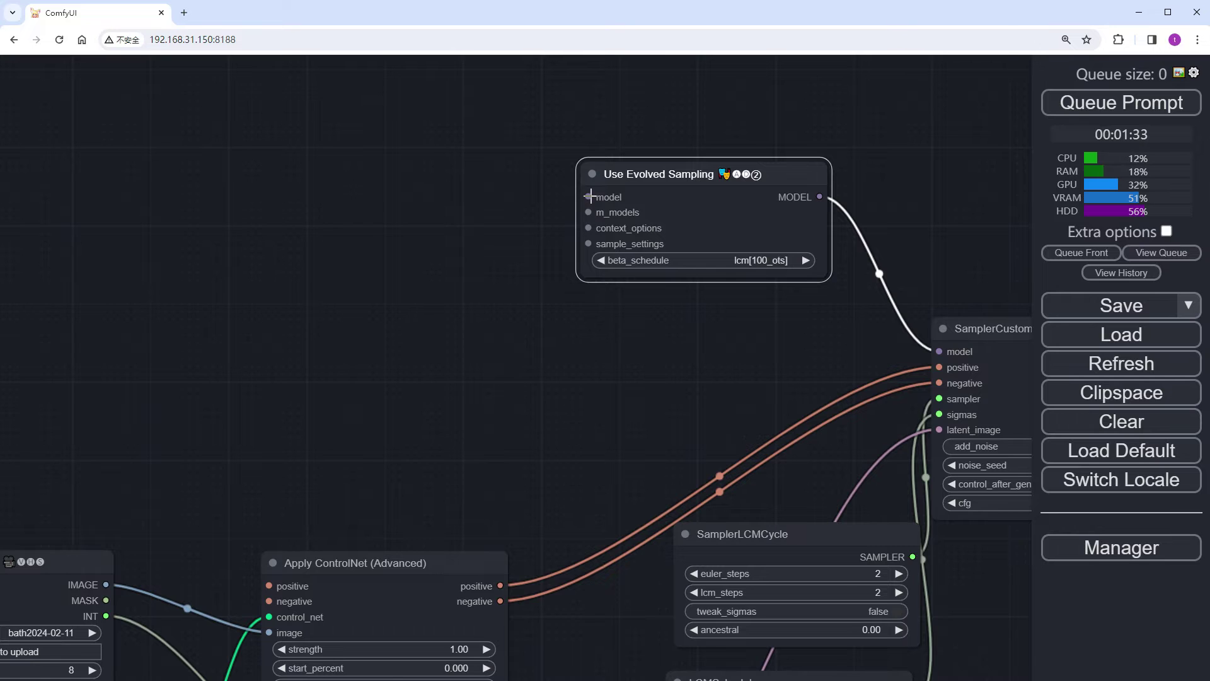
- Feed Use Evolved Sampling's model from a Load LoRA node using lcm_lora_sd15.safetensors
drag(592, 197, 285, 133)
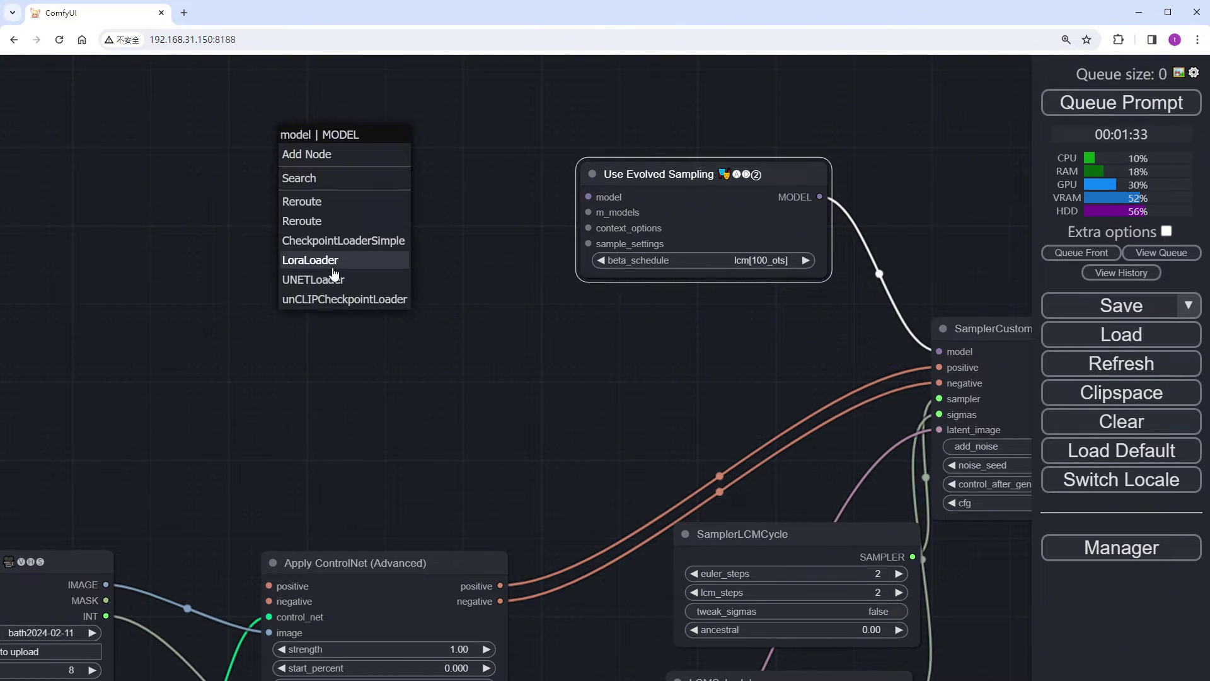
click(335, 273)
click(390, 197)
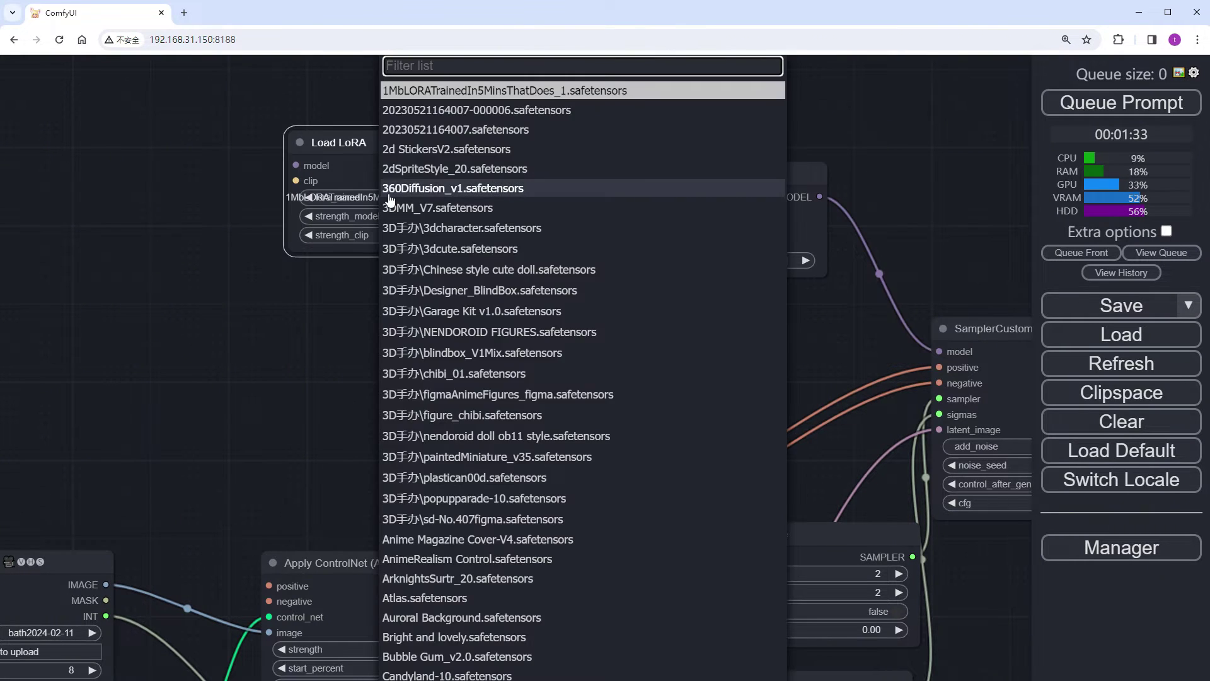
text(lcm)
click(441, 220)
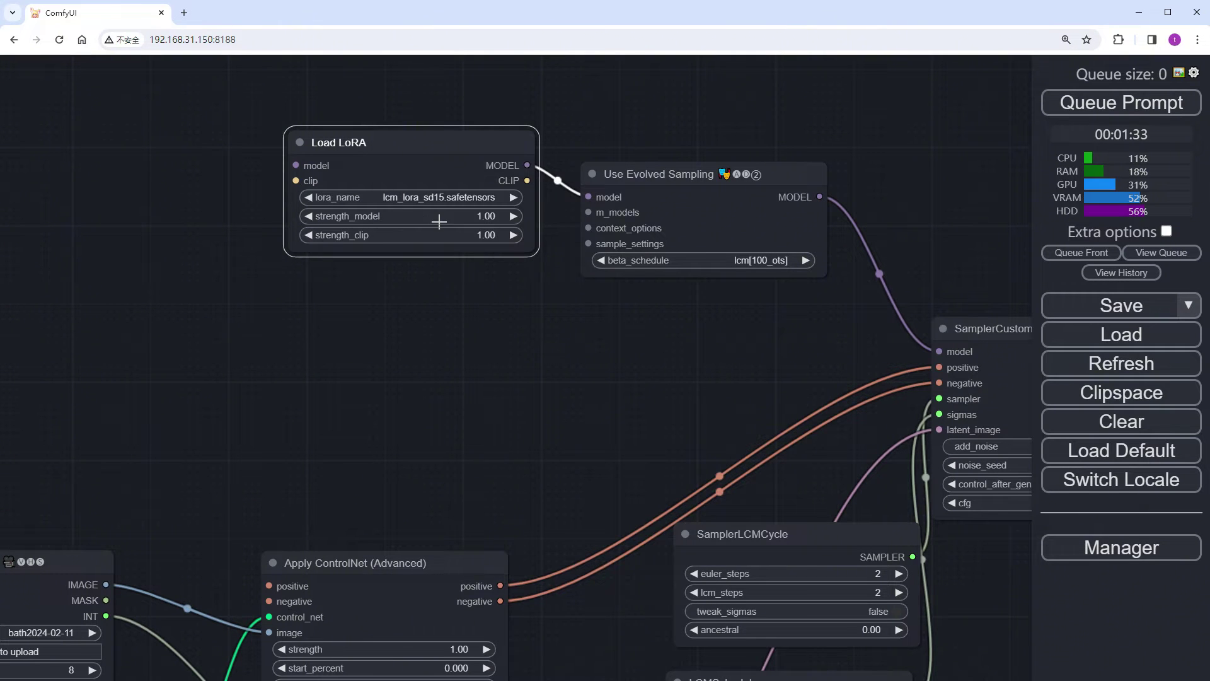
drag(429, 152, 337, 138)
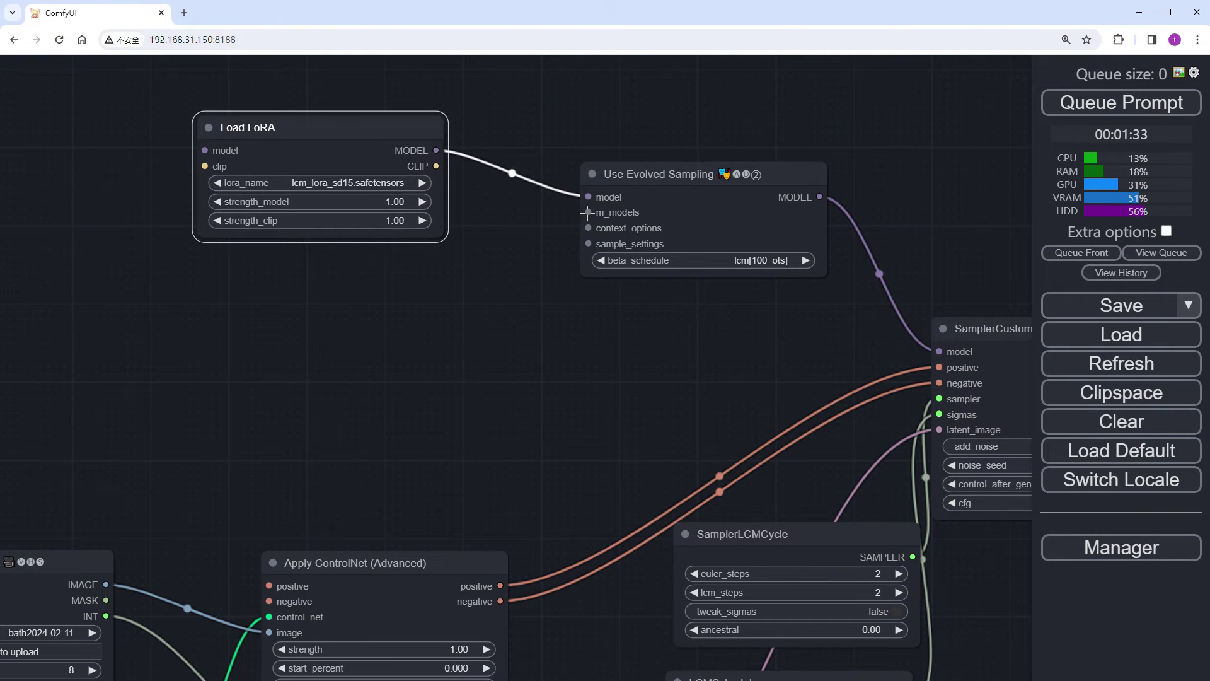
- Attach an Apply AnimateDiff Model node with Standard Static context options to m_models
drag(587, 212, 290, 309)
click(494, 359)
drag(588, 235, 534, 282)
click(622, 386)
drag(619, 304, 291, 386)
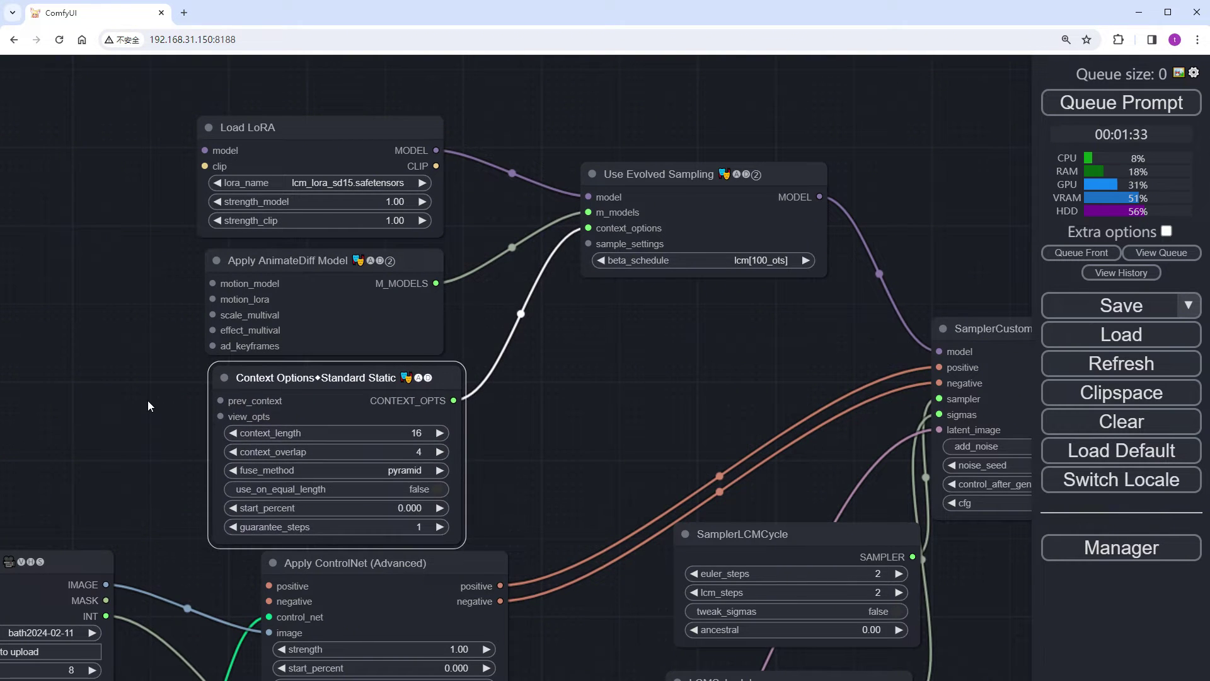
drag(149, 406, 486, 507)
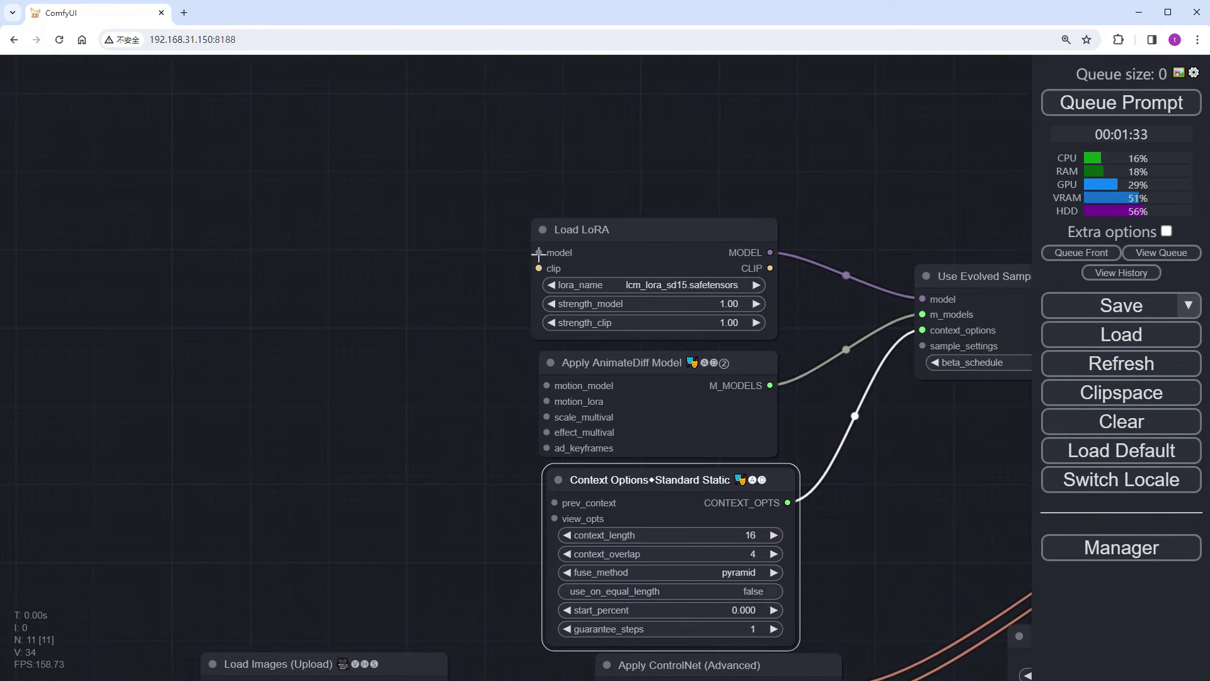
- Feed Load LoRA's model and clip from a majicmixRealistic_v7.safetensors Load Checkpoint
drag(538, 252, 270, 137)
click(324, 252)
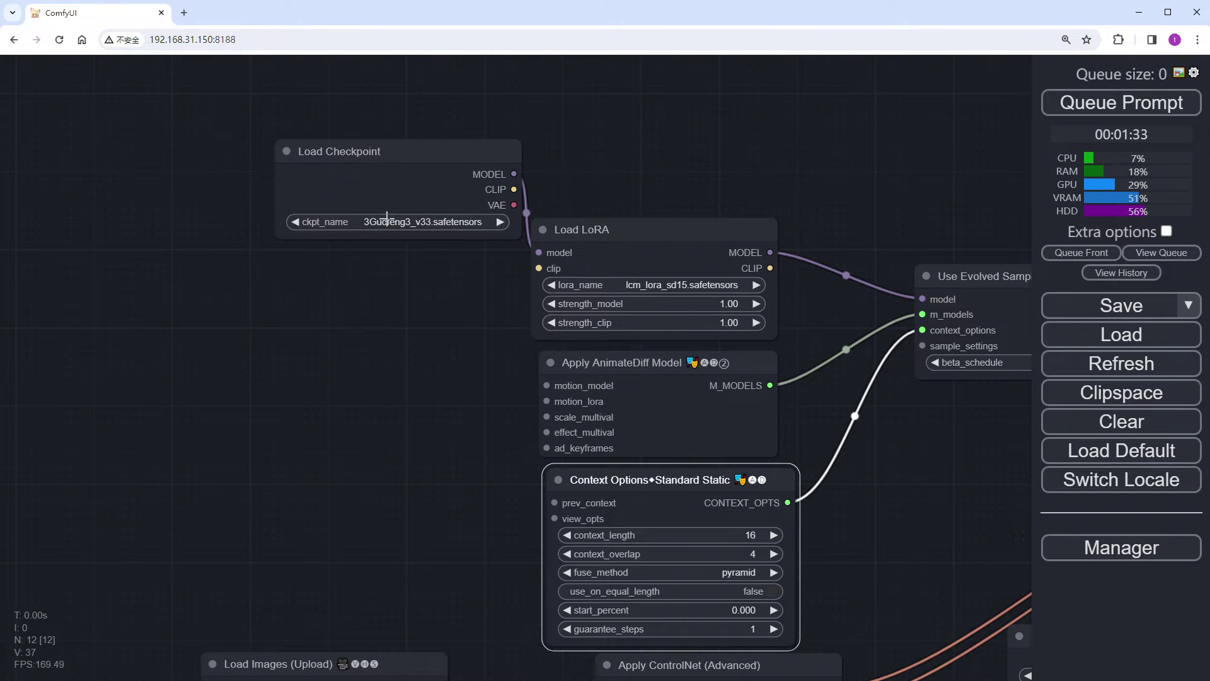
drag(389, 206, 274, 215)
click(296, 231)
text(maj)
click(391, 276)
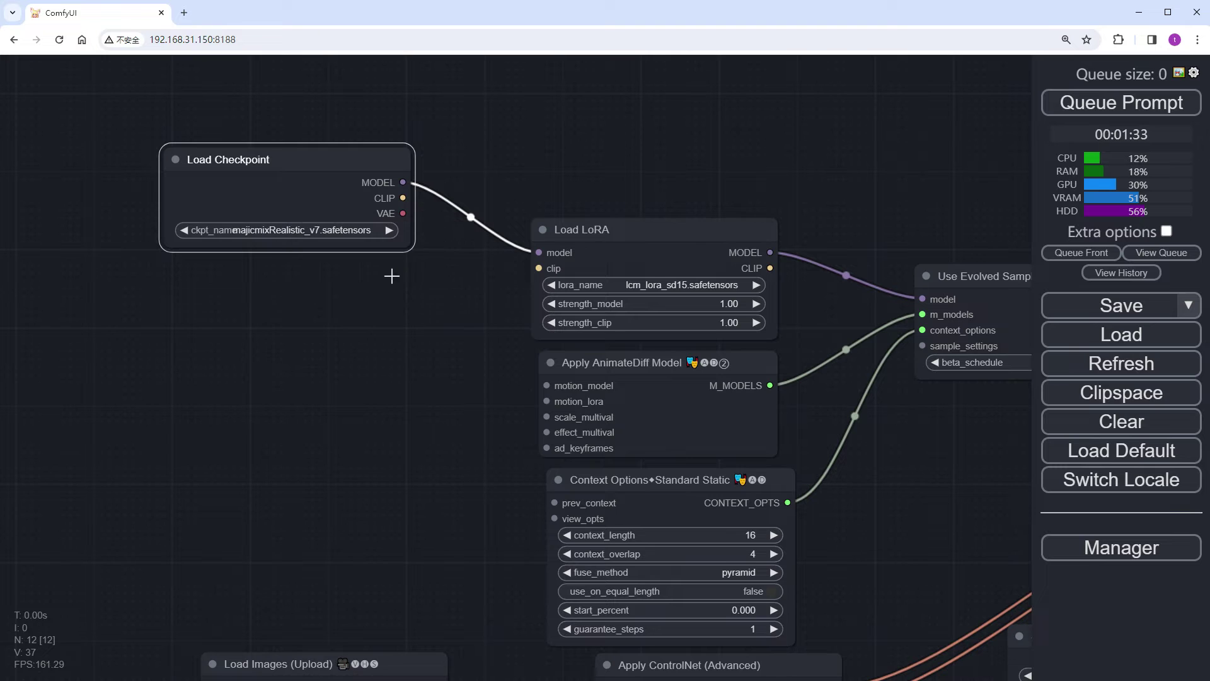
drag(403, 198, 525, 268)
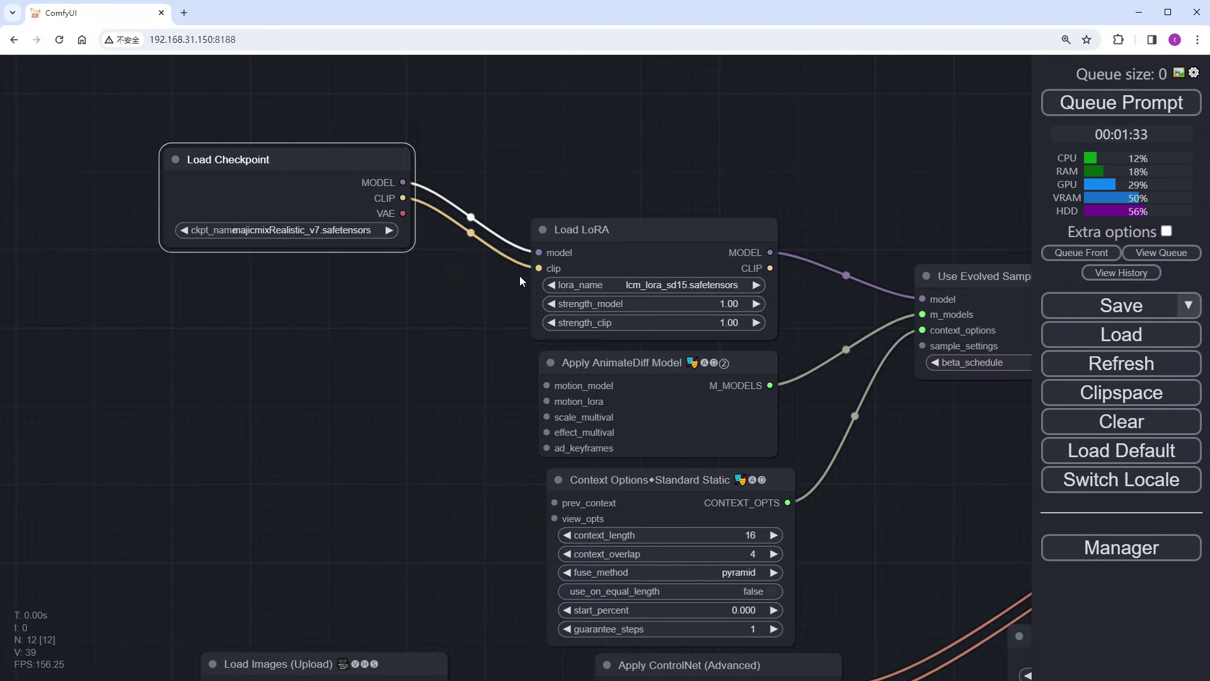
drag(485, 349, 474, 304)
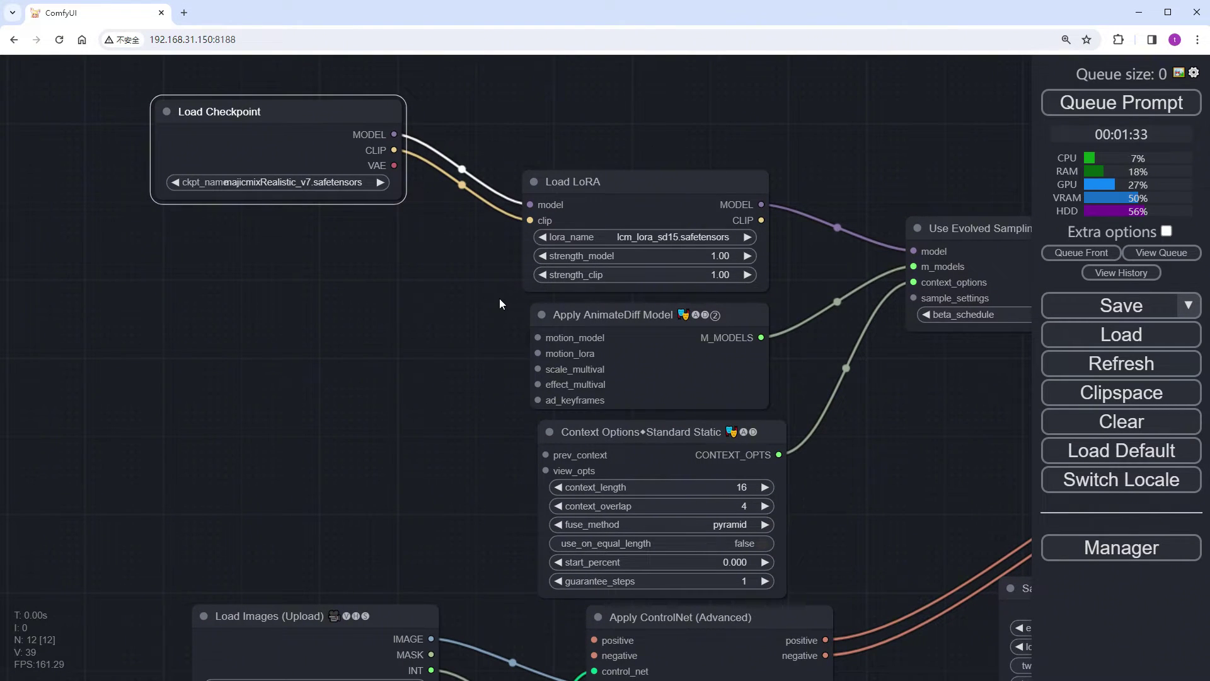
- Give Apply AnimateDiff's motion_model a Load AnimateDiff Model using sd15_t2v_beta.ckpt
drag(538, 337, 284, 287)
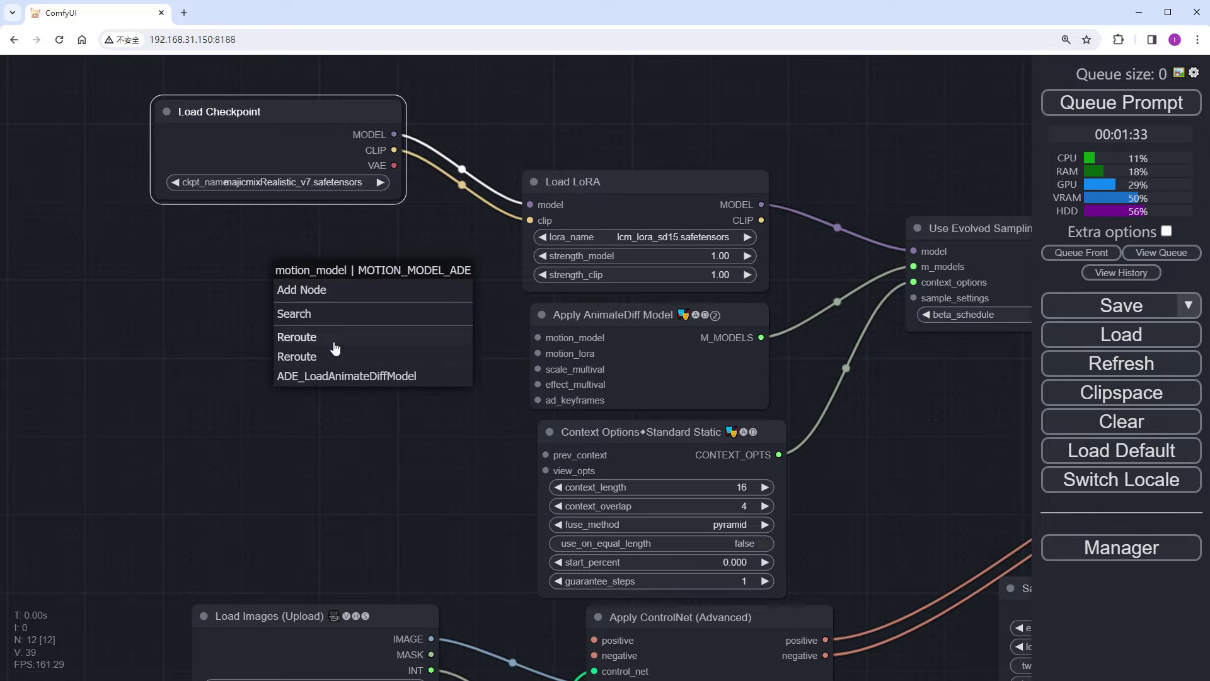
click(354, 386)
drag(378, 293, 180, 298)
click(214, 323)
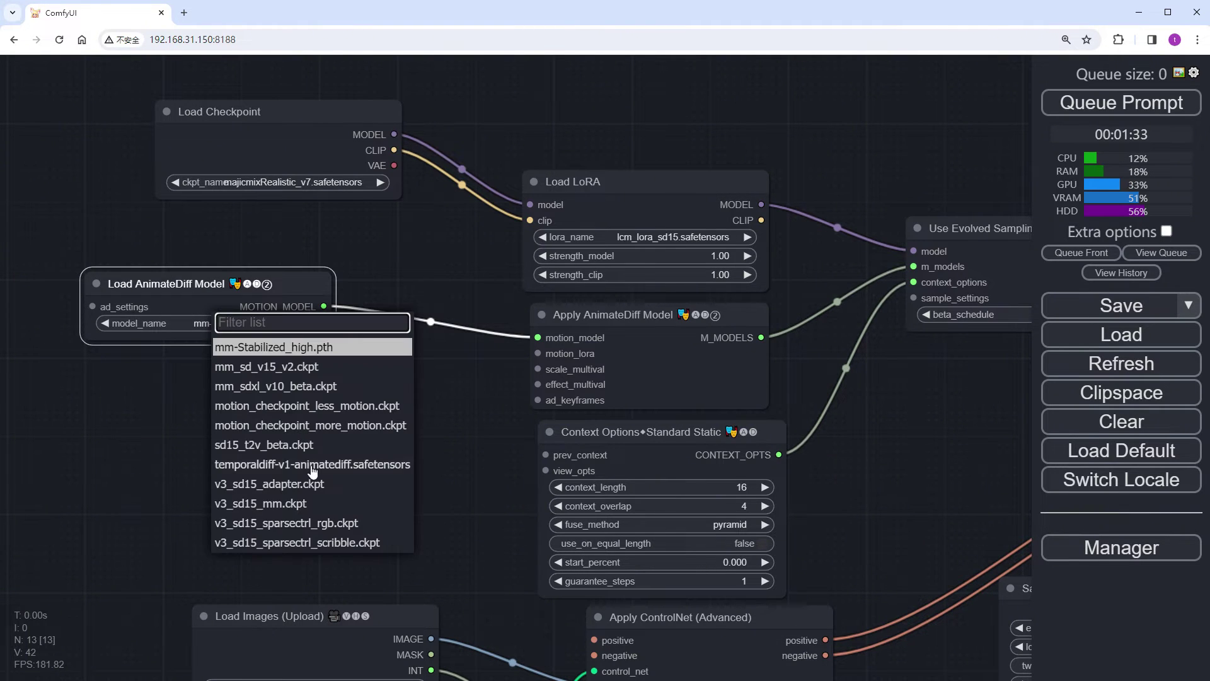
click(279, 445)
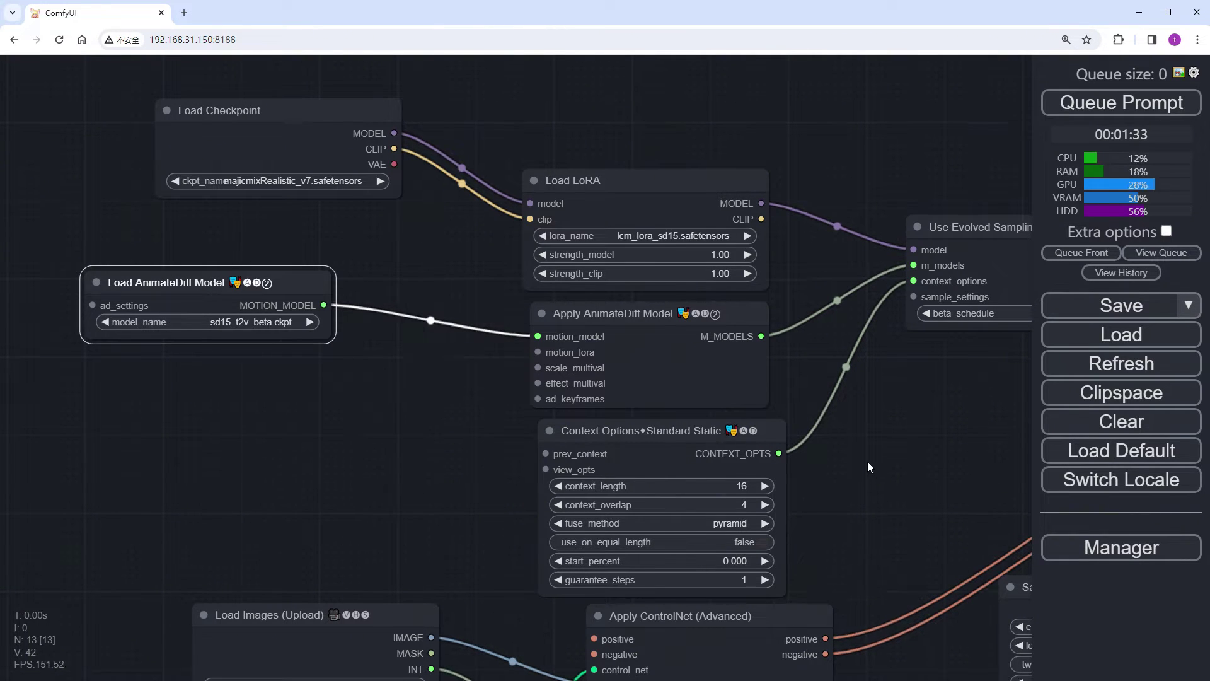
drag(856, 449, 793, 360)
- Add two CLIP Text Encode nodes fed by Load LoRA's CLIP output
drag(685, 113, 127, 246)
click(165, 351)
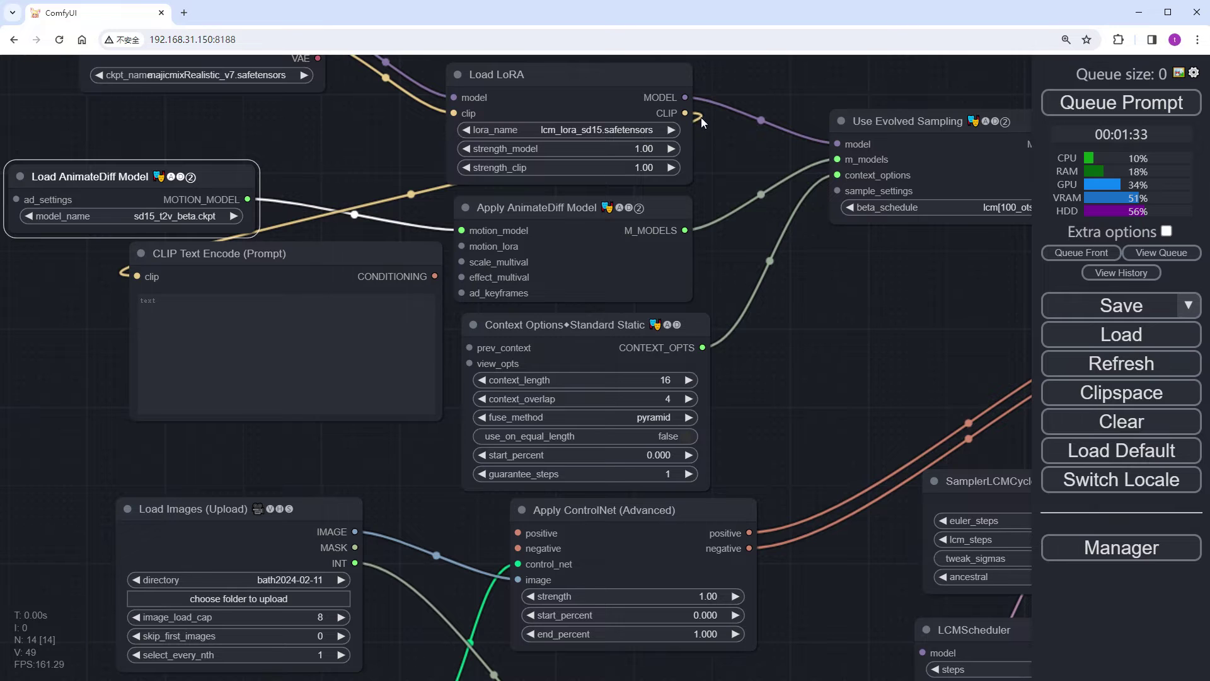
drag(685, 113, 255, 423)
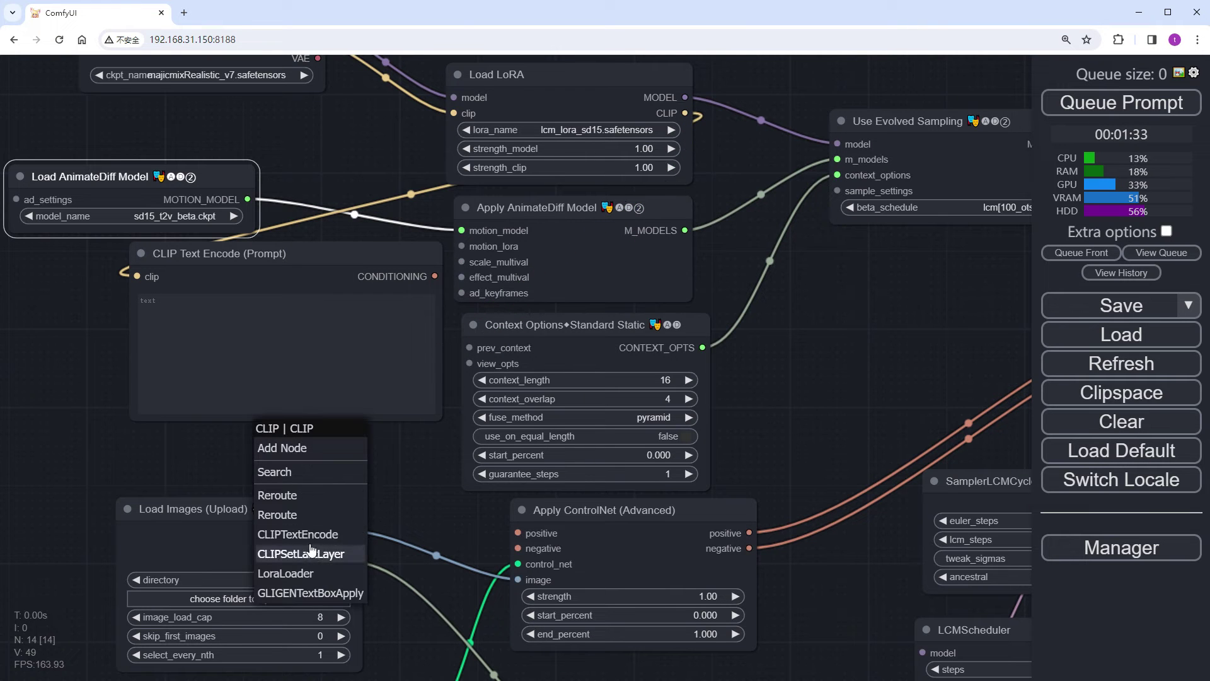
click(310, 541)
scroll(630, 372, down, 3)
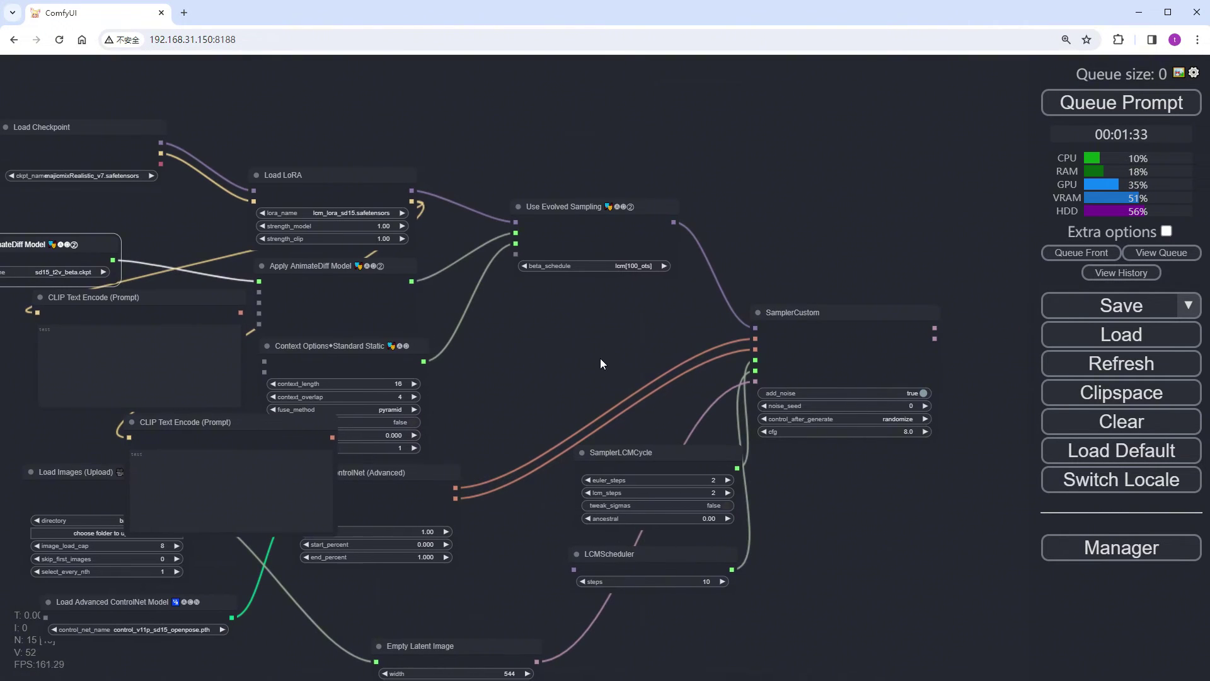
- Arrange the sampling group, Load Checkpoint, Load AnimateDiff Model and both stacked prompt nodes
drag(659, 389, 379, 181)
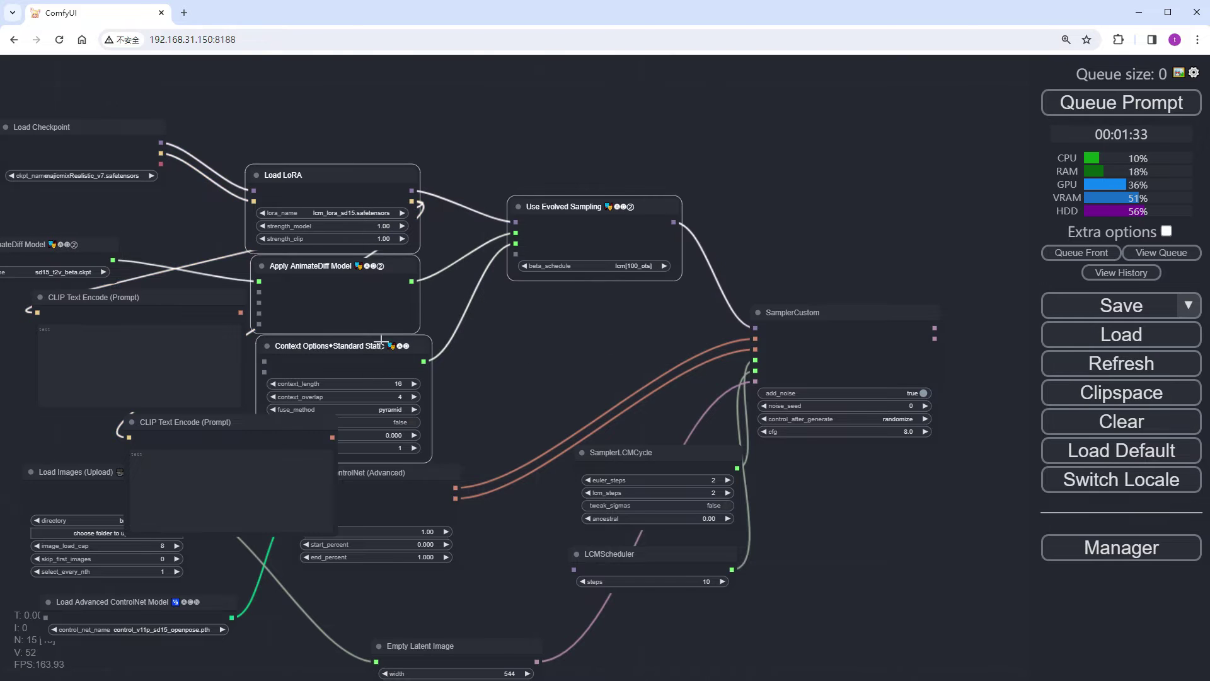
drag(375, 343, 404, 235)
drag(126, 209, 367, 239)
drag(315, 156, 304, 87)
drag(252, 273, 301, 161)
drag(406, 333, 361, 232)
drag(451, 455, 313, 363)
- Wire the prompt conditioning outputs into Apply ControlNet's positive and negative inputs
scroll(486, 418, up, 4)
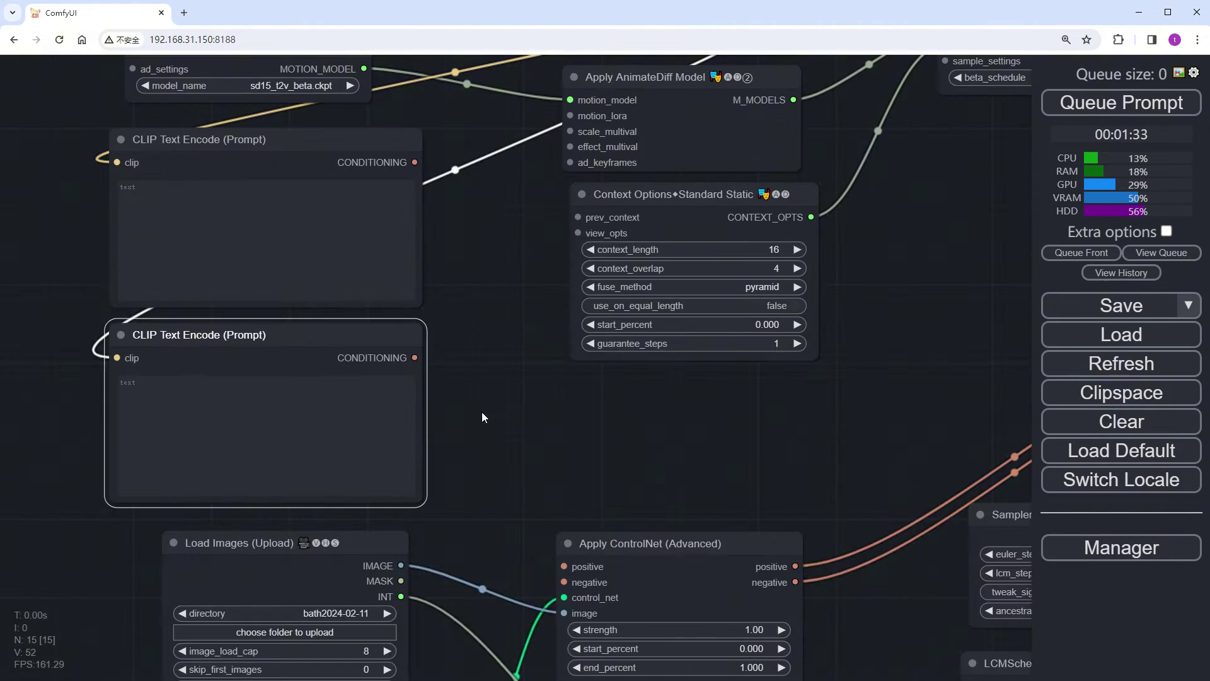
drag(416, 162, 414, 357)
drag(747, 414, 350, 421)
scroll(883, 585, down, 1)
drag(882, 585, 441, 590)
- Decode SamplerCustom's output with VAE Decode into a Video Combine set to video/h264-mp4
scroll(684, 393, up, 2)
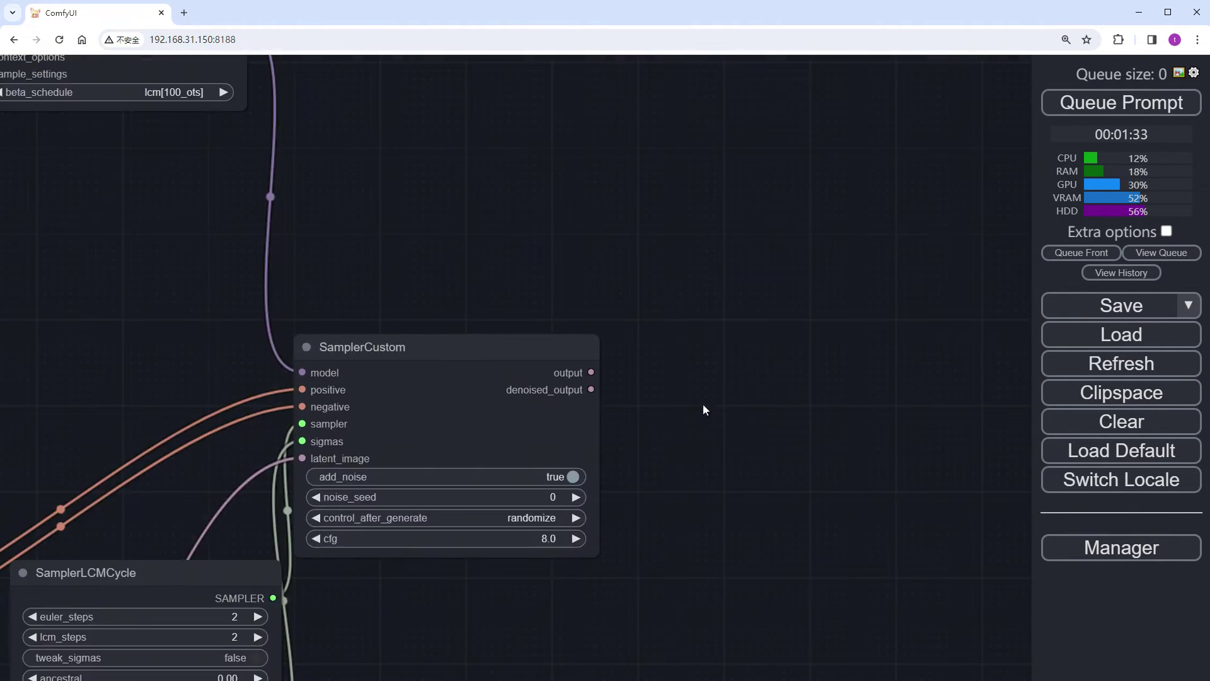
drag(593, 372, 694, 346)
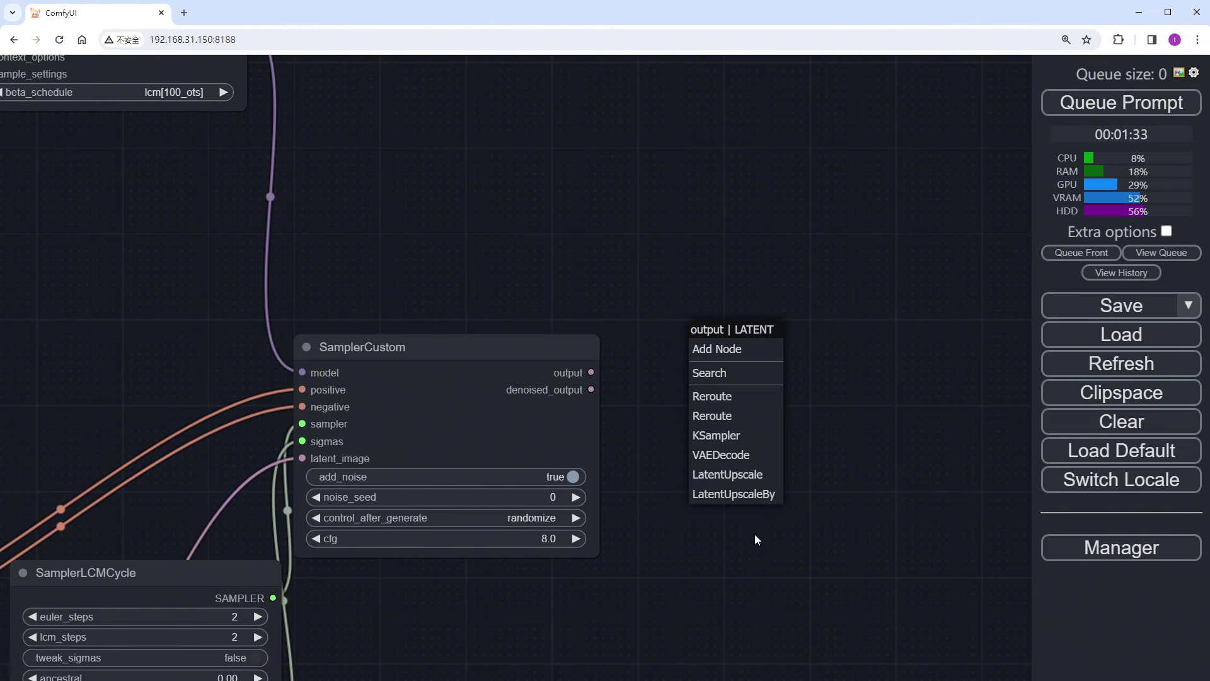
click(721, 455)
drag(853, 482, 663, 482)
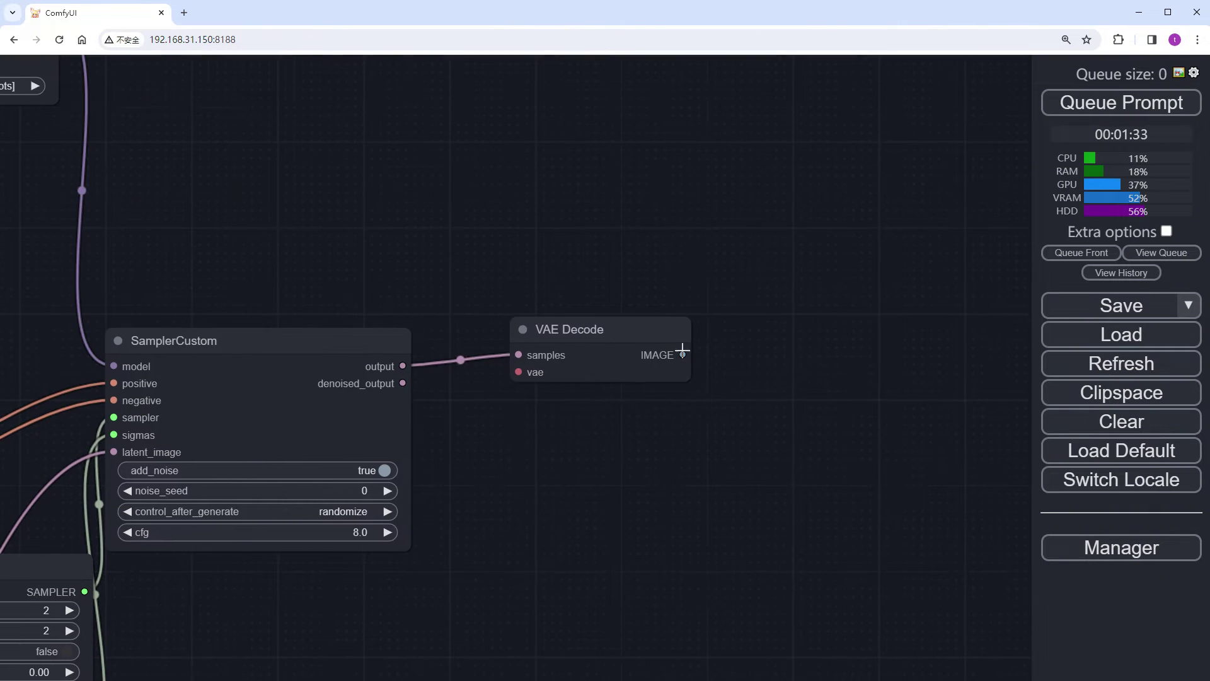
drag(683, 354, 790, 332)
click(802, 333)
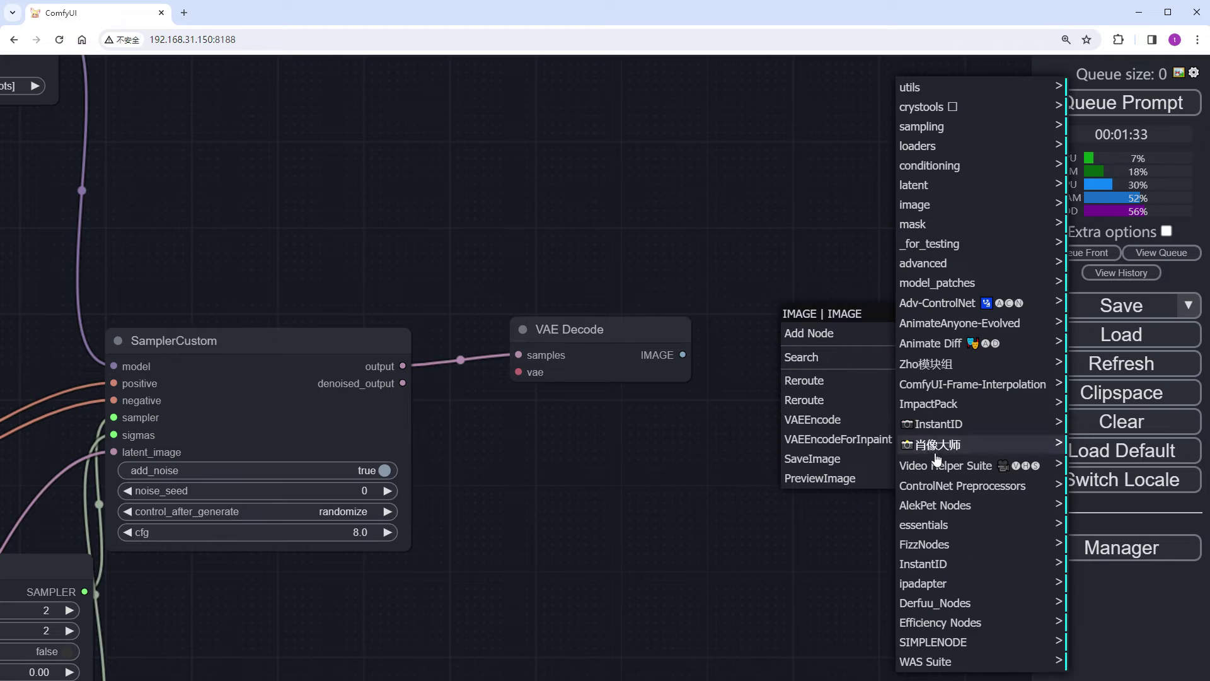
click(945, 466)
click(1059, 369)
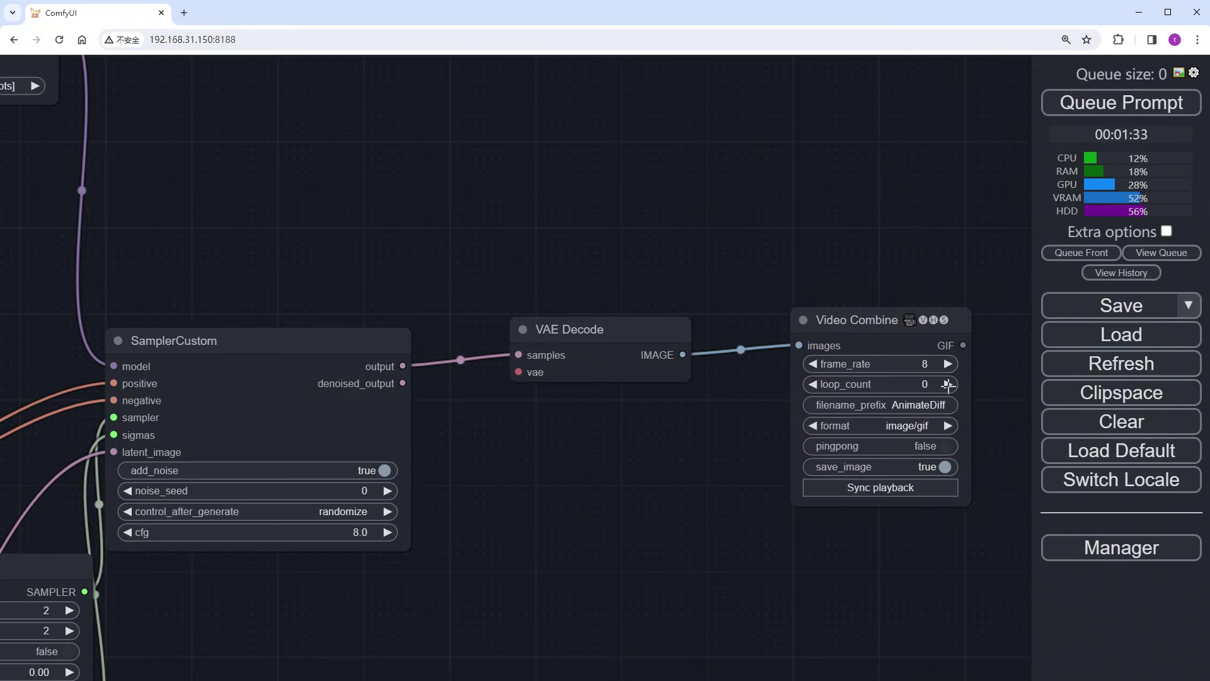
click(920, 424)
click(958, 486)
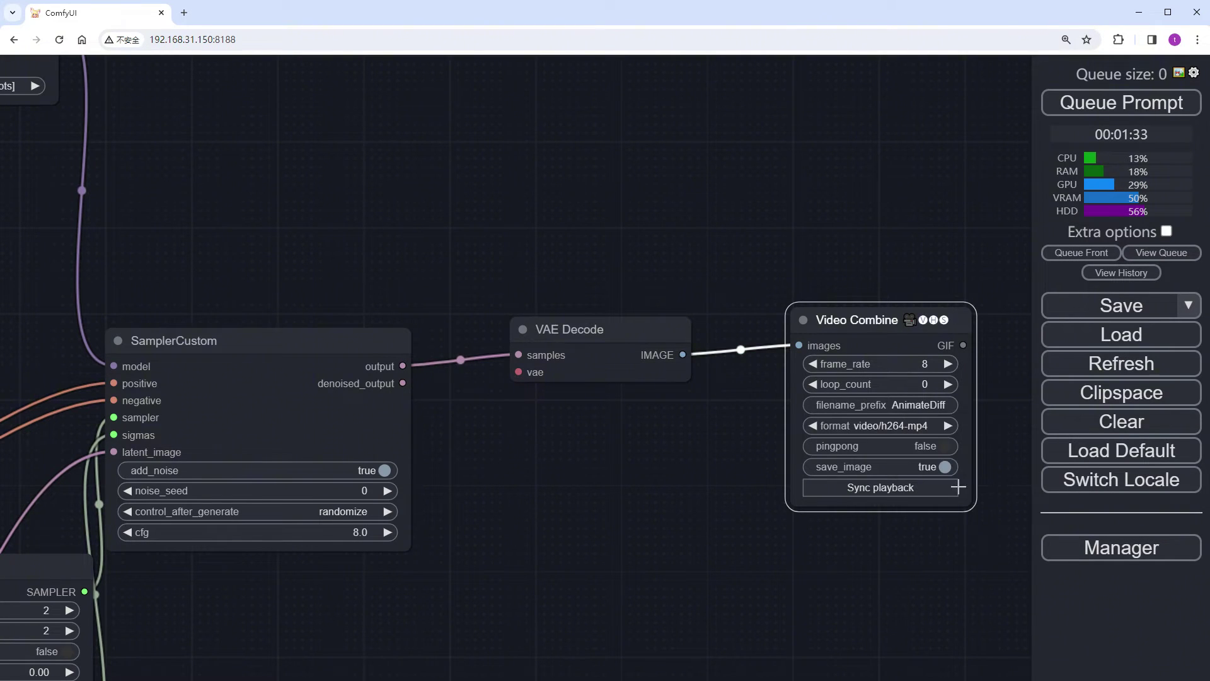
- Feed VAE Decode from a Load VAE node using vaeFtMse840000Ema_v10.safetensors
drag(697, 498, 806, 408)
drag(627, 282, 358, 554)
click(523, 614)
click(520, 600)
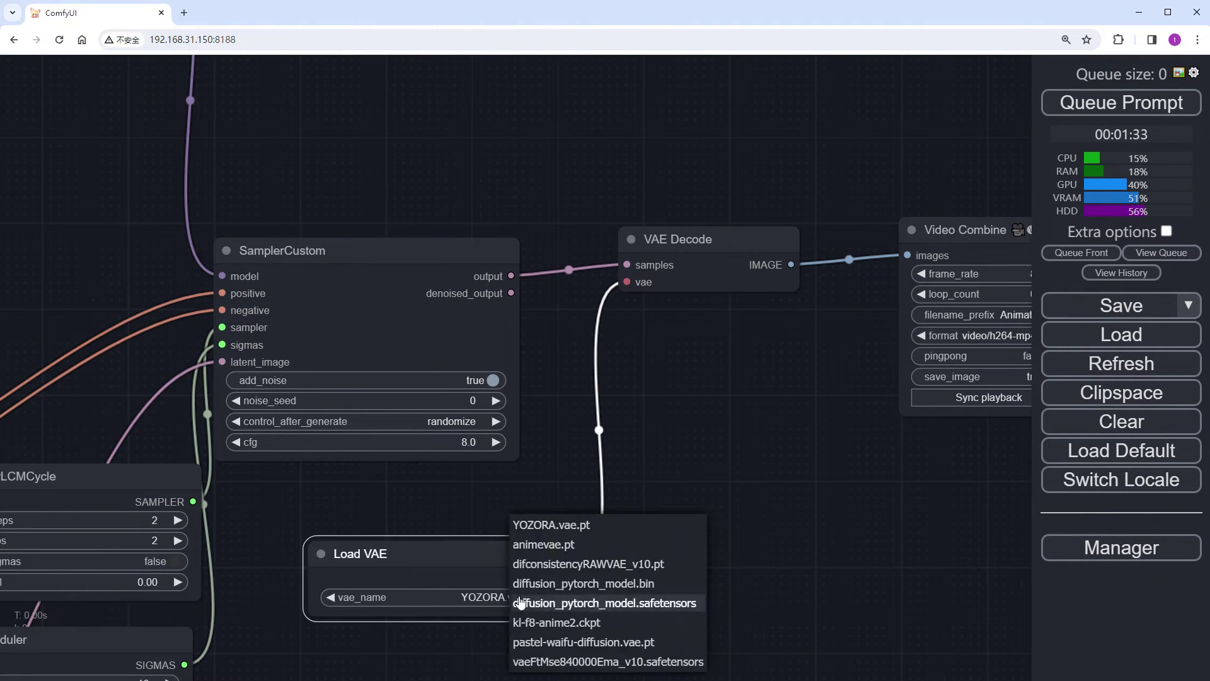
click(523, 661)
- Set SamplerCustom's add_noise to off and cfg to 1.8
drag(433, 536, 571, 500)
scroll(580, 444, up, 1)
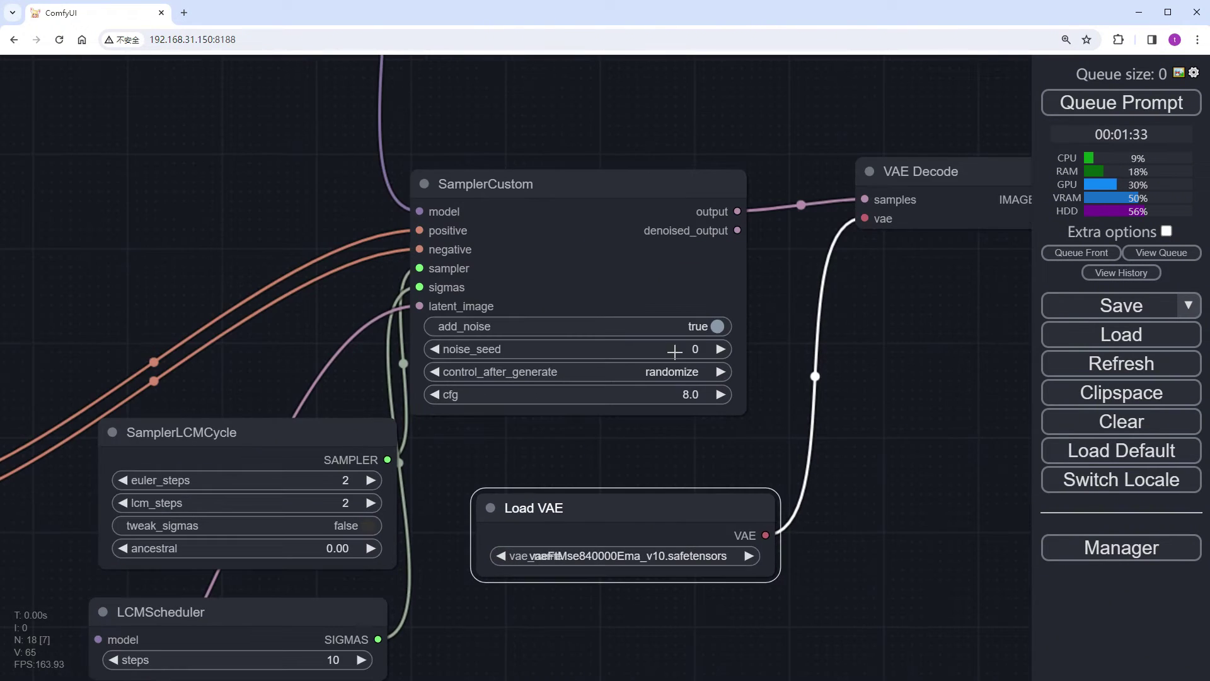
click(712, 326)
click(688, 395)
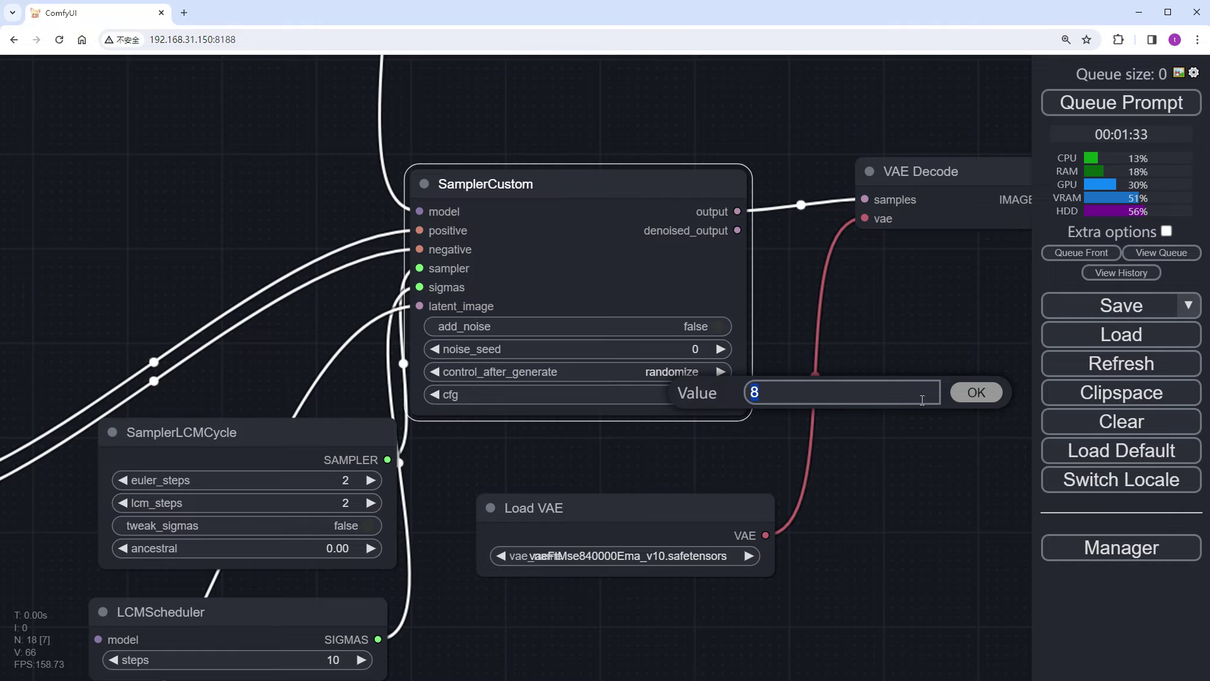
text(1.8)
key(Return)
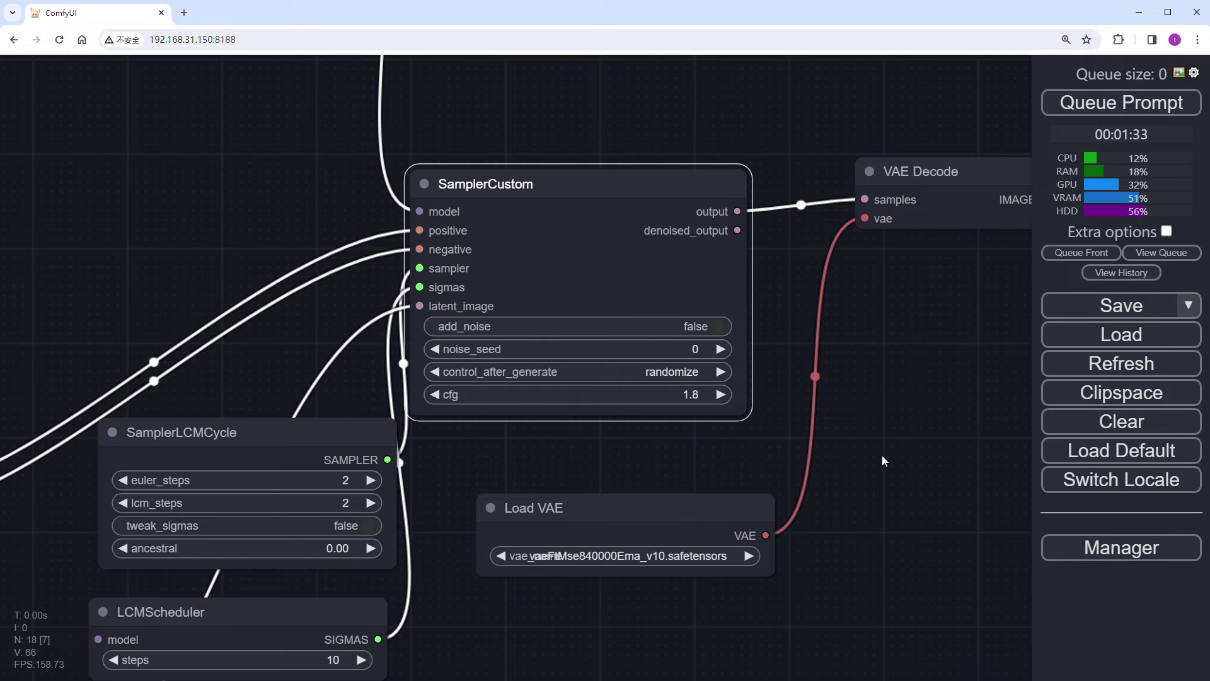
- Connect Use Evolved Sampling's MODEL output to LCMScheduler's model input
scroll(877, 467, down, 2)
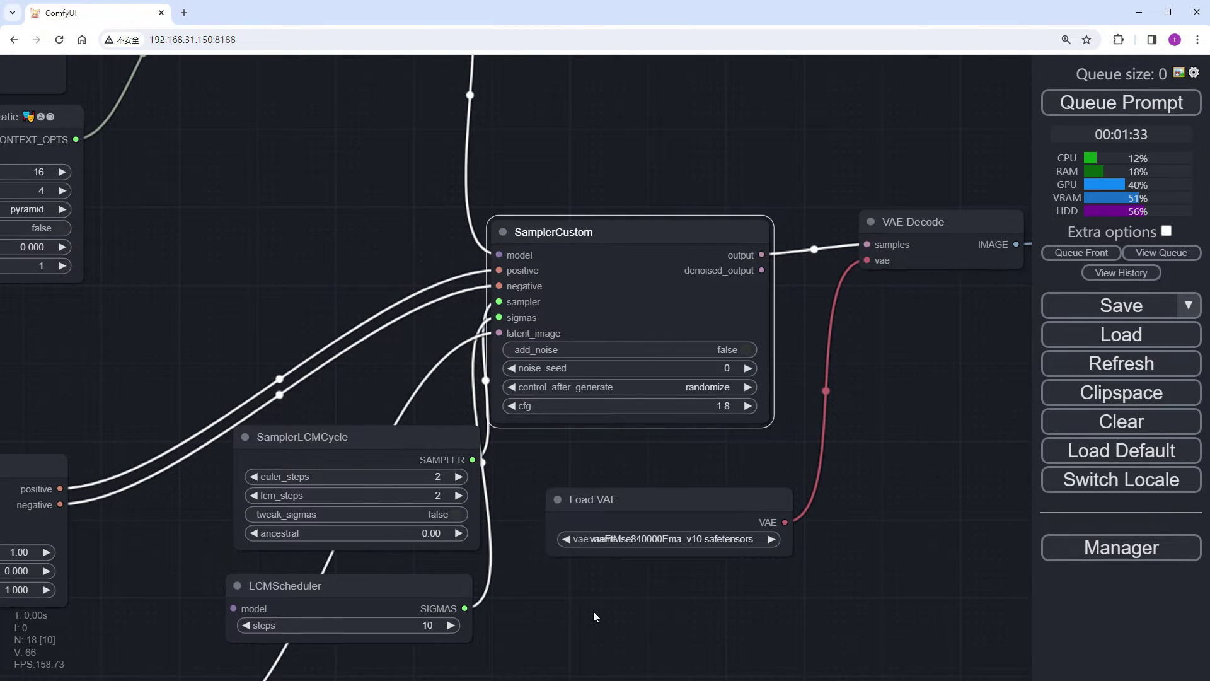
drag(575, 615, 685, 523)
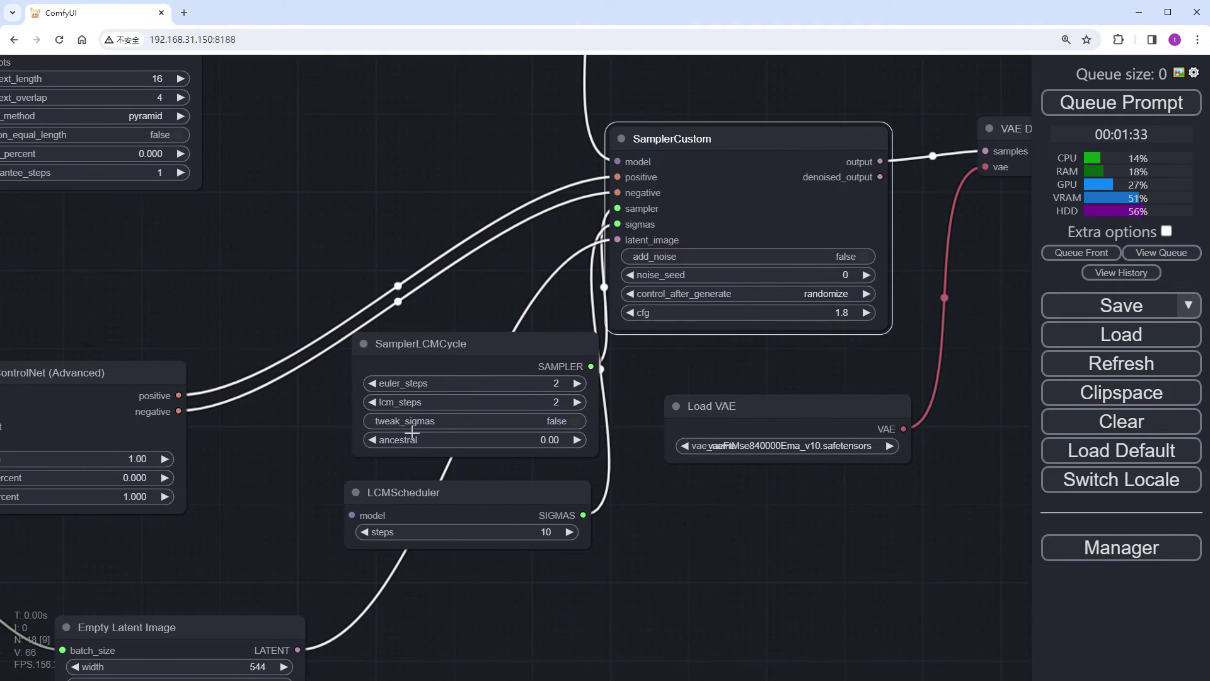
drag(249, 526, 518, 522)
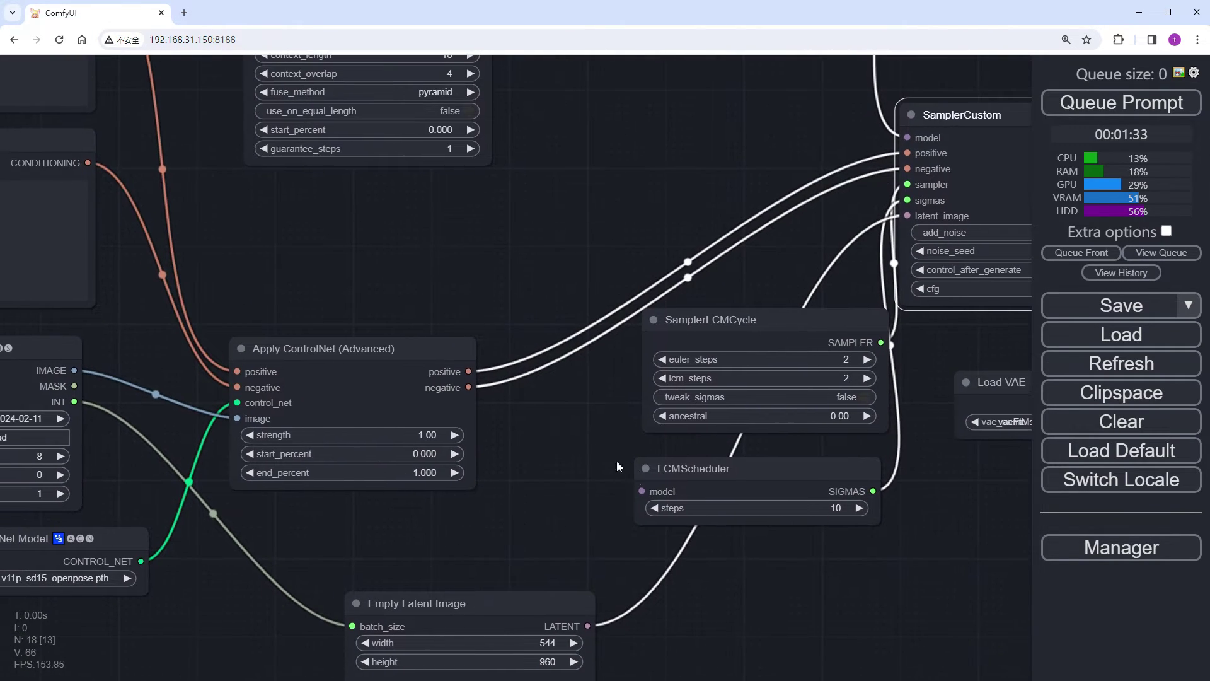
drag(578, 453, 519, 585)
click(627, 602)
scroll(586, 320, down, 3)
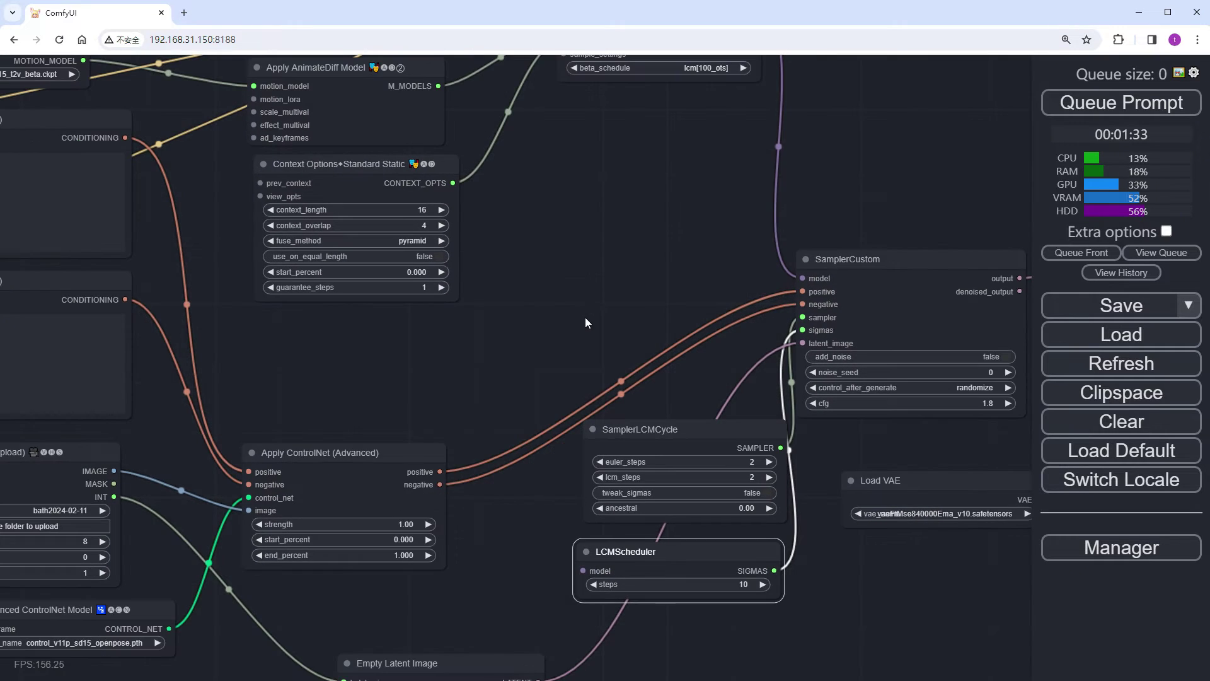
drag(544, 310, 539, 321)
drag(715, 75, 543, 630)
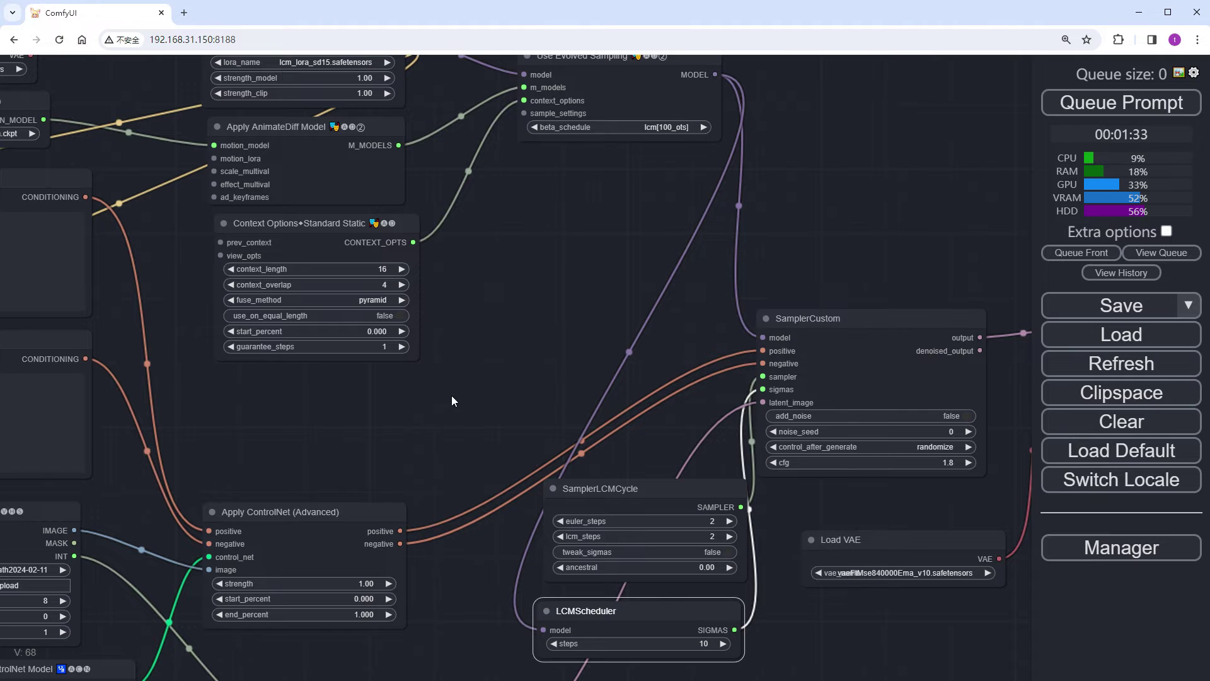
- Replace the Standard Static context options with a Standard Uniform node on context_options
scroll(558, 426, down, 3)
scroll(671, 451, up, 6)
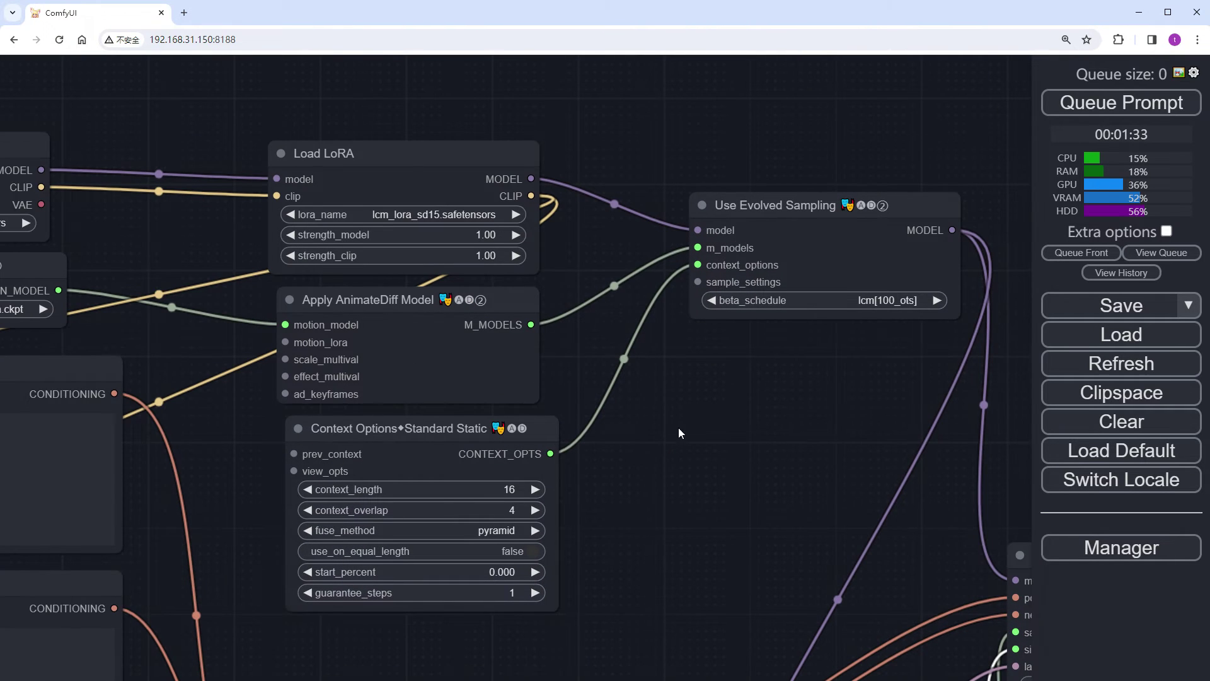
drag(630, 469, 783, 458)
drag(625, 477, 654, 453)
click(602, 411)
key(Delete)
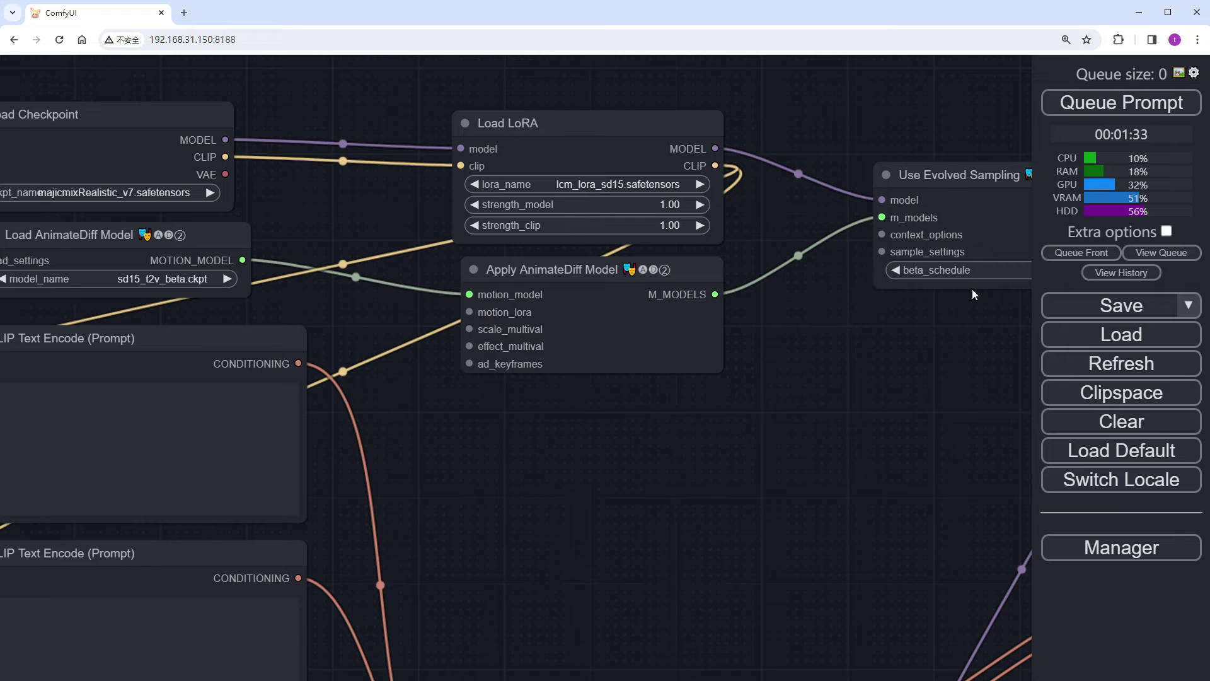
drag(882, 235, 627, 408)
click(636, 444)
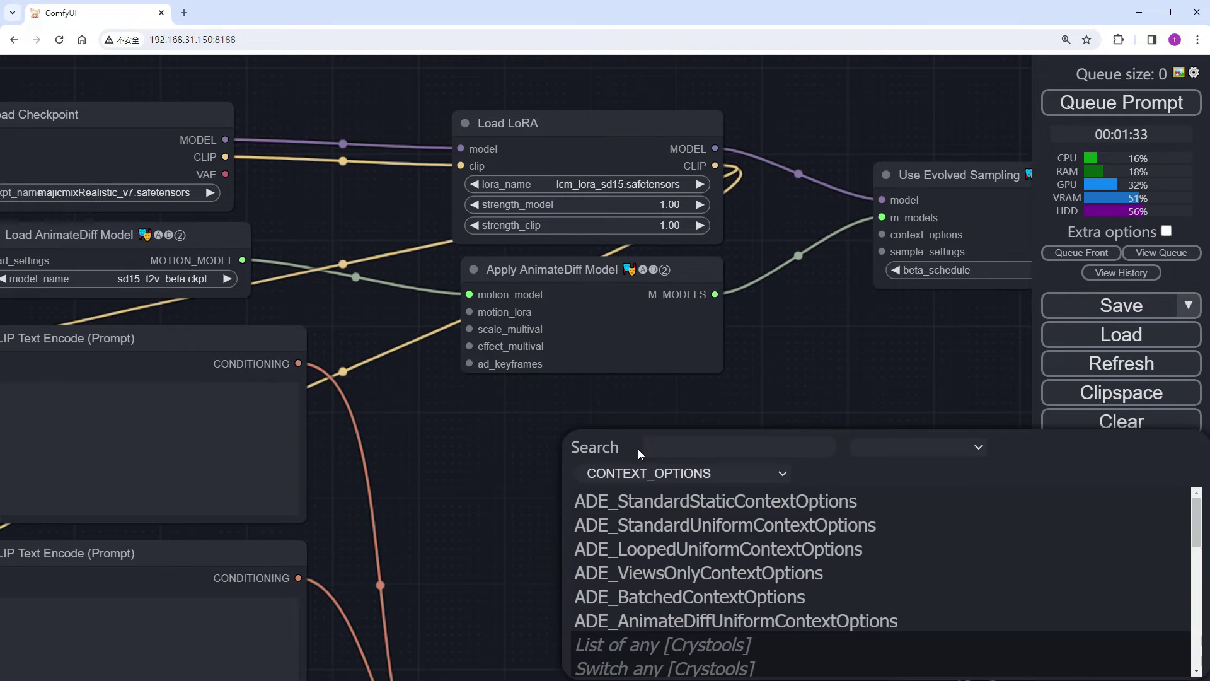
click(700, 525)
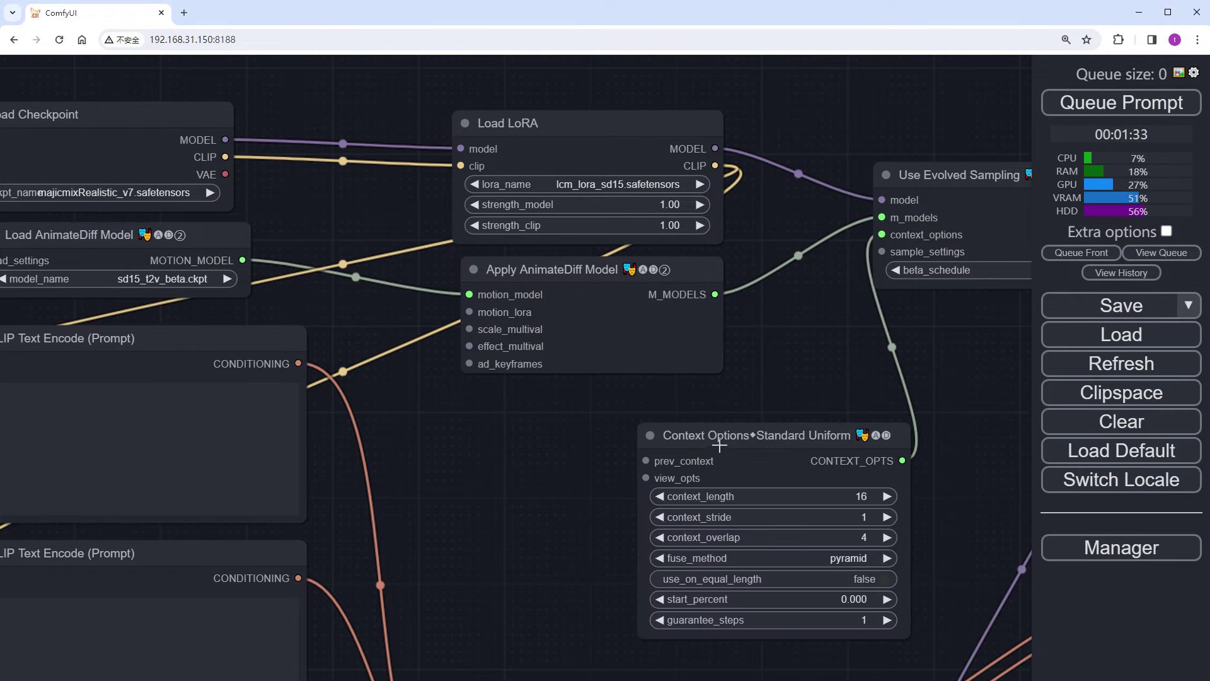
drag(719, 445, 528, 410)
- Paste the positive prompt into the upper CLIP Text Encode and the negative prompt into the lower
drag(391, 404, 599, 378)
scroll(312, 363, down, 1)
click(312, 363)
text(masterpiece, high quality,1 girl,short bob hair,(white jumpsuit:1.3), (natural skin texture, realistic eye and face),Fujiflim XT5, realistic,hyper realistic, (white background:1.3))
click(314, 551)
text((nipples:1.5),(worst quality:1.3), unfinished sketch, blurry, normal, mundane, boring,everyday, safe, ordinary,monochrome,greyscale,NSFW, text, watermark,)
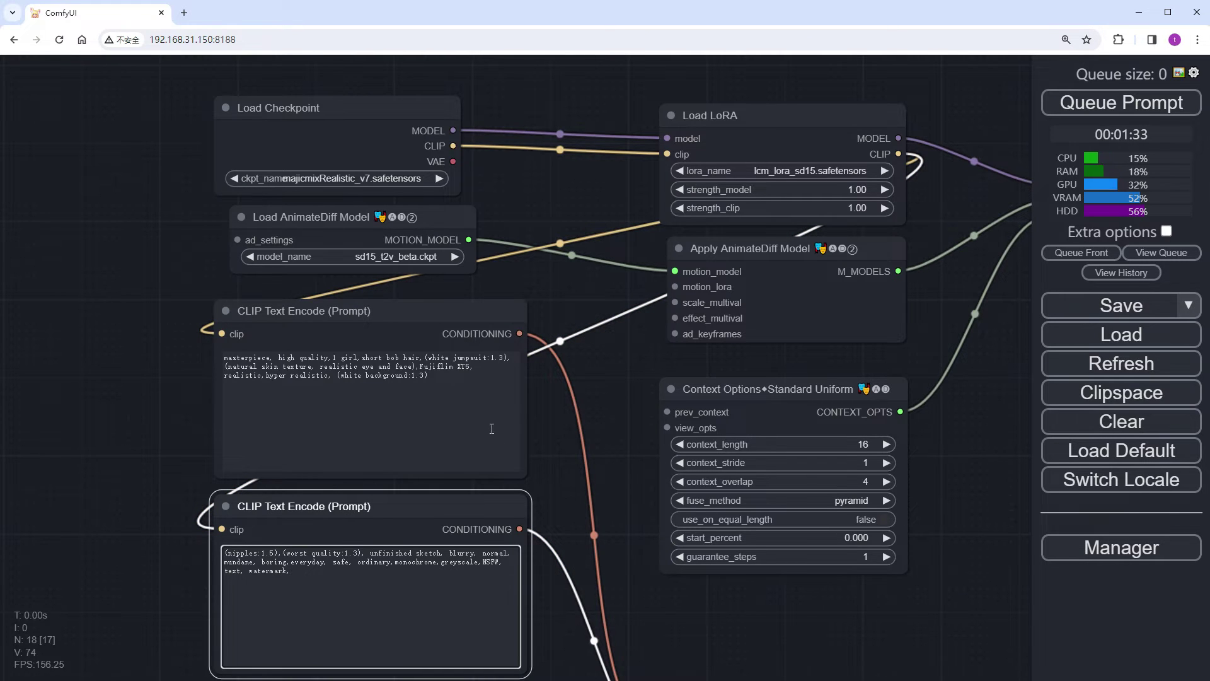
scroll(769, 583, down, 2)
drag(769, 583, 325, 392)
drag(861, 347, 691, 386)
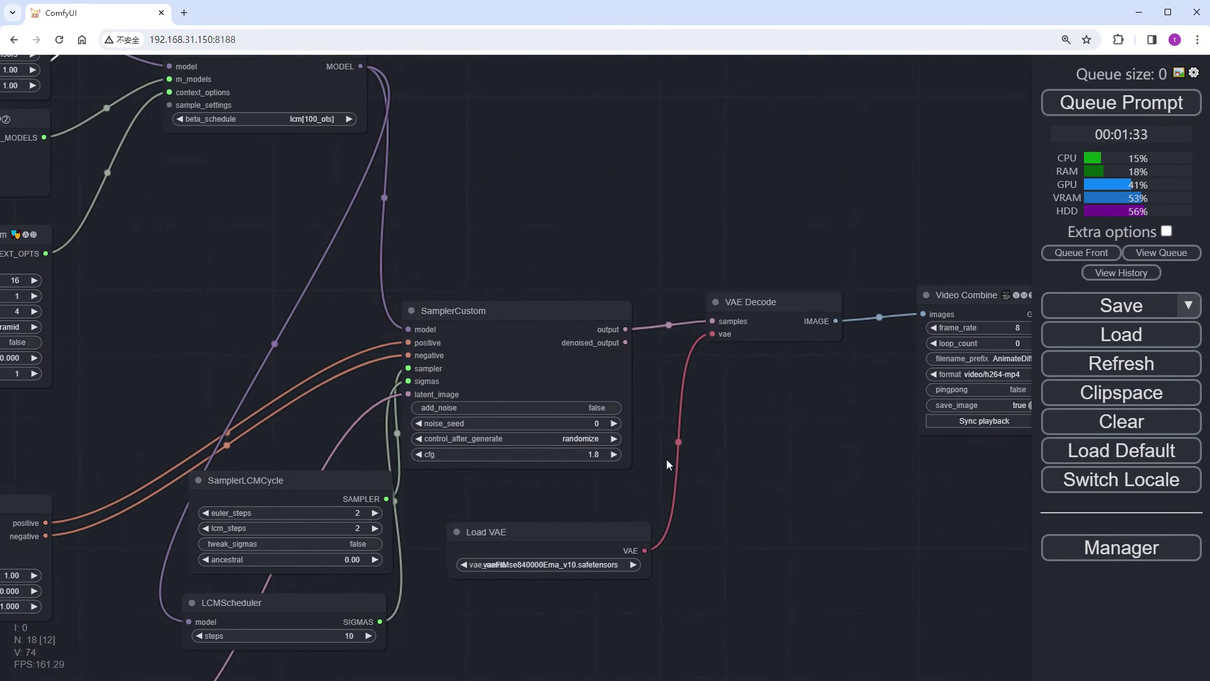
drag(740, 462, 708, 467)
- Queue the workflow and watch Video Combine preview the white-jumpsuit girl clip
click(1146, 109)
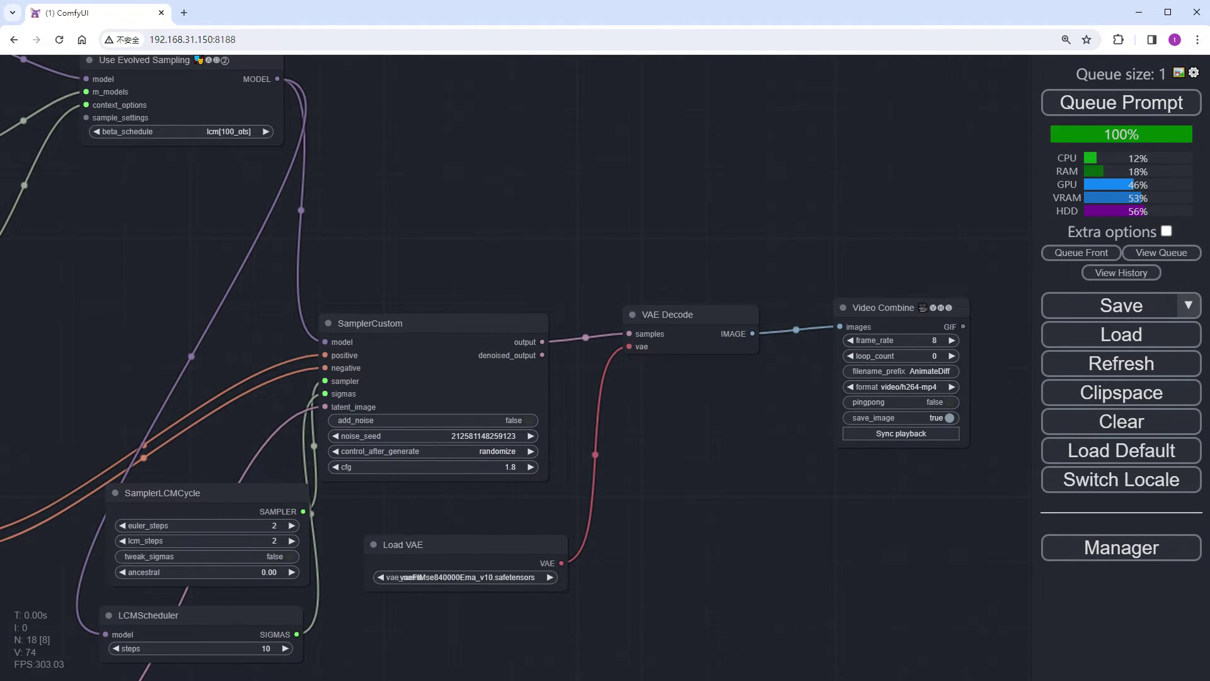
scroll(709, 534, down, 8)
drag(709, 534, 984, 494)
scroll(802, 542, up, 5)
drag(801, 542, 352, 659)
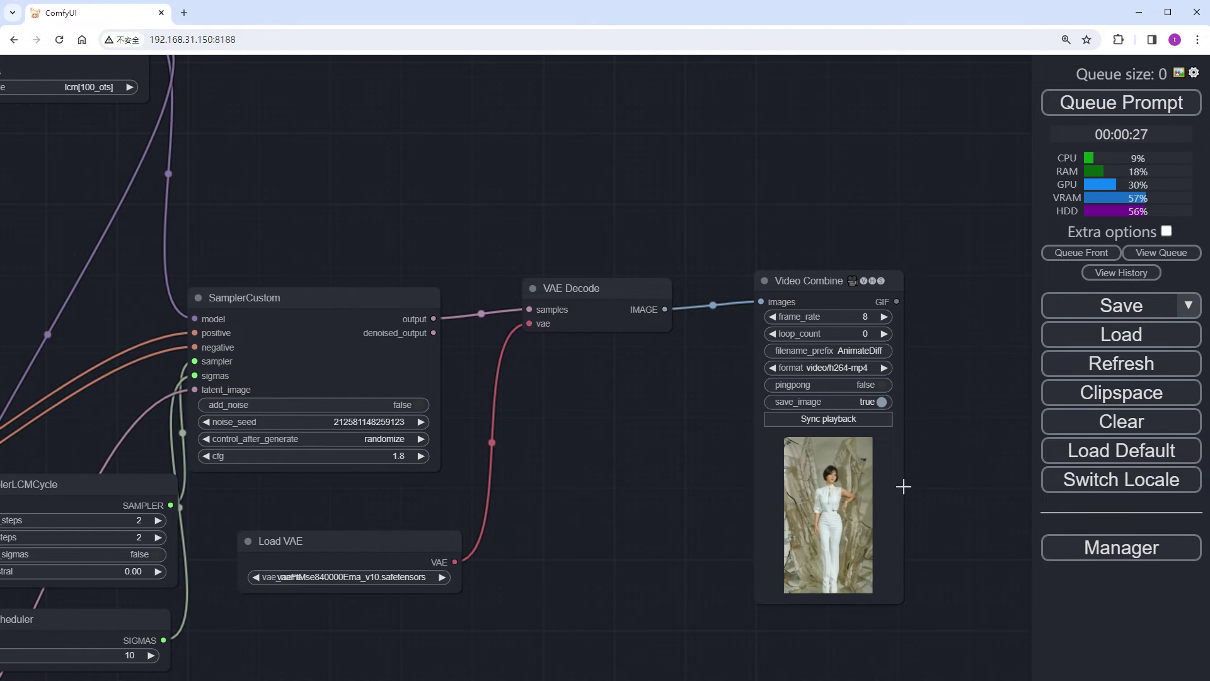
scroll(947, 570, up, 10)
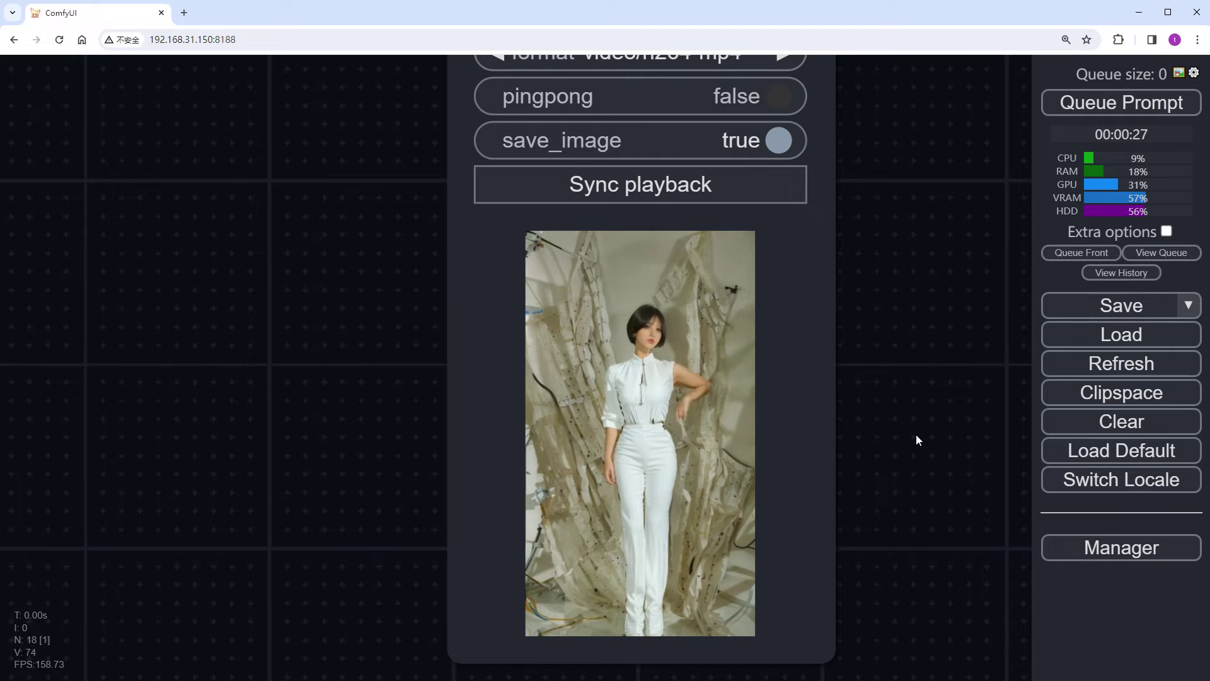
scroll(916, 433, down, 5)
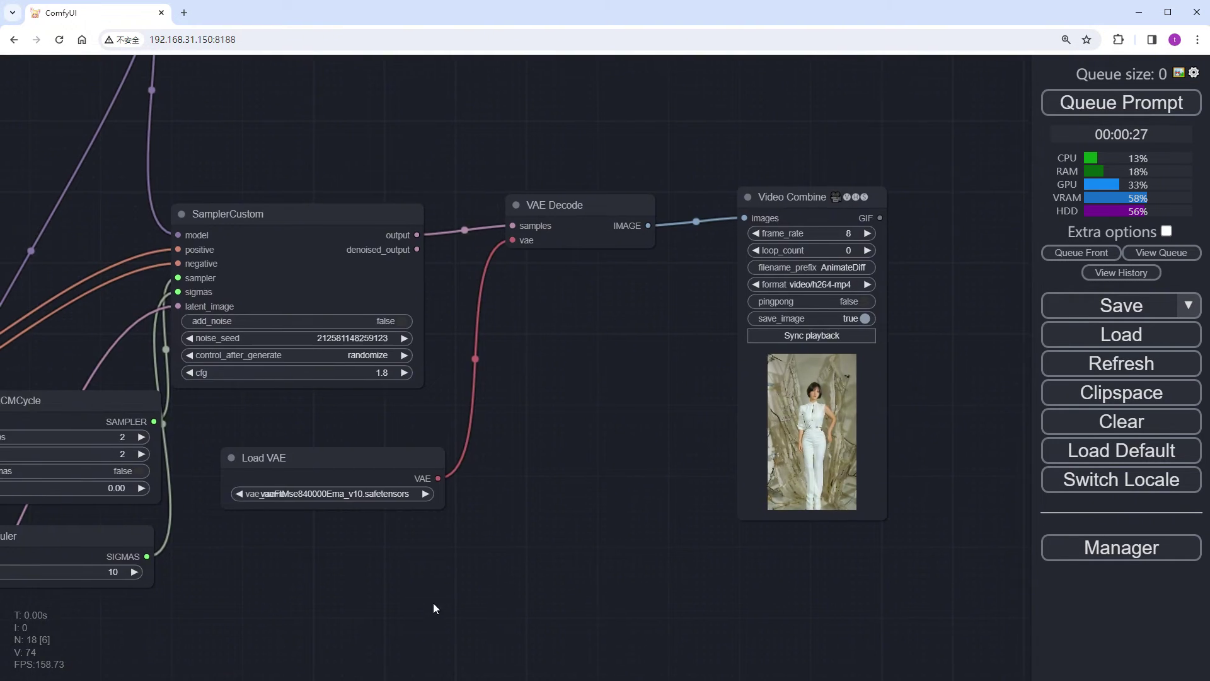
drag(433, 603, 829, 532)
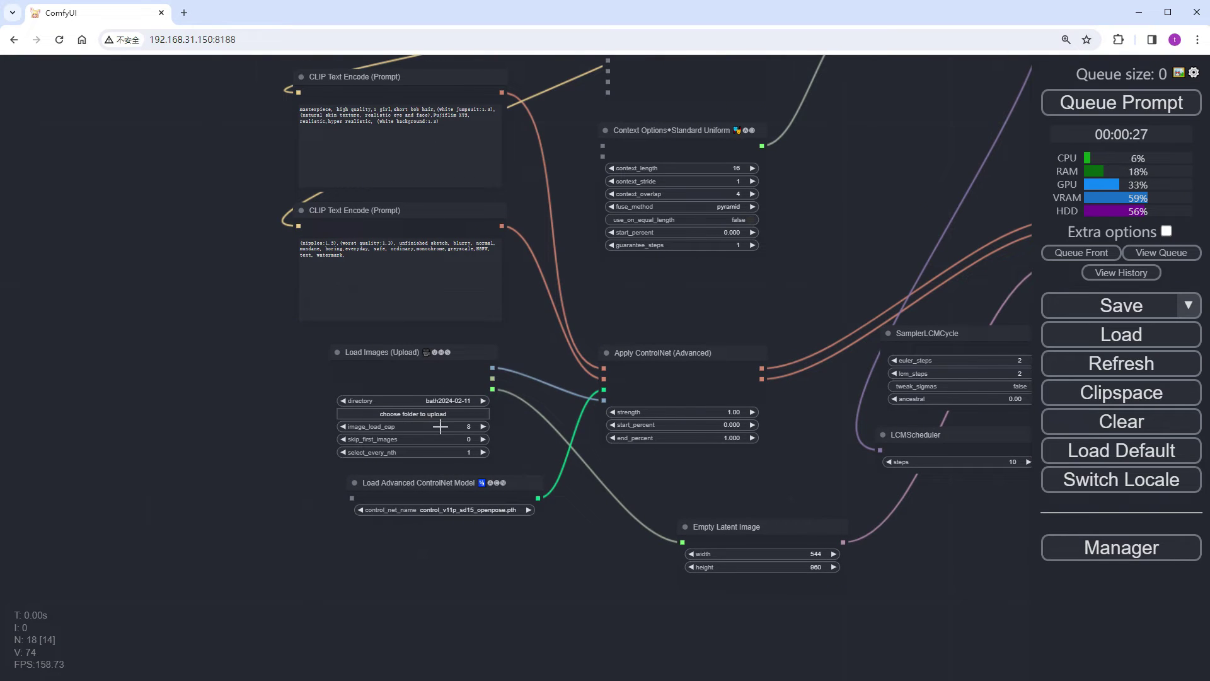
- Add an Apply IPAdapter node from the 'ipa' search and place it in open canvas space
scroll(290, 573, up, 2)
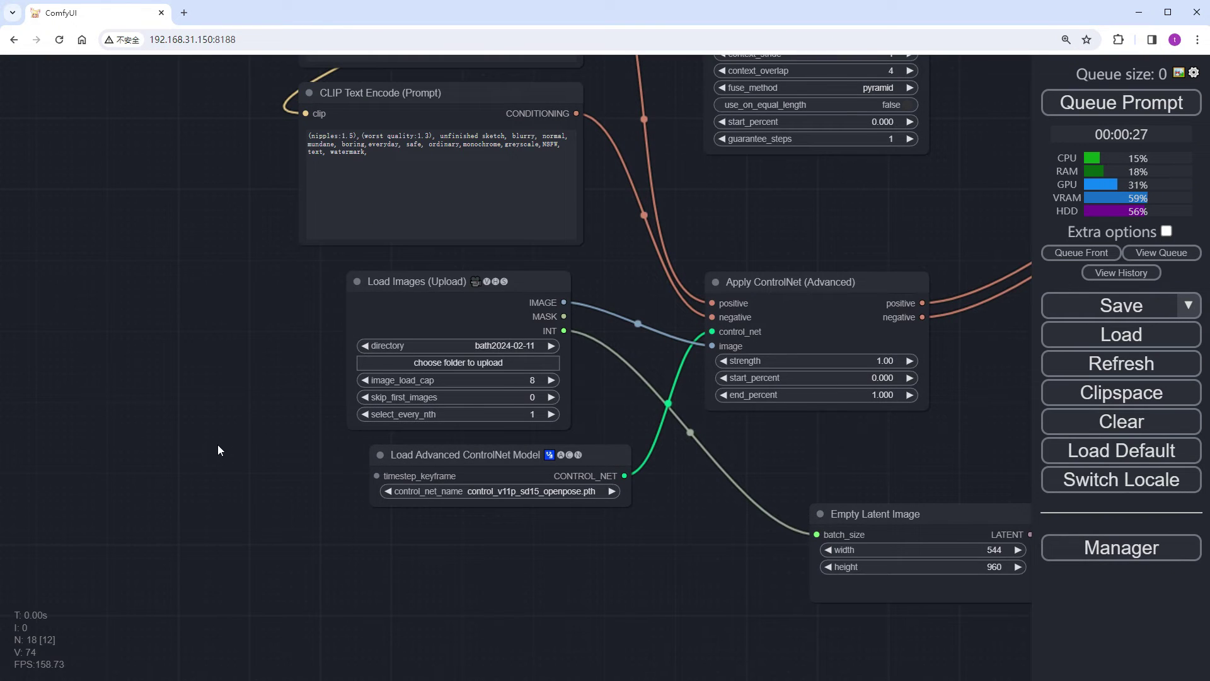
drag(165, 397, 562, 505)
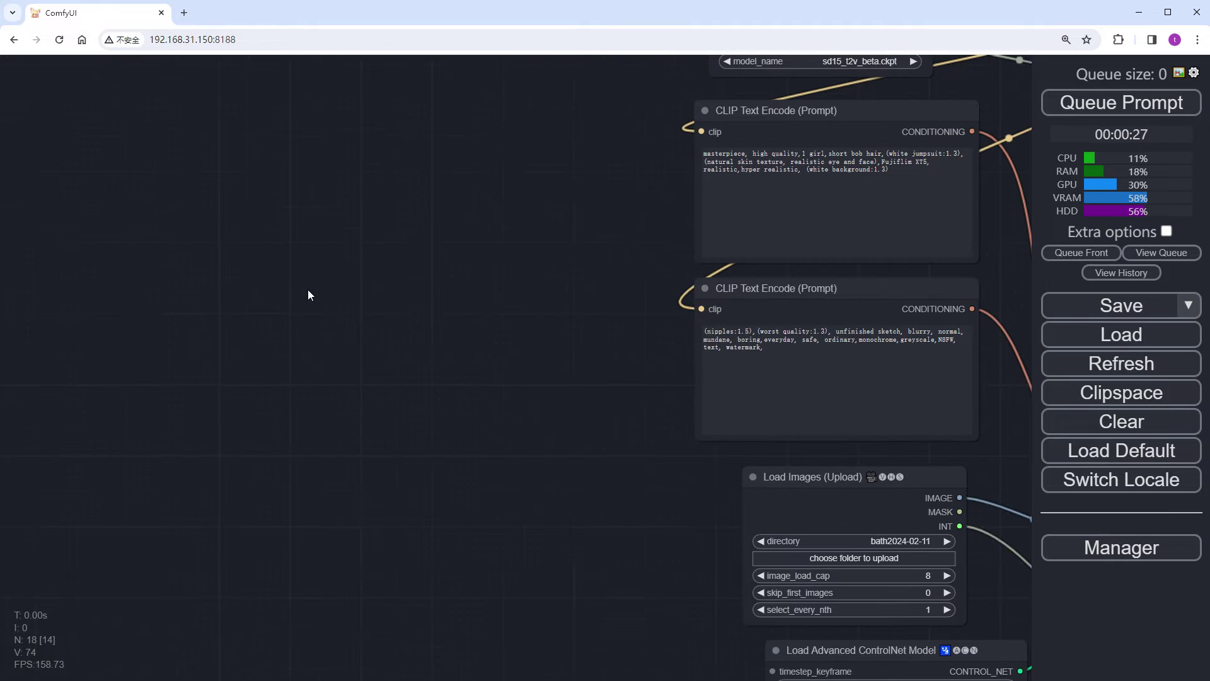
double_click(308, 289)
text(ipa)
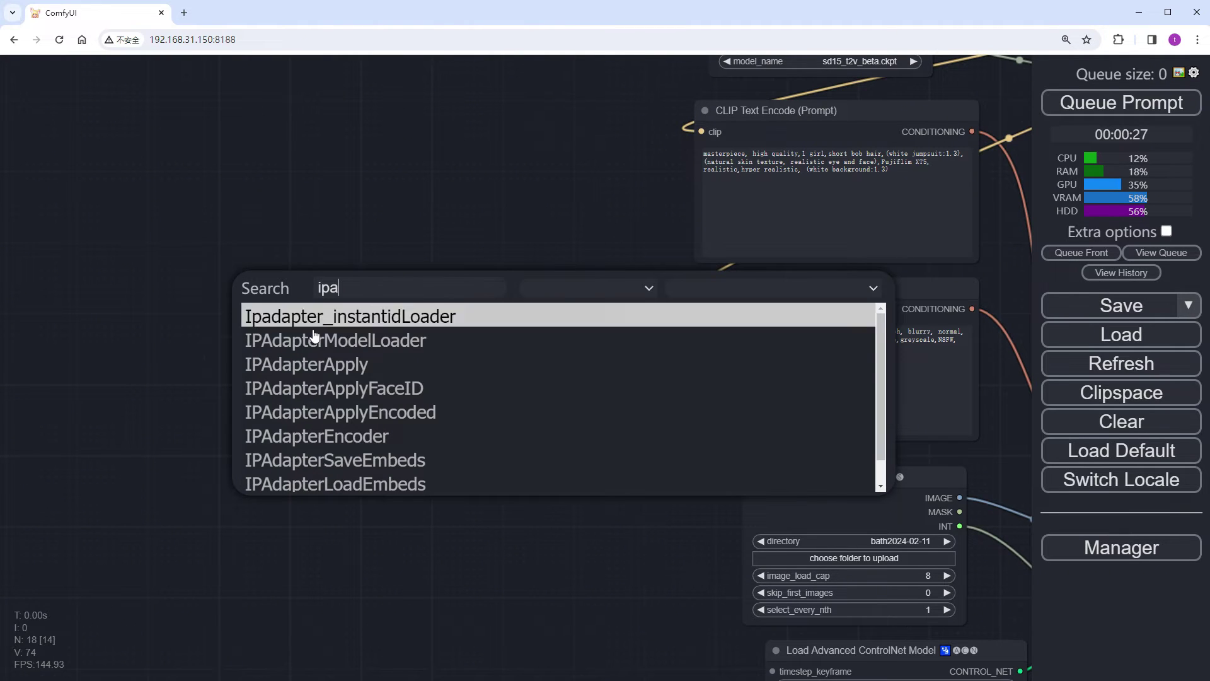
click(307, 364)
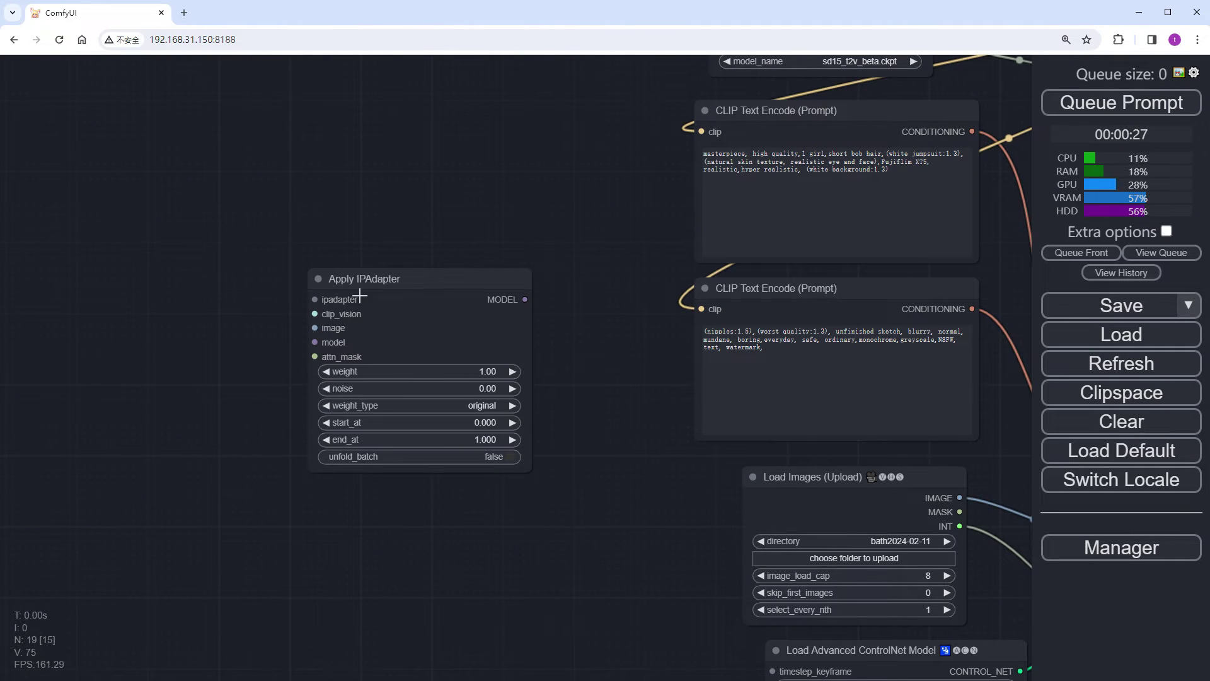
drag(379, 287, 447, 290)
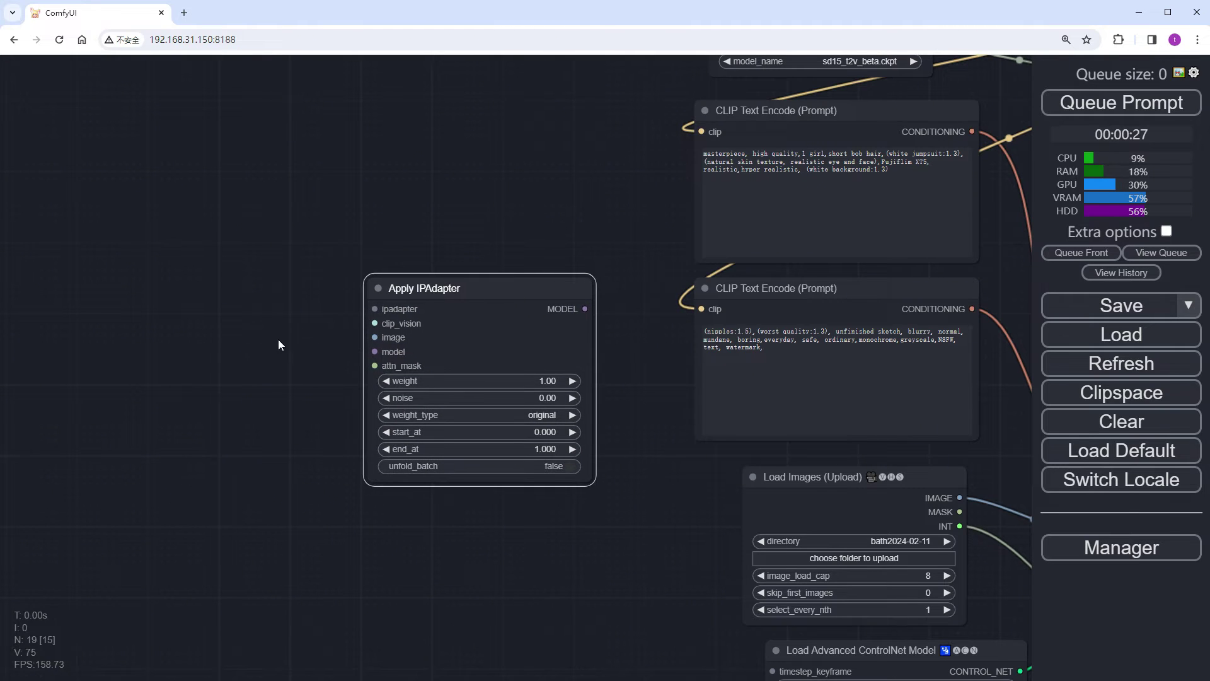
drag(281, 344, 338, 400)
scroll(338, 400, up, 3)
- Attach a Load IPAdapter Model node using ip-adapter_sd15.safetensors to its ipadapter input
drag(464, 366, 255, 277)
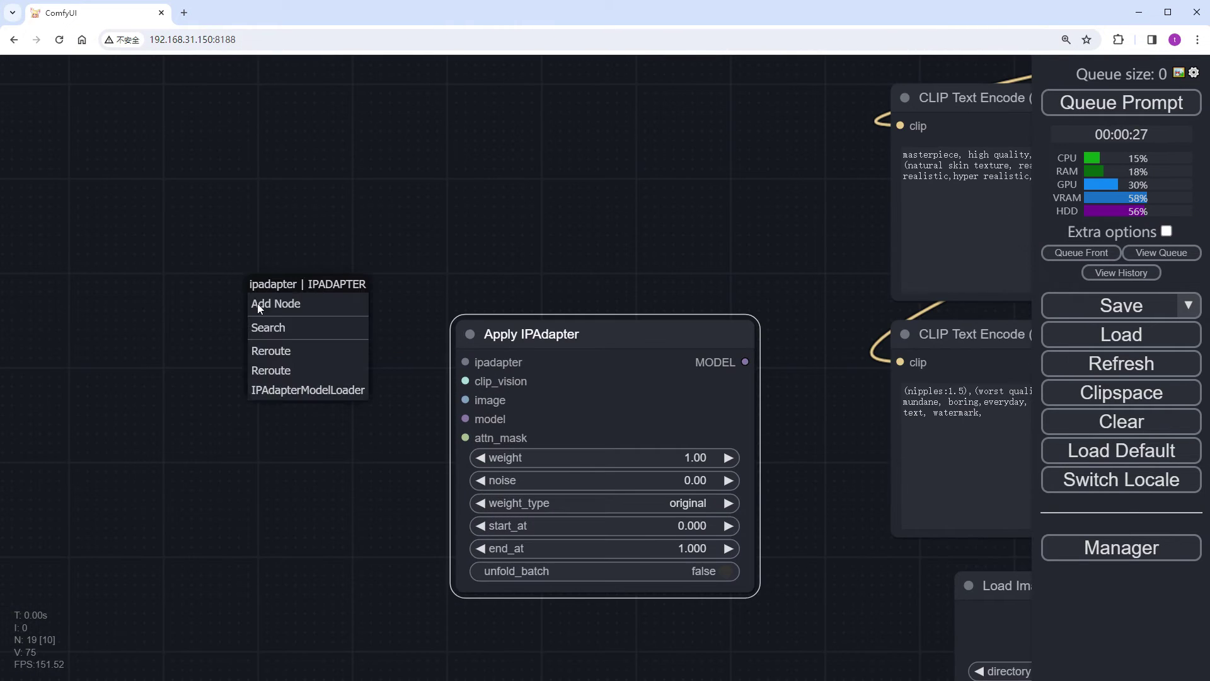
click(302, 386)
drag(329, 301, 214, 299)
click(258, 336)
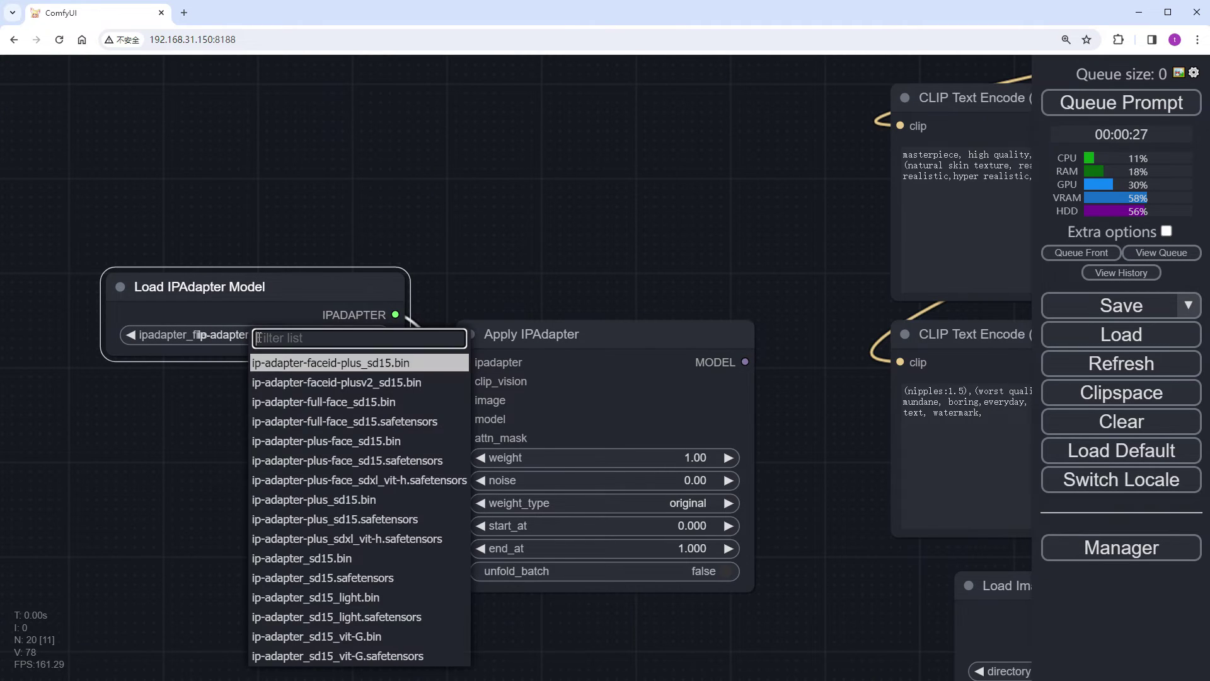
click(337, 578)
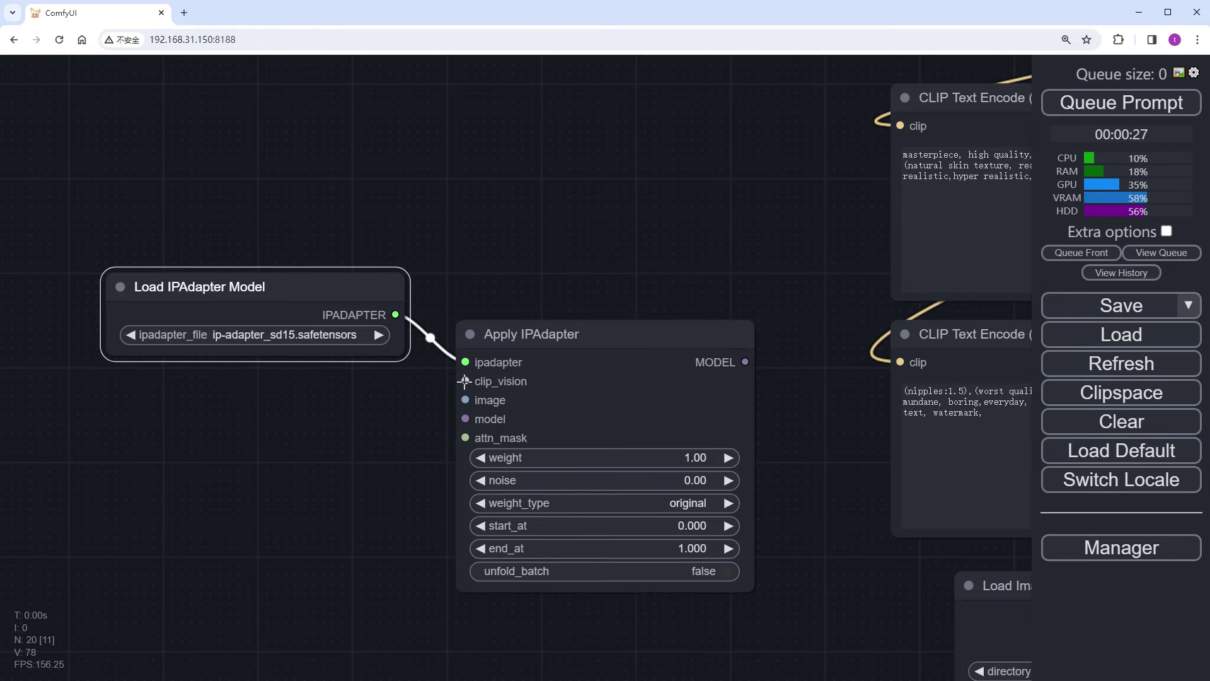
- Attach a CLIP Vision loader with the CLIP-ViT-H-14 model to the clip_vision input
drag(465, 381, 257, 418)
click(243, 516)
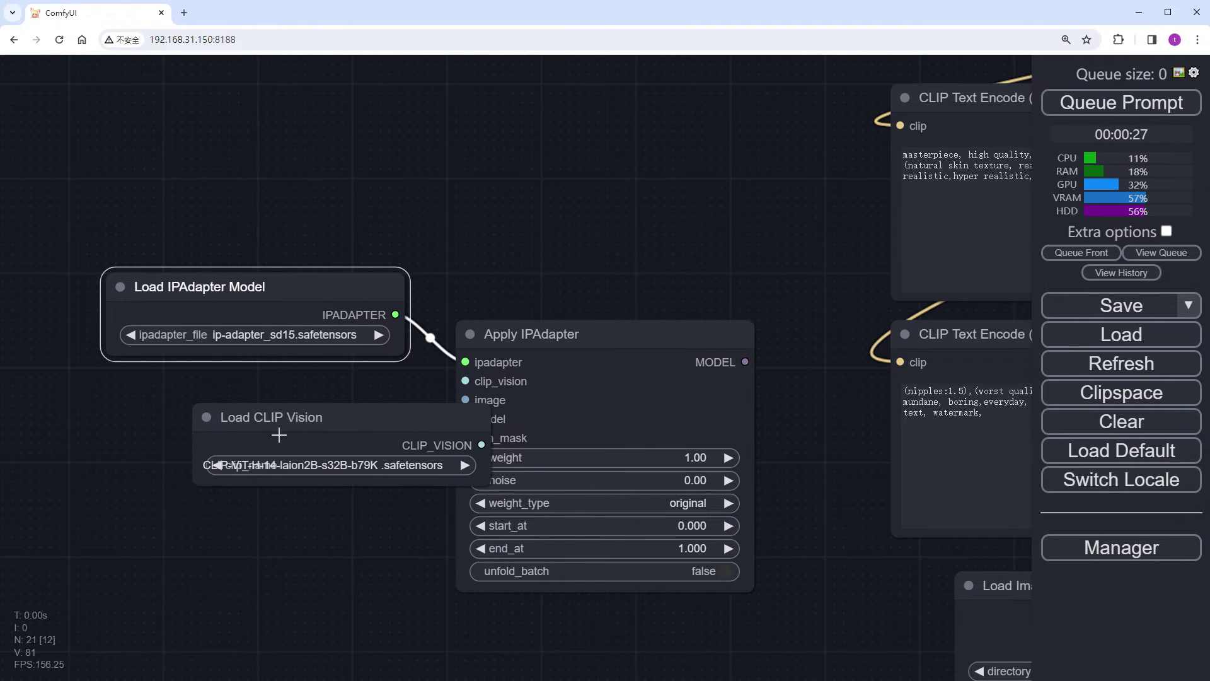
click(264, 445)
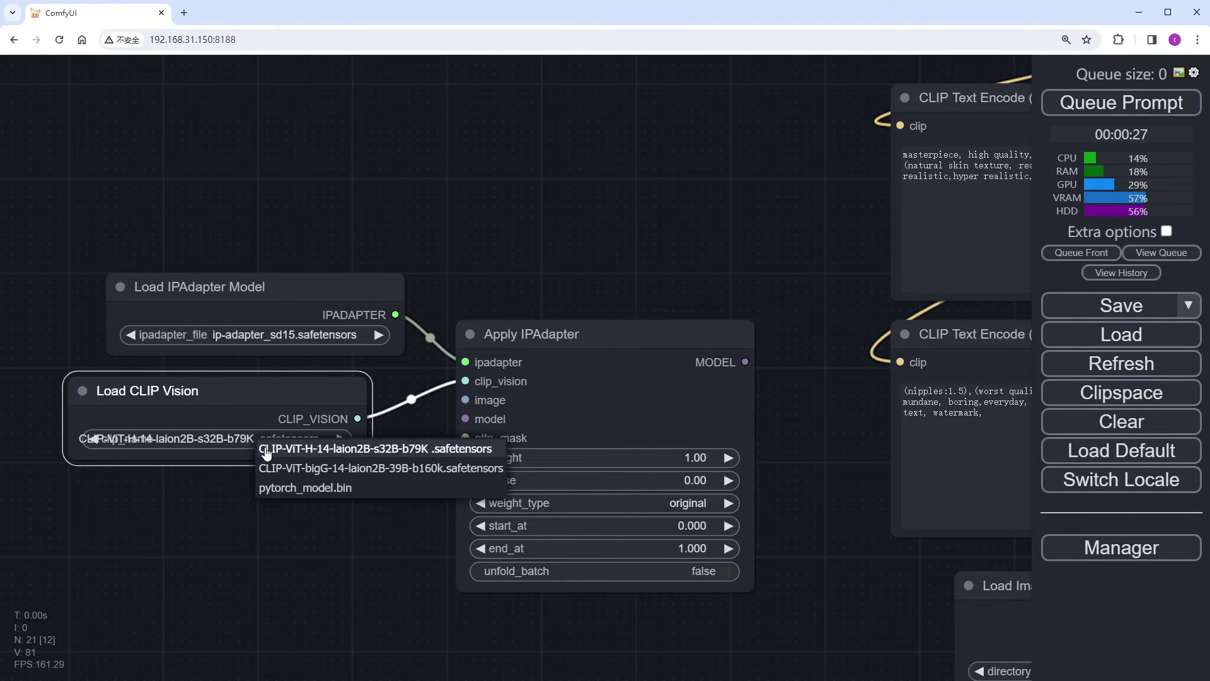
click(371, 453)
- Attach a Load Image node to the image input and paste in the girl reference photo
drag(460, 401, 182, 498)
click(208, 623)
drag(291, 543, 200, 527)
drag(581, 633, 610, 479)
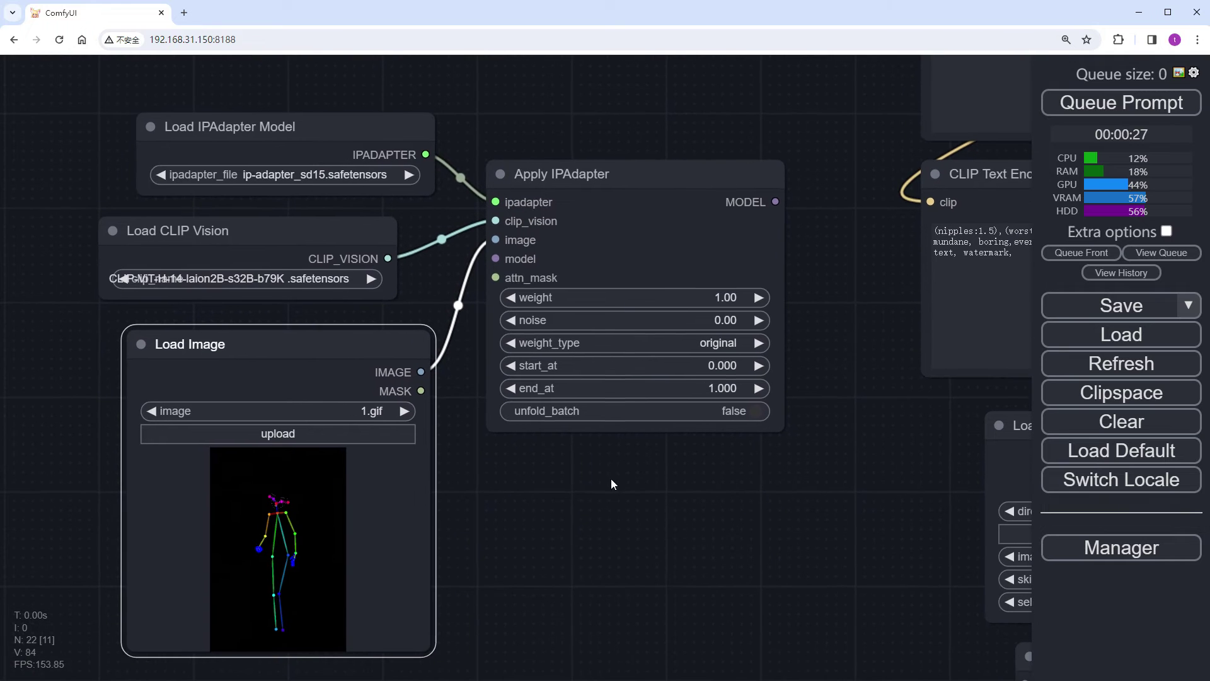
key(ctrl+v)
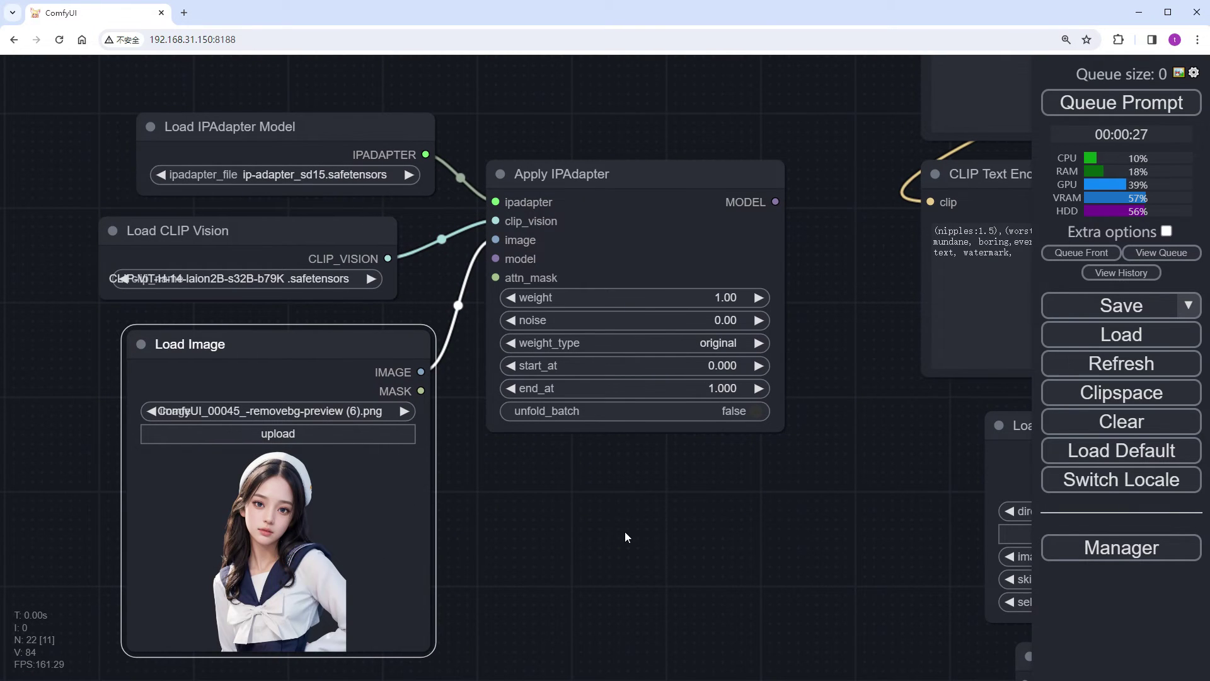
drag(724, 513, 440, 586)
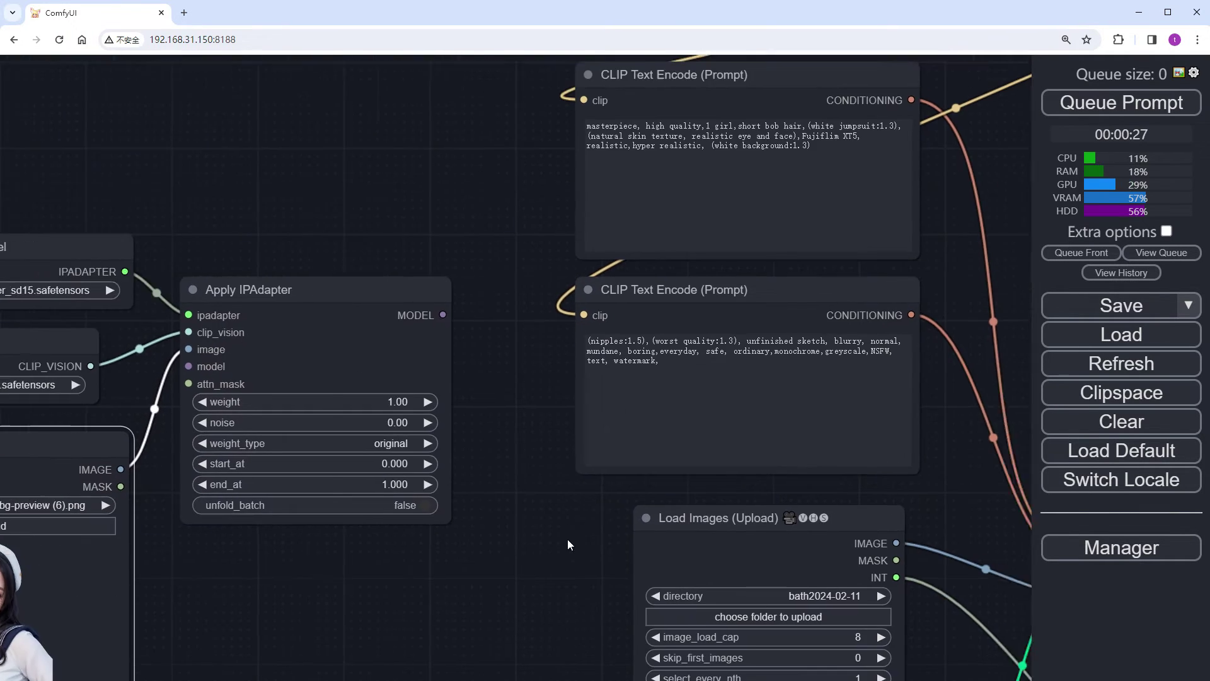
- Wire Apply IPAdapter's MODEL into Use Evolved Sampling and Load LoRA's MODEL into Apply IPAdapter
drag(539, 550, 583, 533)
drag(139, 371, 215, 371)
scroll(769, 429, down, 3)
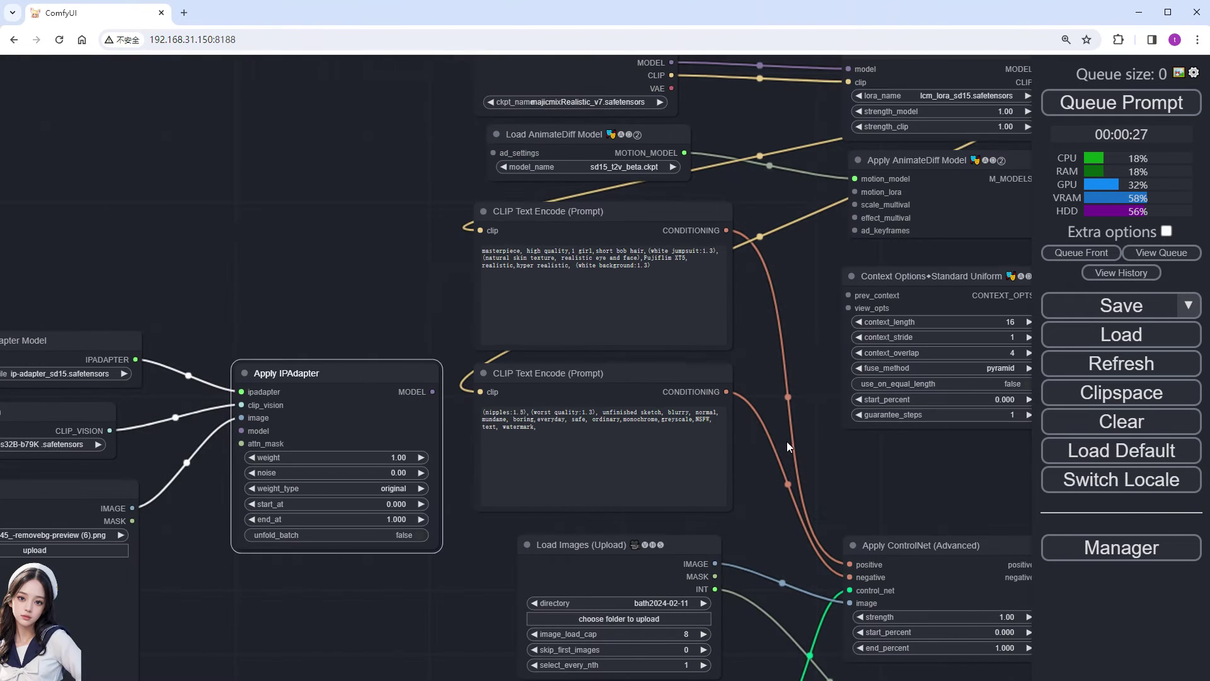
scroll(832, 479, up, 2)
drag(832, 479, 622, 530)
drag(198, 464, 934, 175)
scroll(917, 311, down, 1)
drag(917, 309, 956, 313)
drag(858, 154, 134, 484)
scroll(193, 630, up, 8)
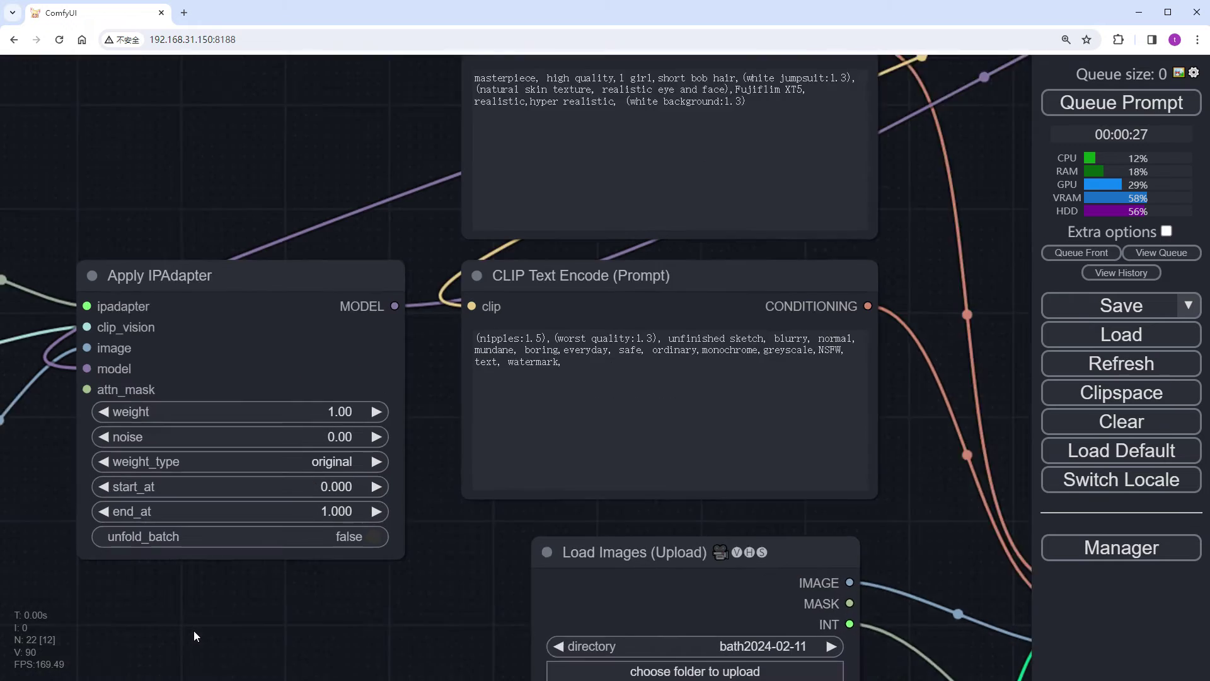
- Set the Apply IPAdapter weight to 0.8 and noise to 0.01
click(340, 369)
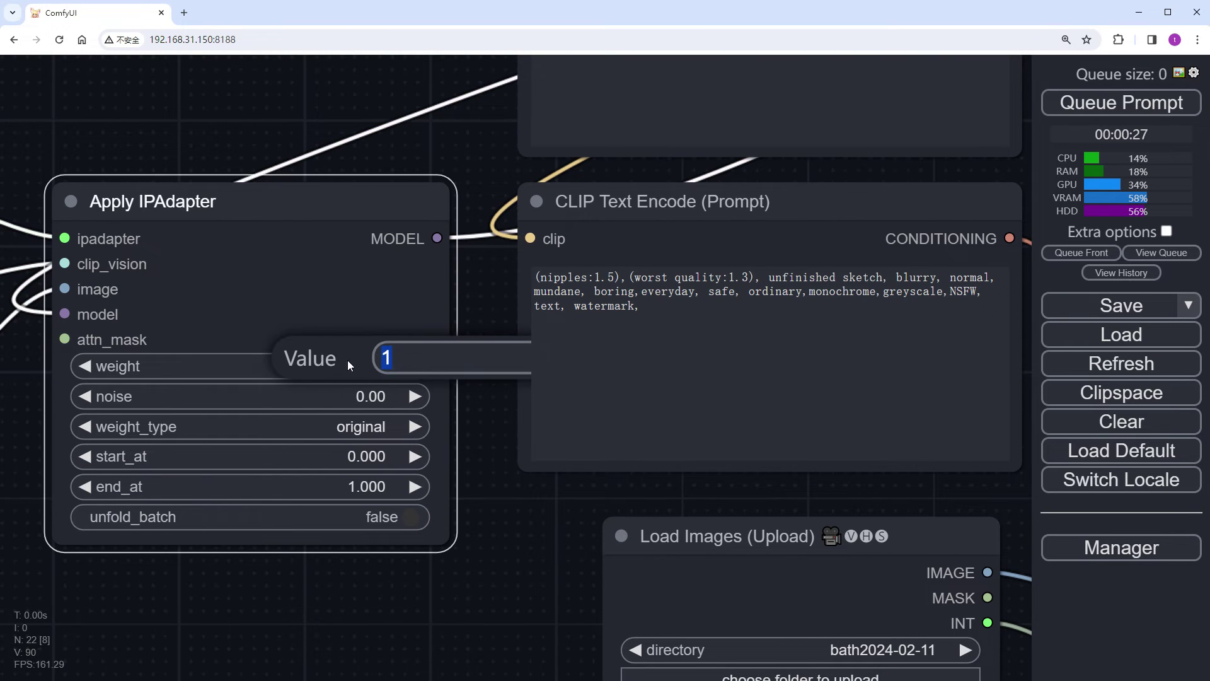
text(0.8)
key(Return)
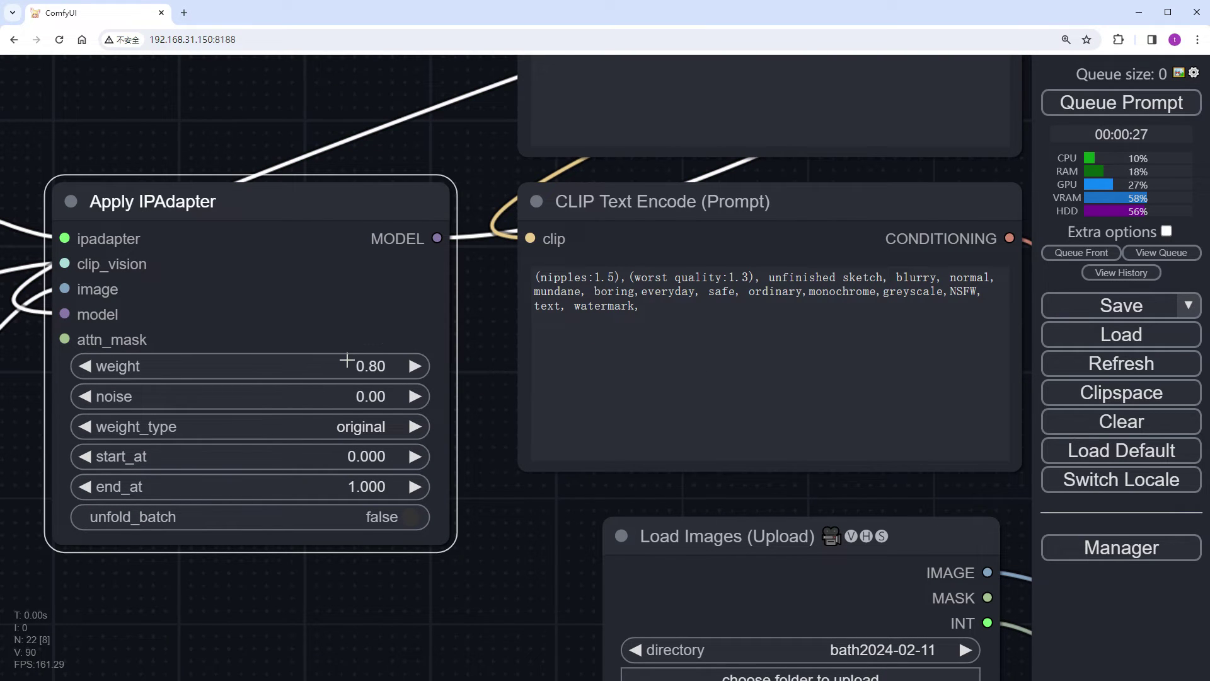
click(358, 396)
text(0.01)
key(Return)
- Raise the Load Images image_load_cap to 80
scroll(406, 568, down, 5)
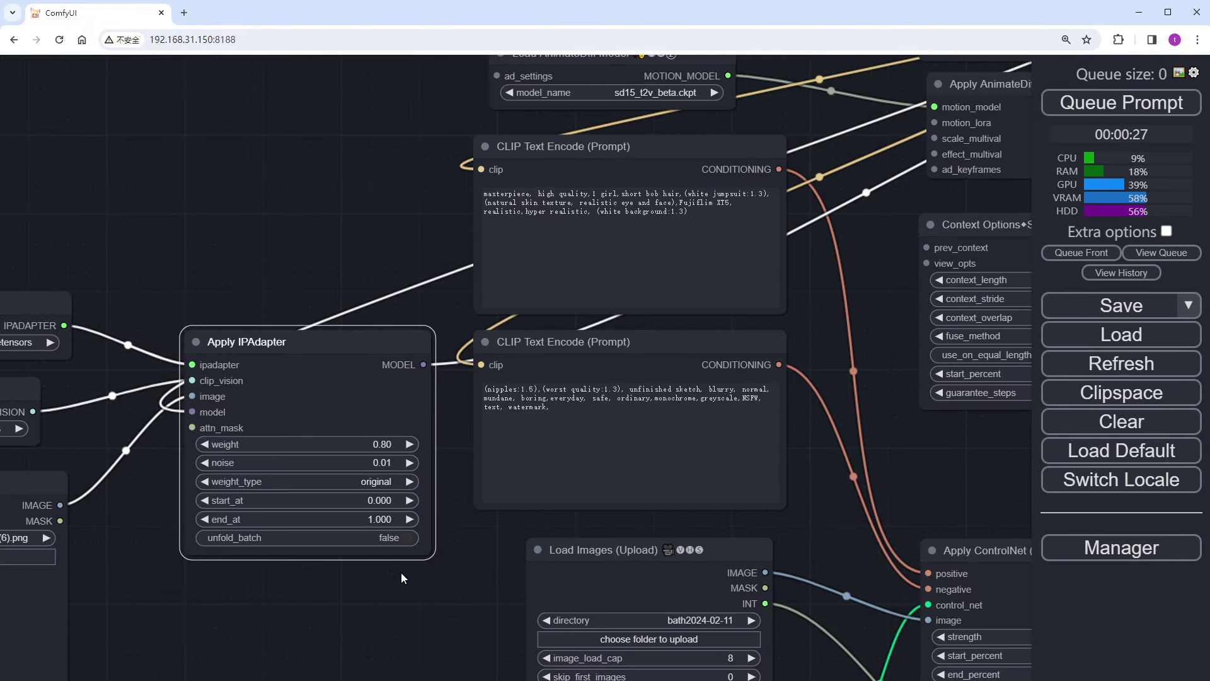
drag(233, 619, 148, 580)
drag(635, 613, 440, 354)
click(440, 355)
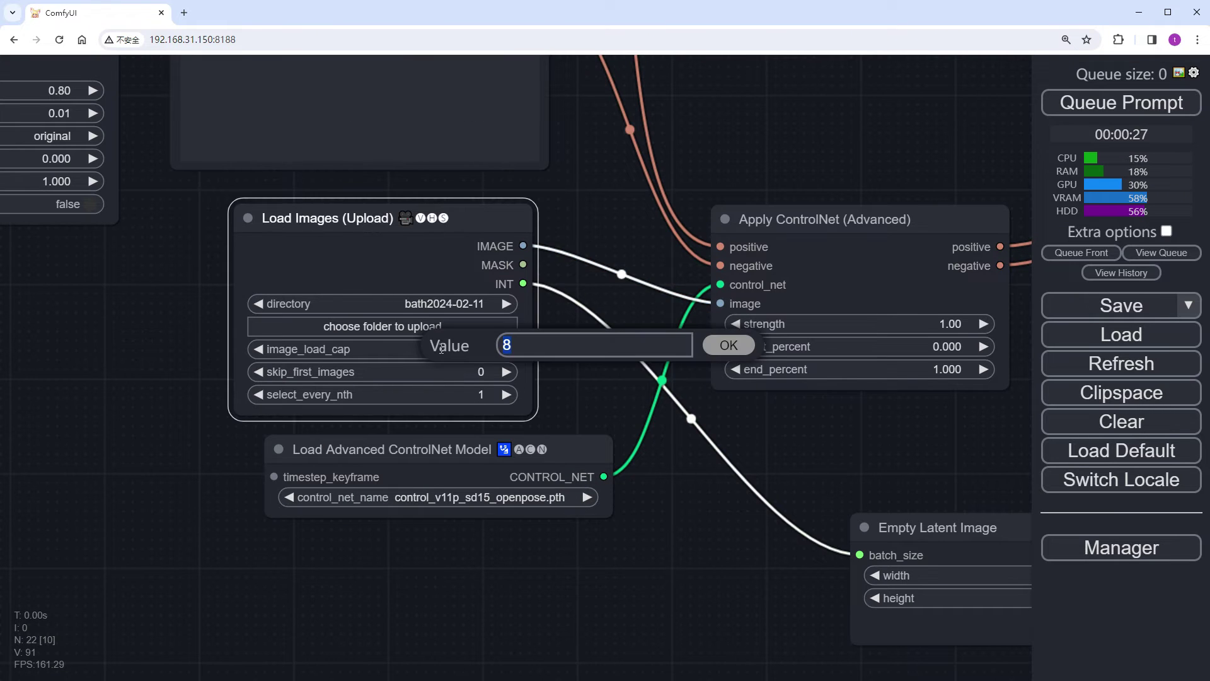
text(80)
key(Return)
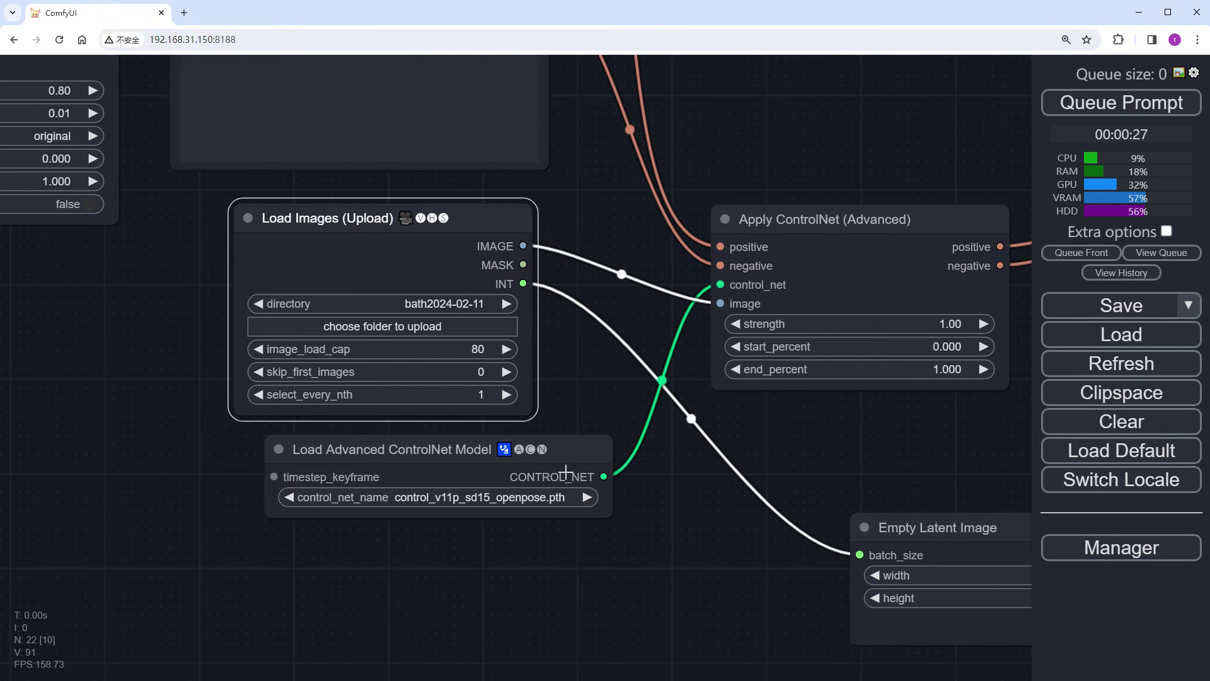
drag(569, 455, 527, 464)
scroll(637, 528, down, 3)
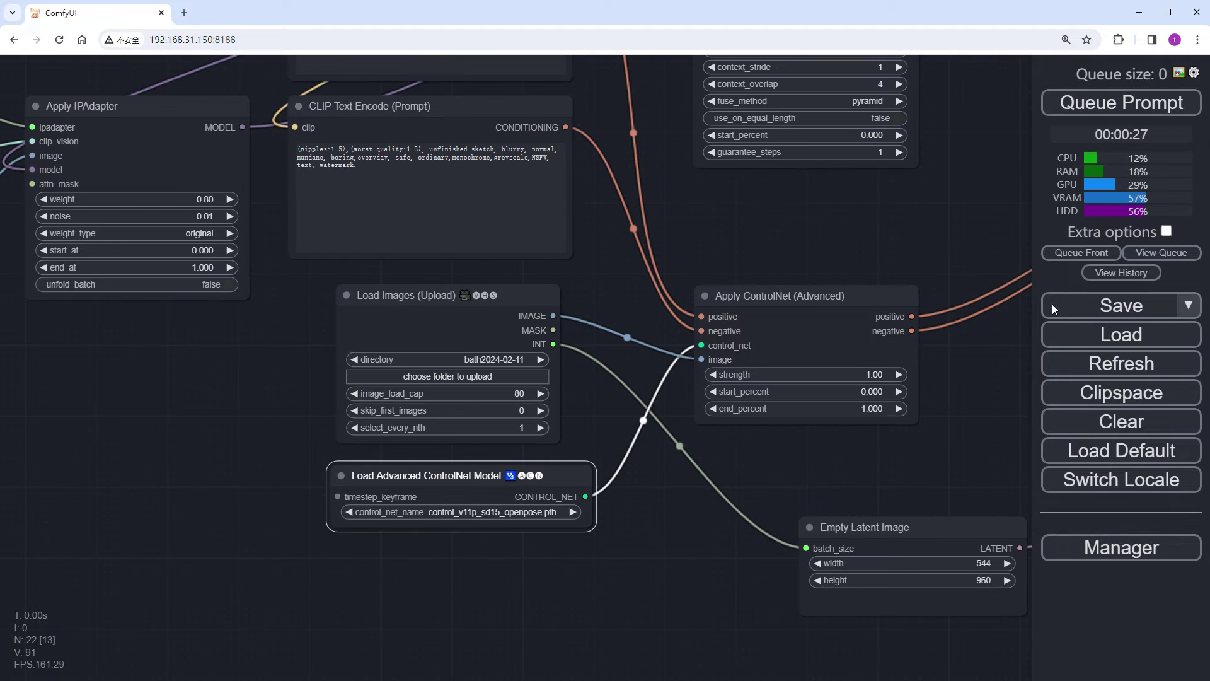
- Rerun the workflow and zoom in to watch the new IPAdapter-styled dance clip in Video Combine
click(1142, 112)
scroll(309, 495, down, 5)
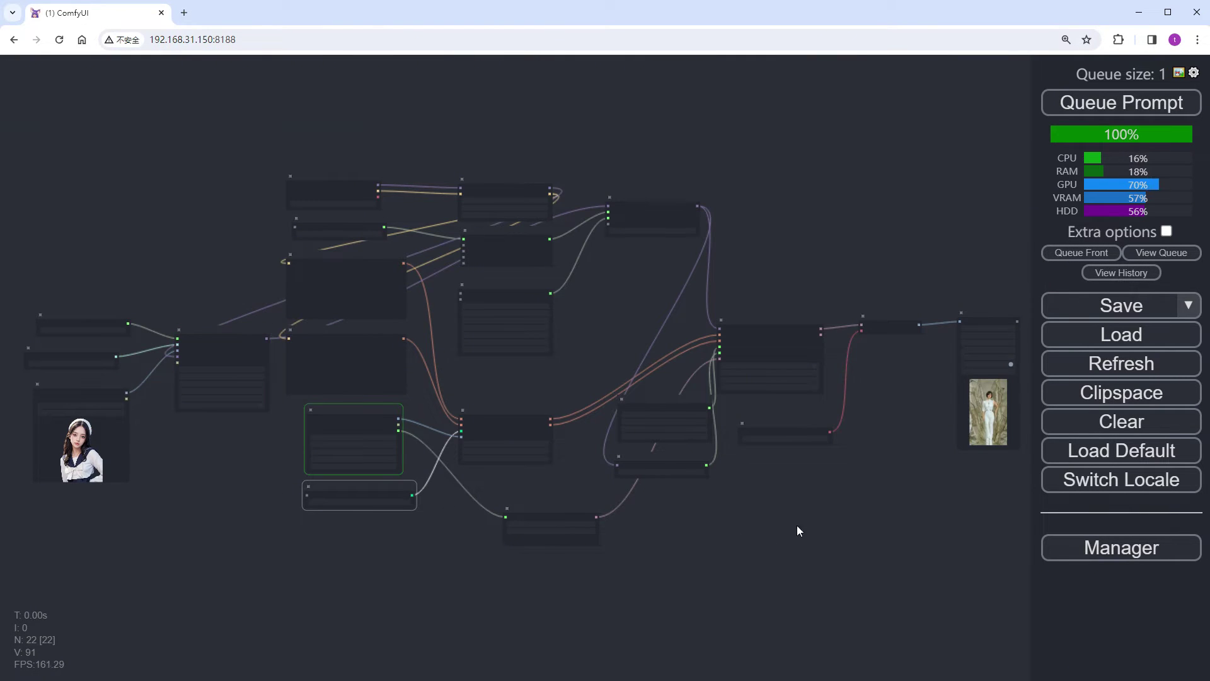
scroll(794, 538, up, 5)
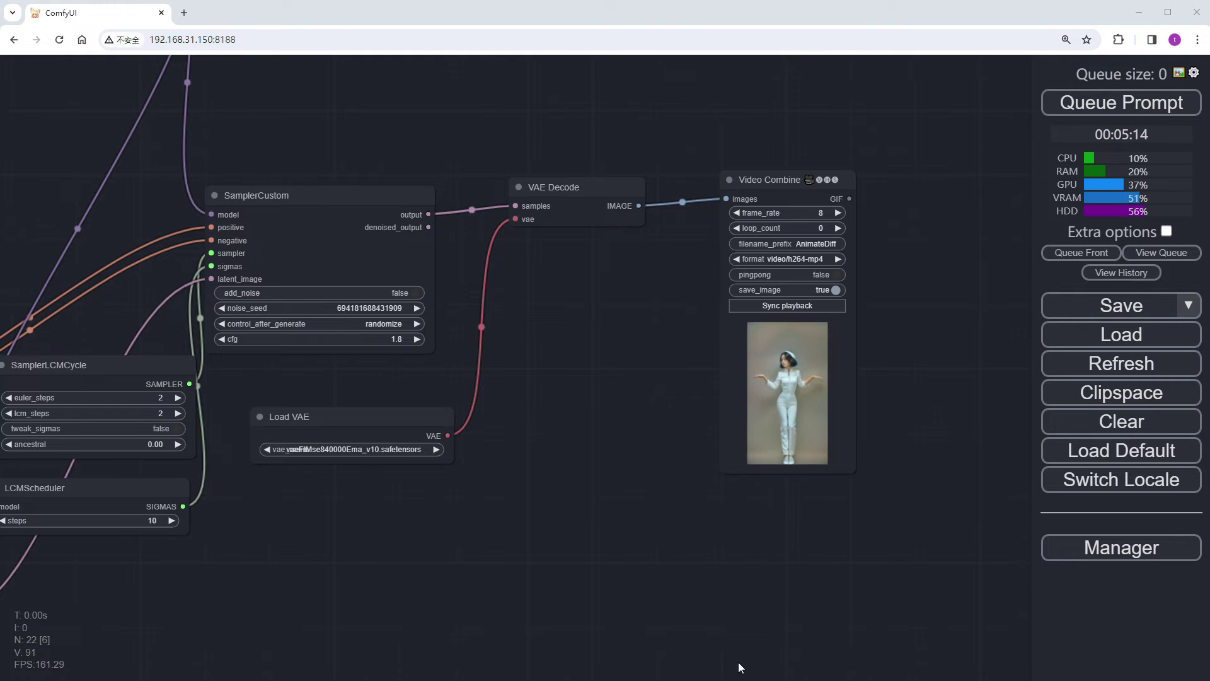
scroll(903, 374, up, 10)
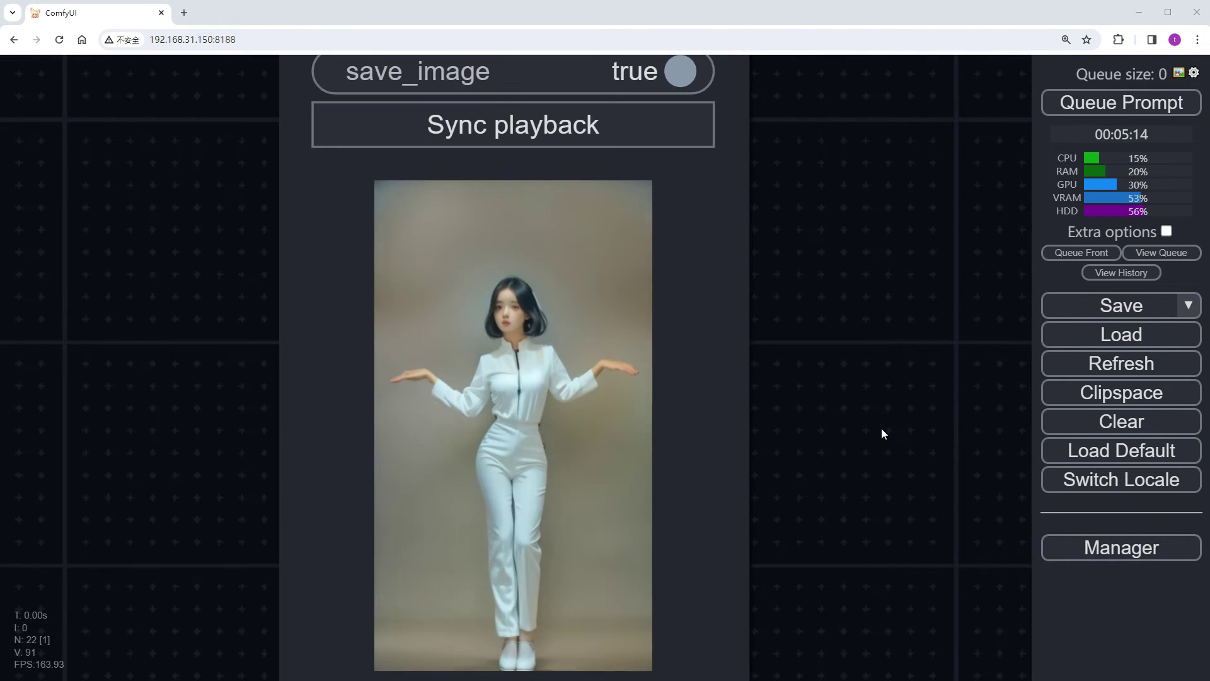
scroll(815, 513, down, 1)
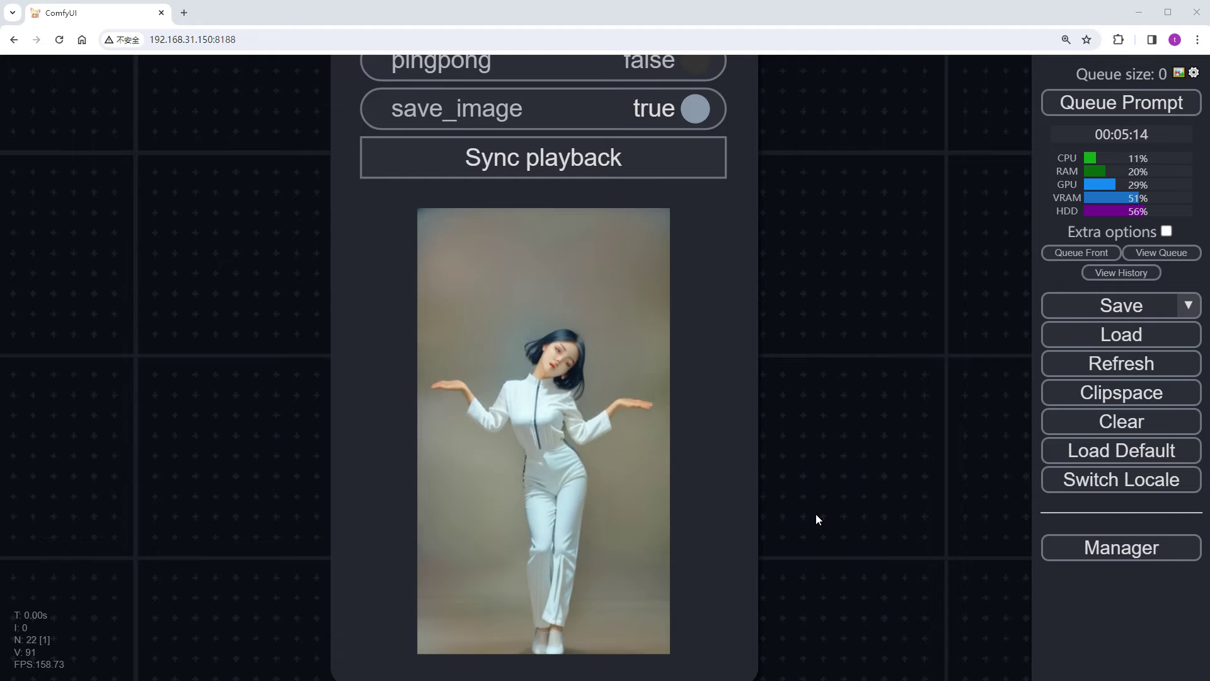
scroll(816, 513, down, 4)
scroll(772, 515, down, 1)
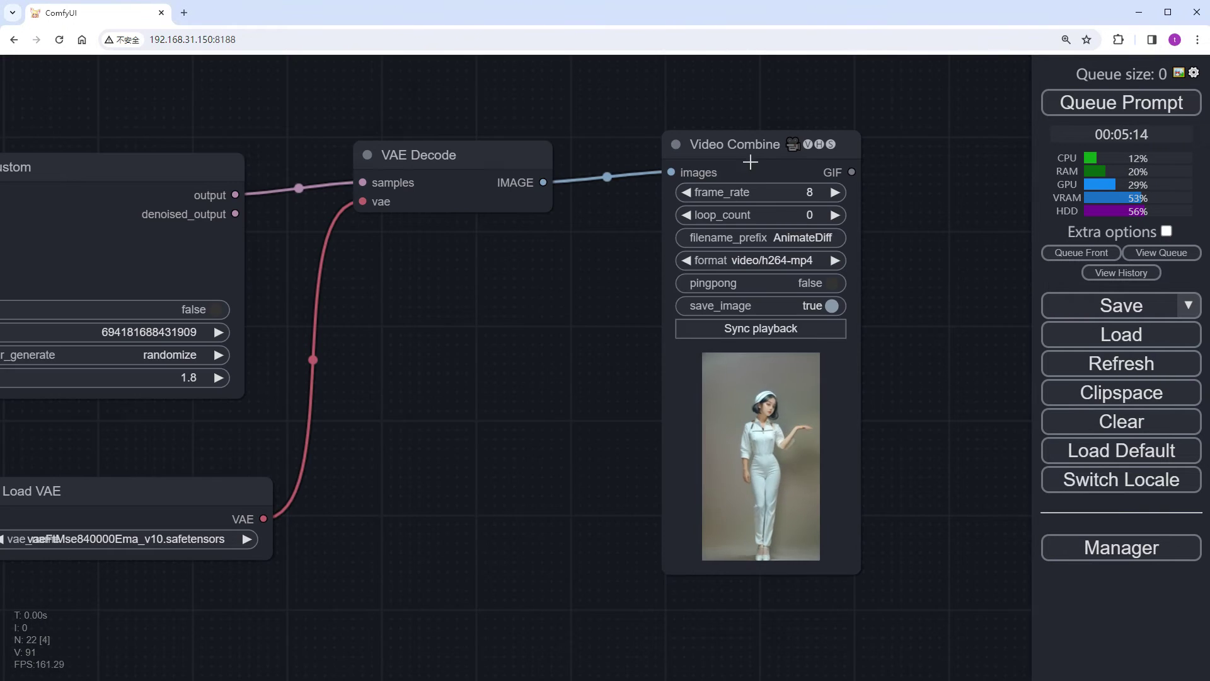
drag(752, 159, 800, 116)
drag(635, 392, 617, 339)
- Add a ReActor Fast Face Swap node with a Load Image source holding the pasted portrait
double_click(527, 465)
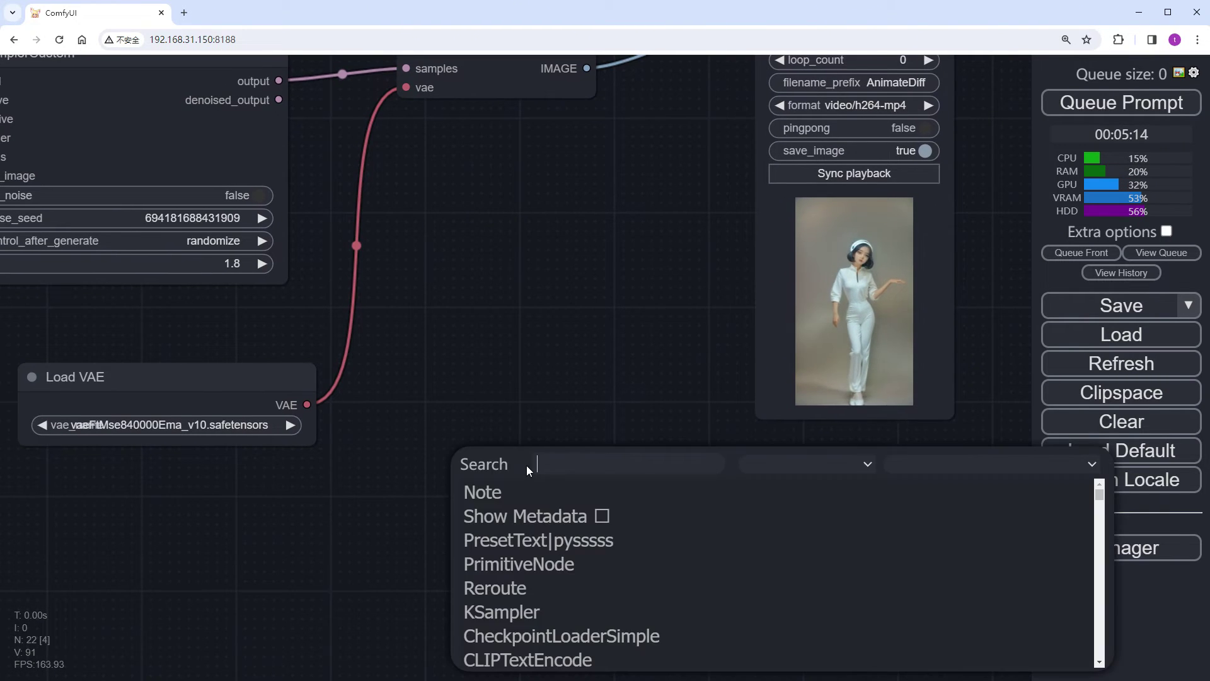
text(reac)
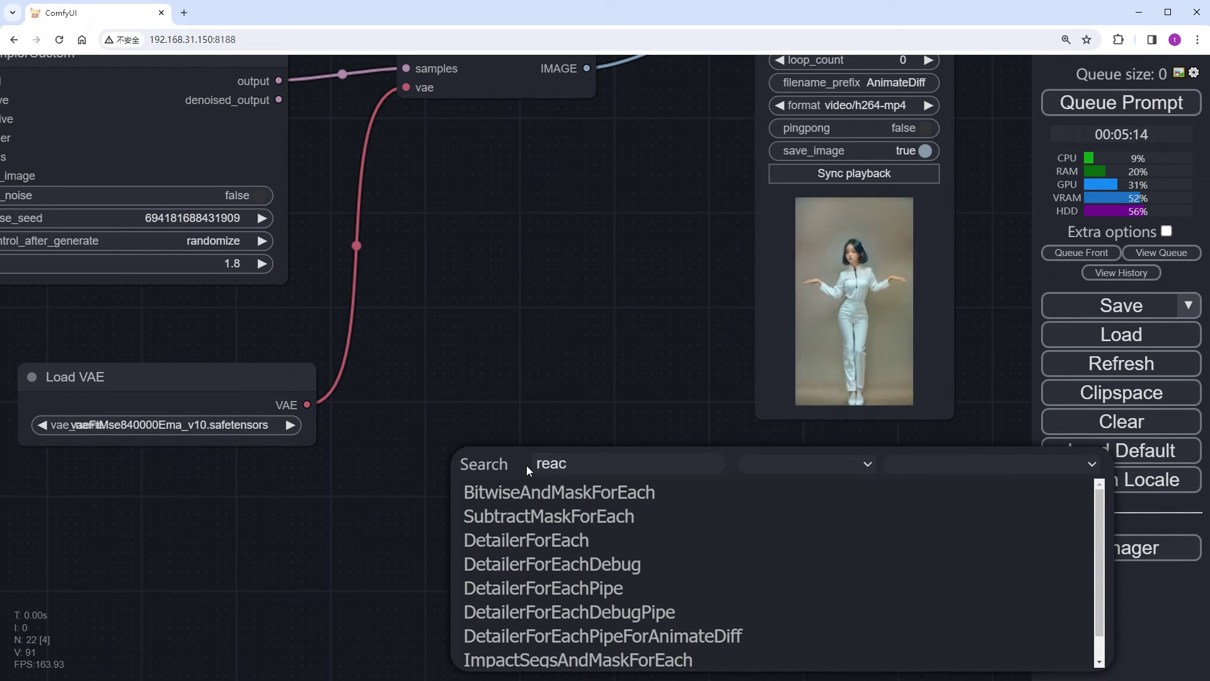
text(t)
click(600, 492)
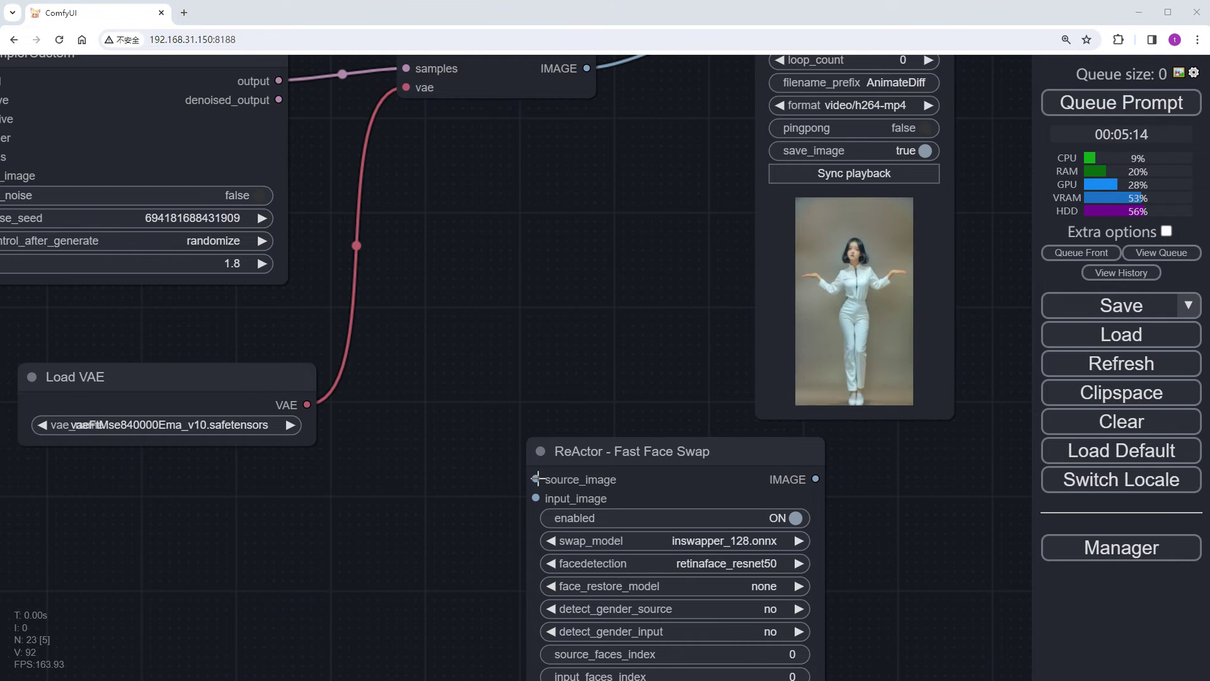
drag(536, 479, 318, 493)
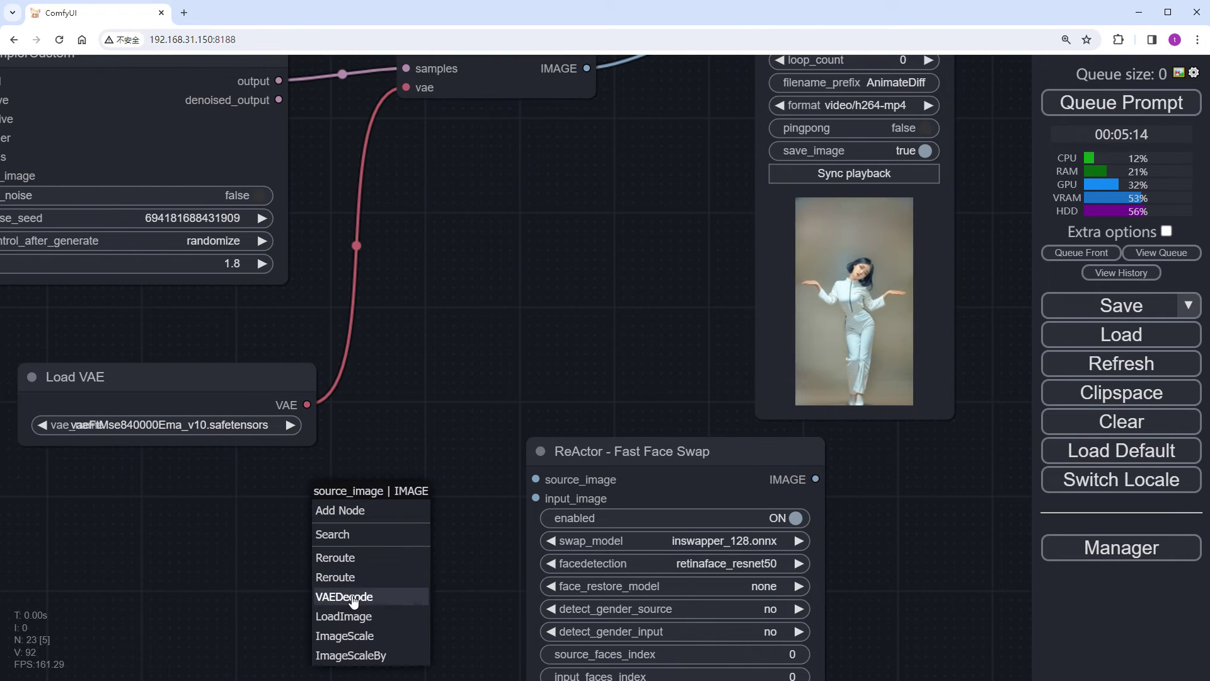
click(346, 617)
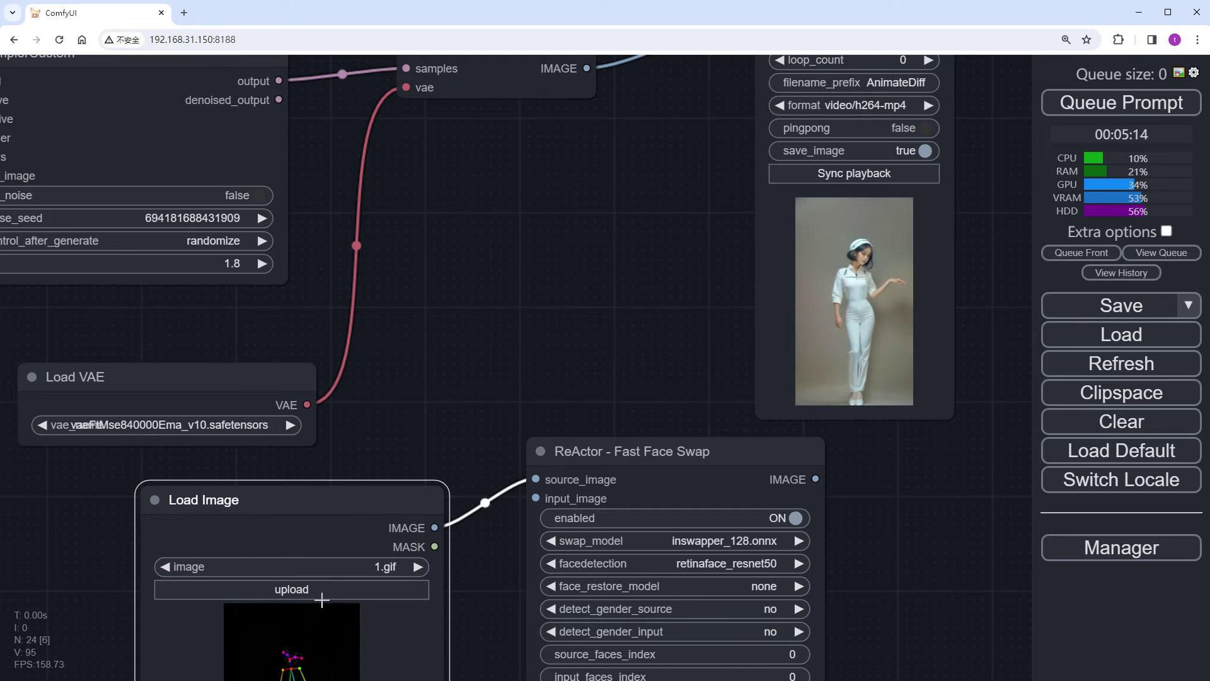
key(ctrl+v)
- Connect the VAE Decode frames to the face swap's input_image
drag(466, 539, 477, 404)
drag(924, 467, 762, 503)
scroll(706, 470, down, 4)
drag(550, 215, 561, 240)
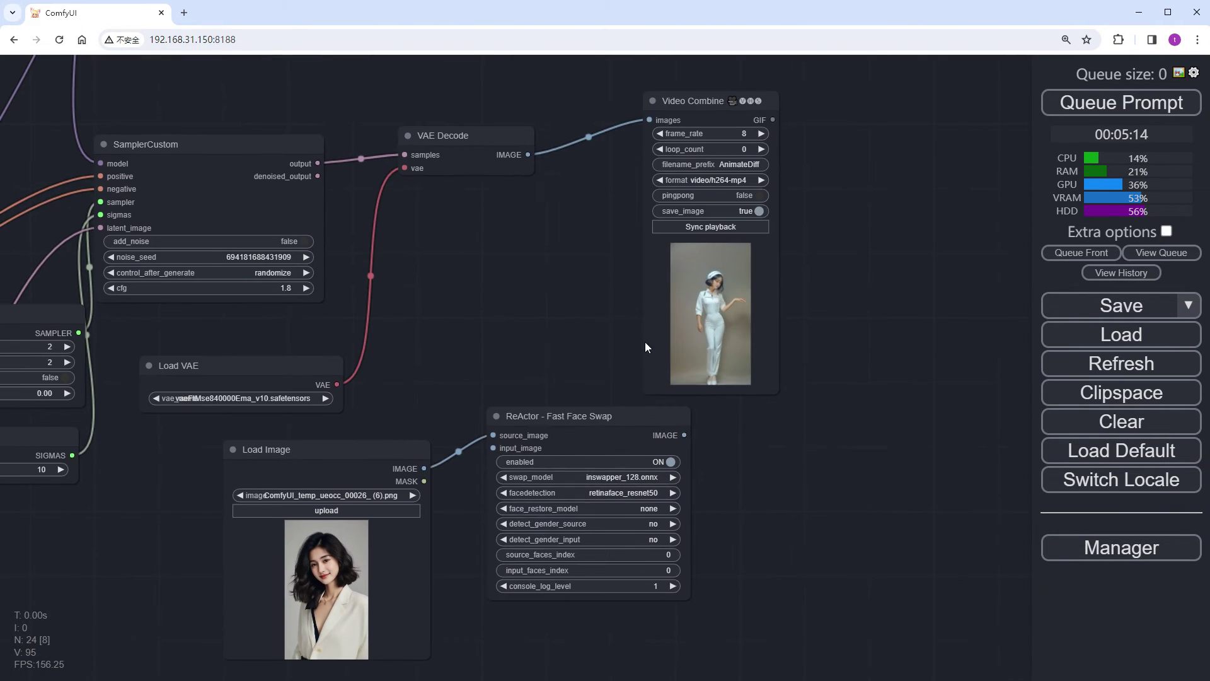
drag(493, 448, 493, 448)
- Send the face swap's IMAGE output to a new Video Combine set to video/h264-mp4
drag(688, 435, 777, 430)
click(796, 443)
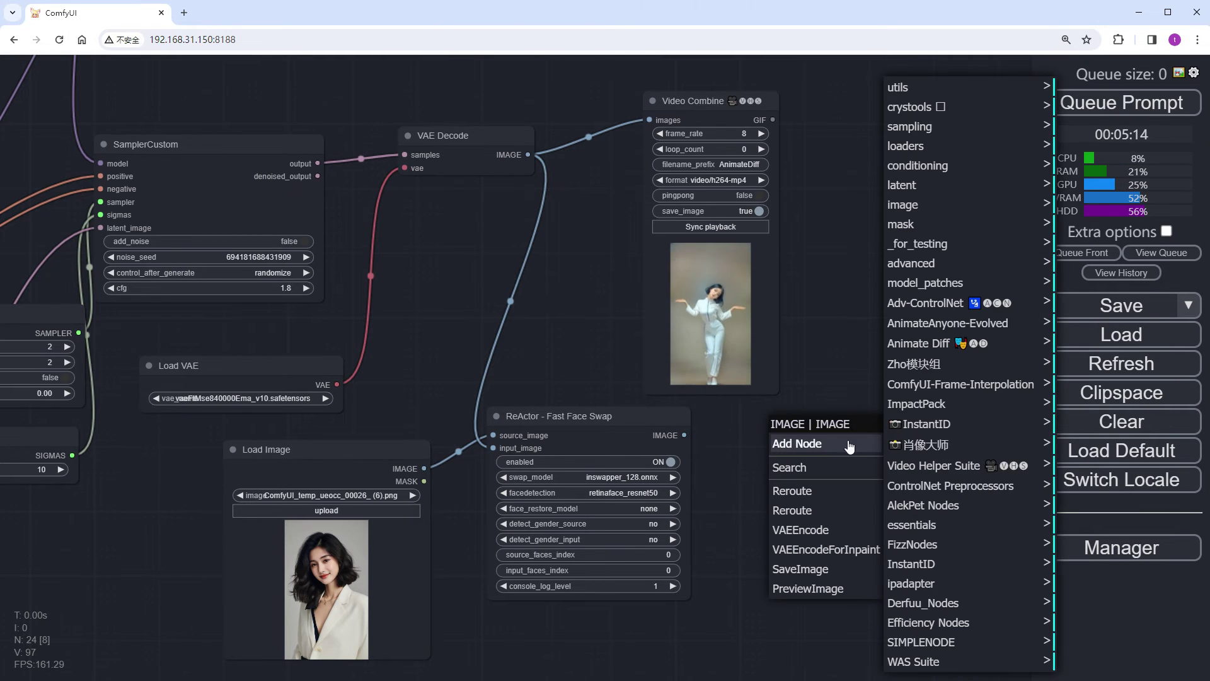
click(946, 467)
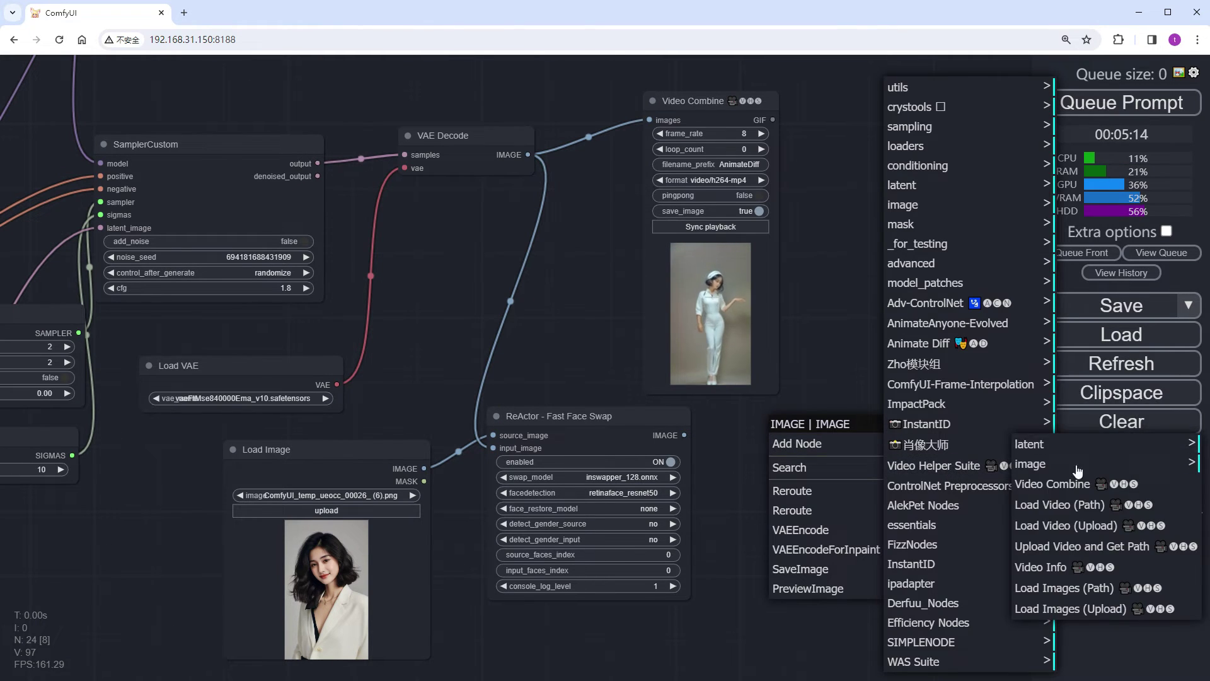
click(1040, 427)
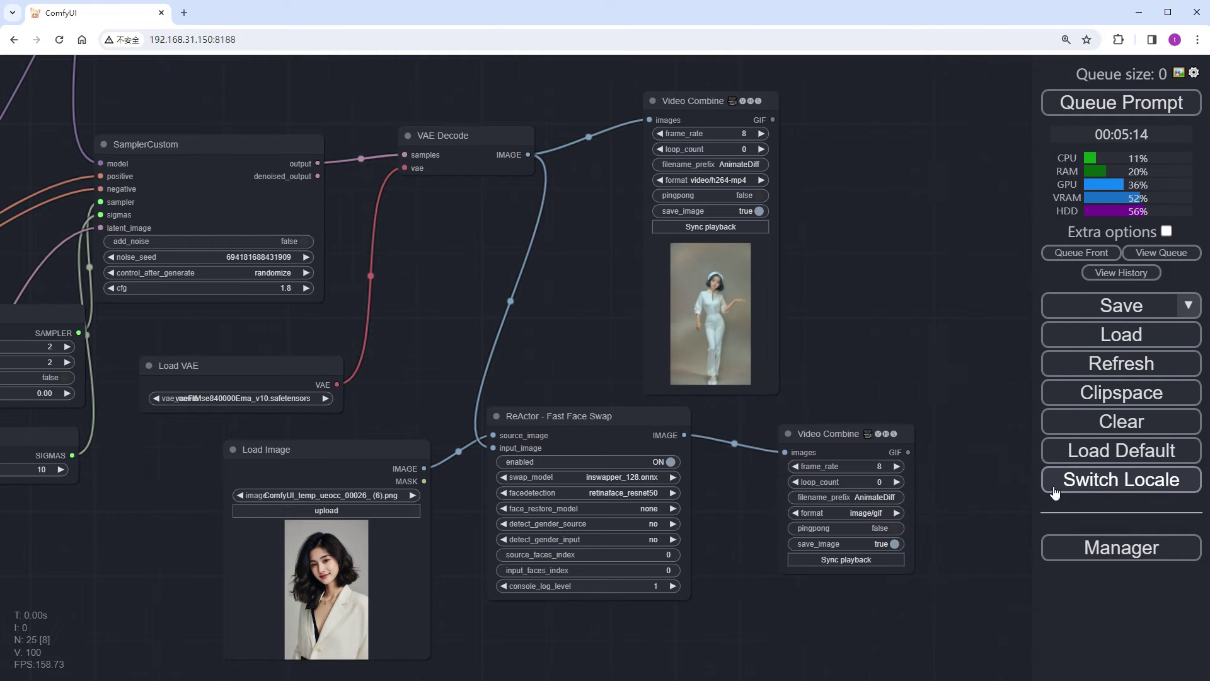
click(864, 513)
click(942, 578)
scroll(918, 547, up, 5)
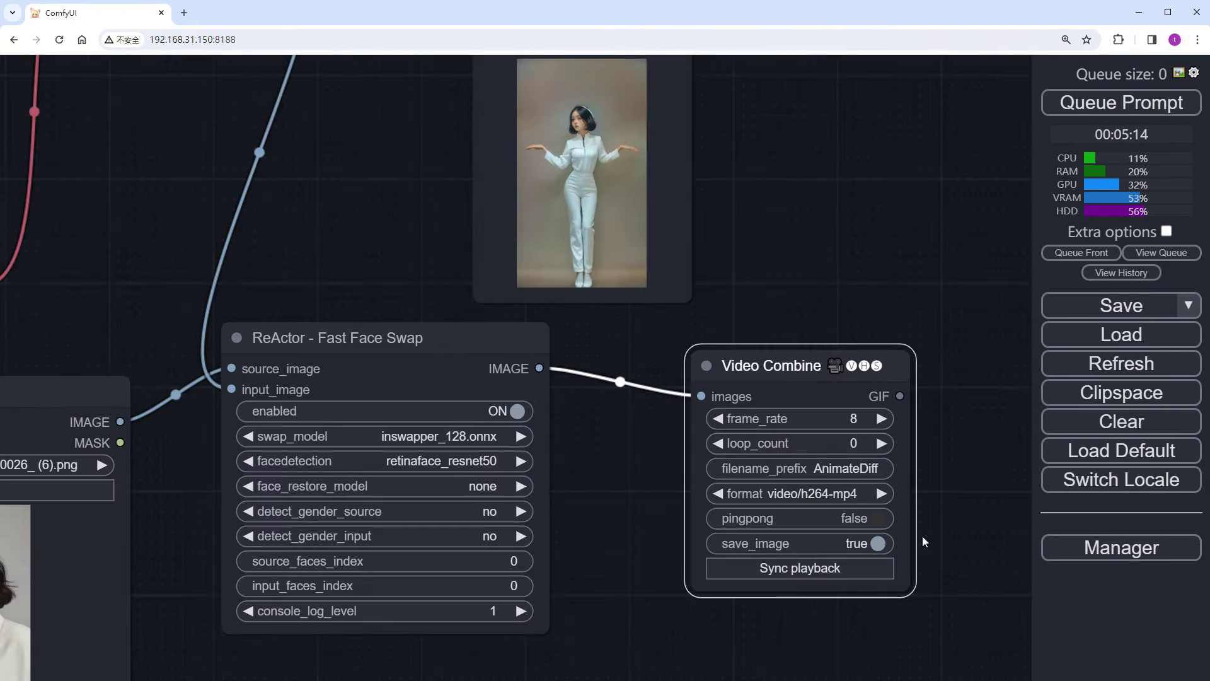
- Set frame_rate to 24 on both Video Combine nodes and queue the workflow again
drag(865, 225, 855, 435)
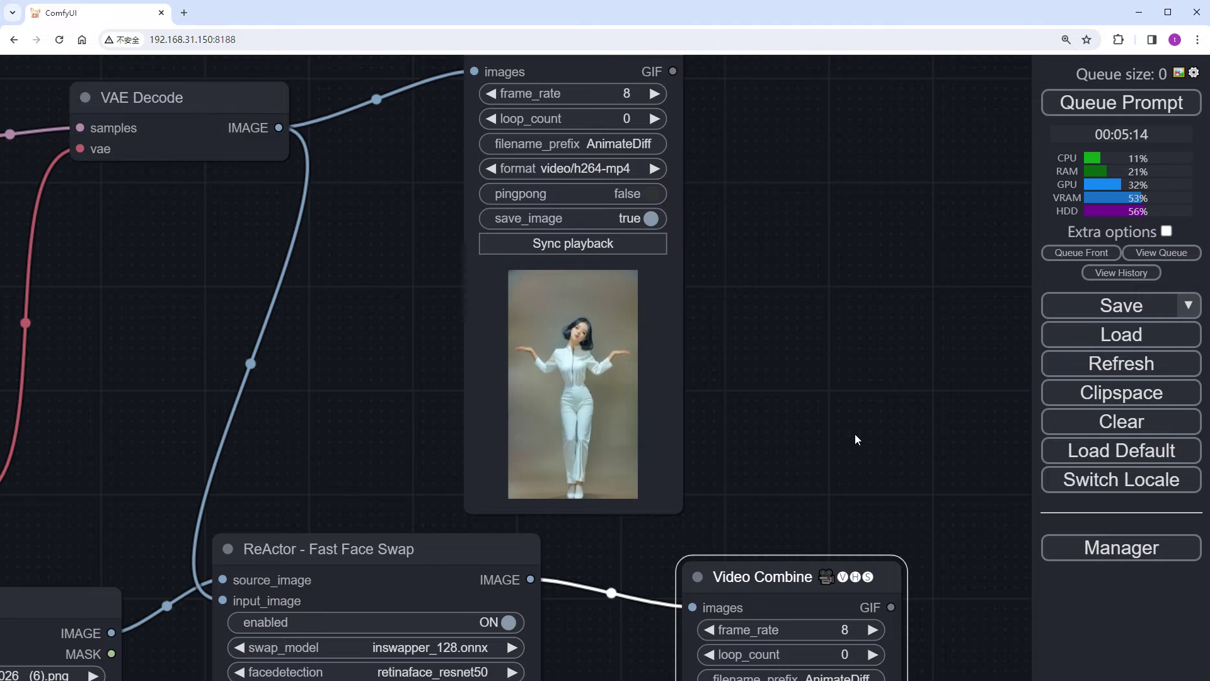
click(616, 93)
click(617, 92)
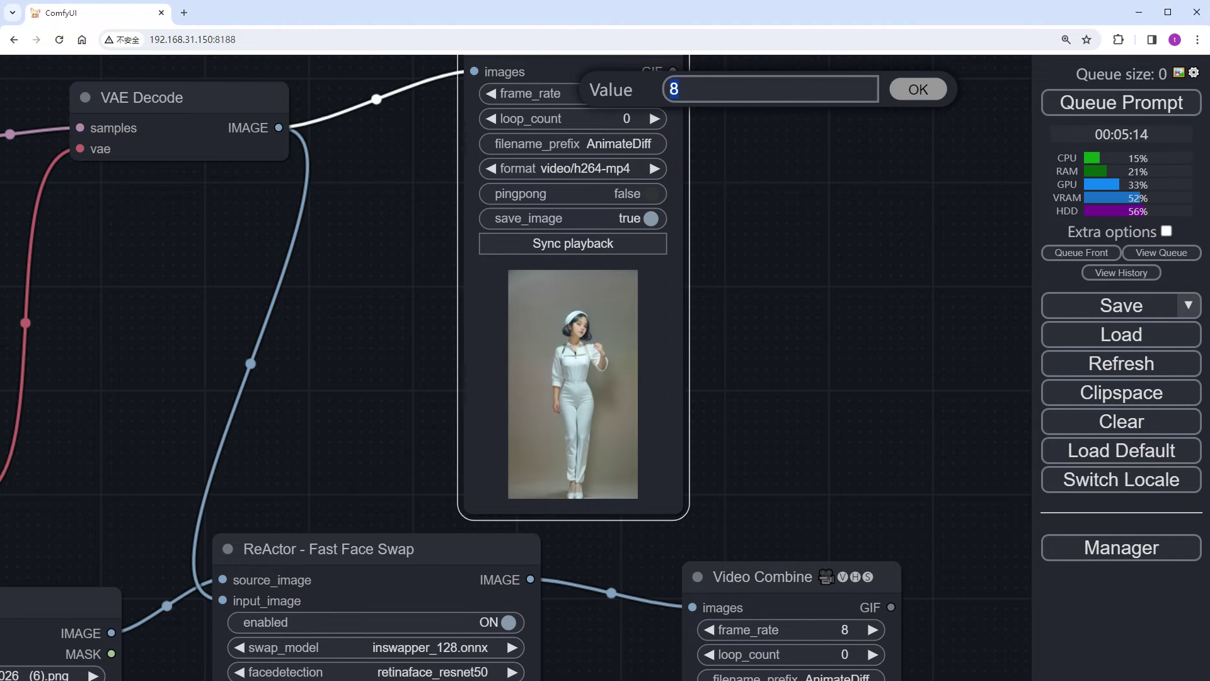
text(24)
key(Return)
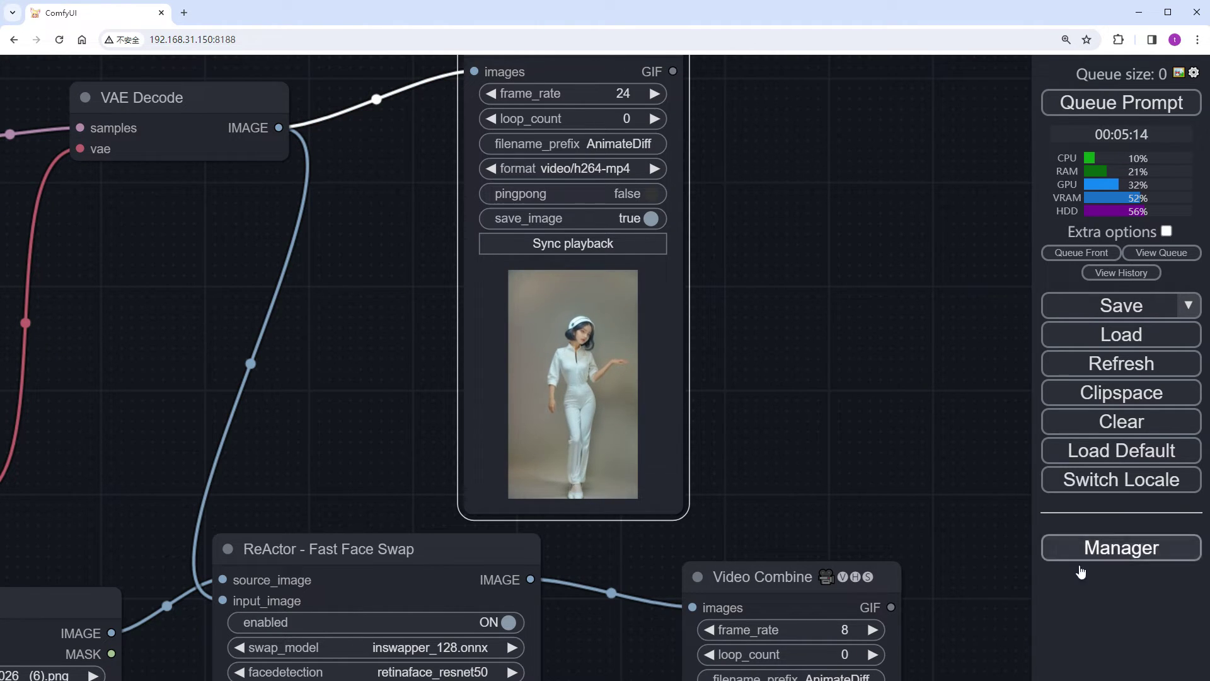
click(840, 629)
text(24)
key(Return)
scroll(844, 252, down, 3)
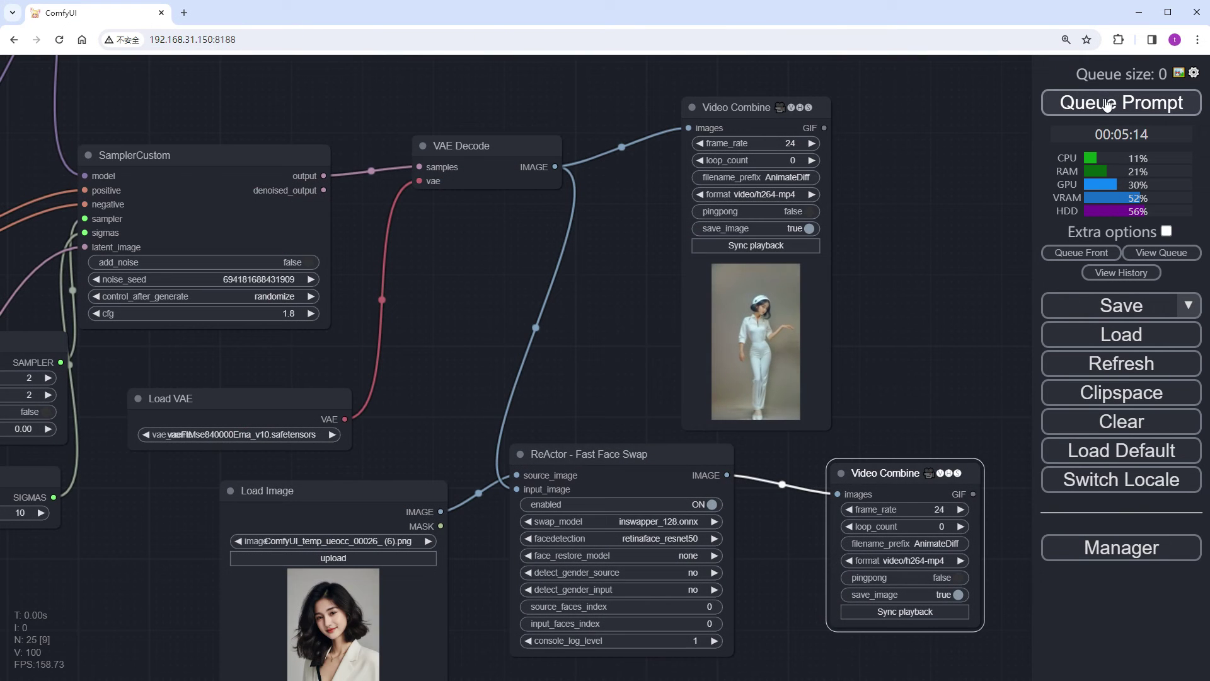
click(1108, 104)
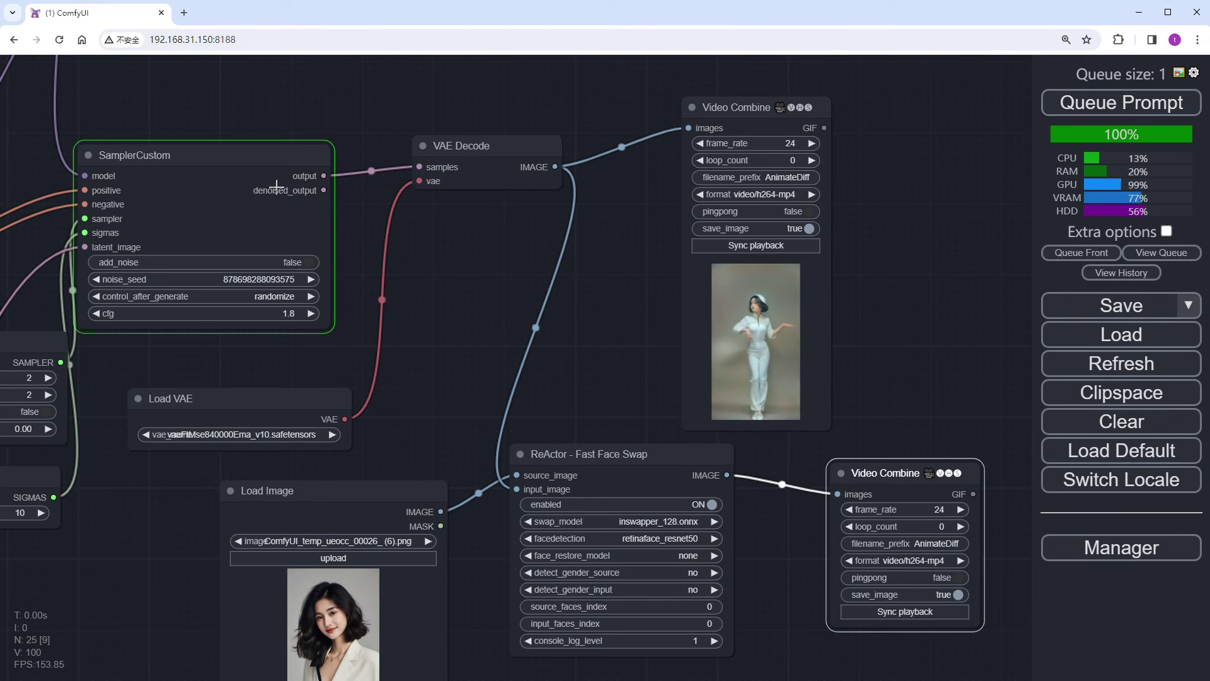
scroll(974, 507, up, 4)
drag(974, 507, 920, 483)
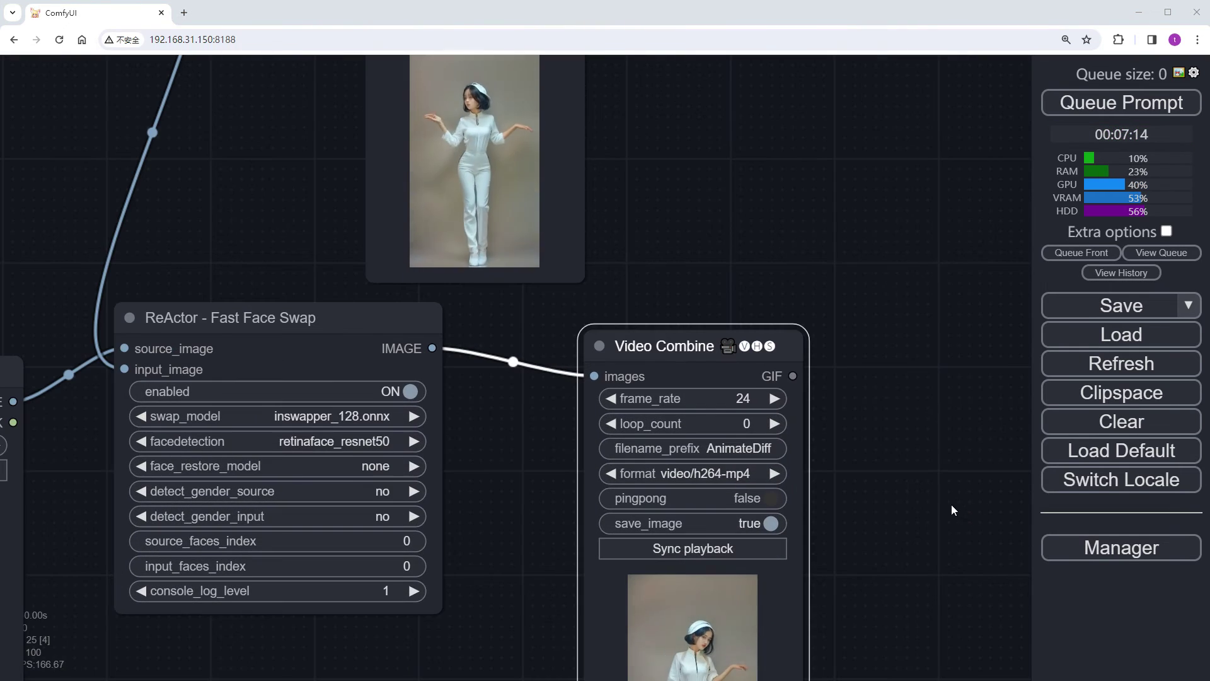
drag(667, 356, 668, 72)
scroll(813, 429, up, 8)
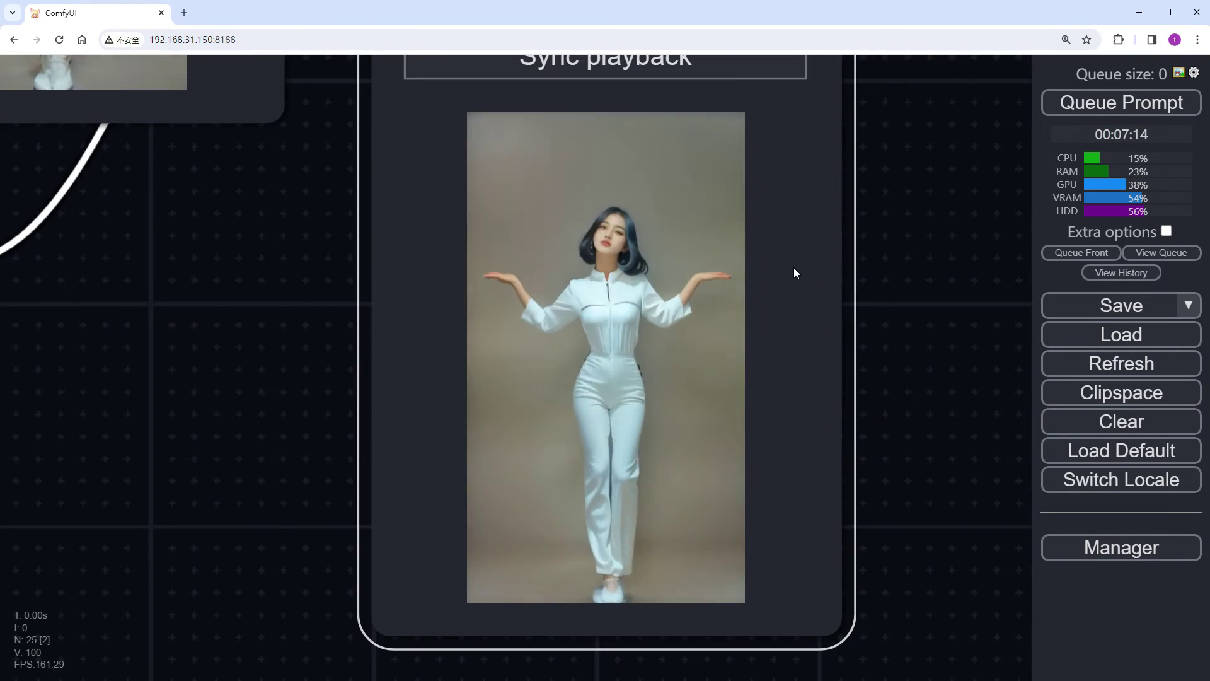
scroll(296, 347, up, 2)
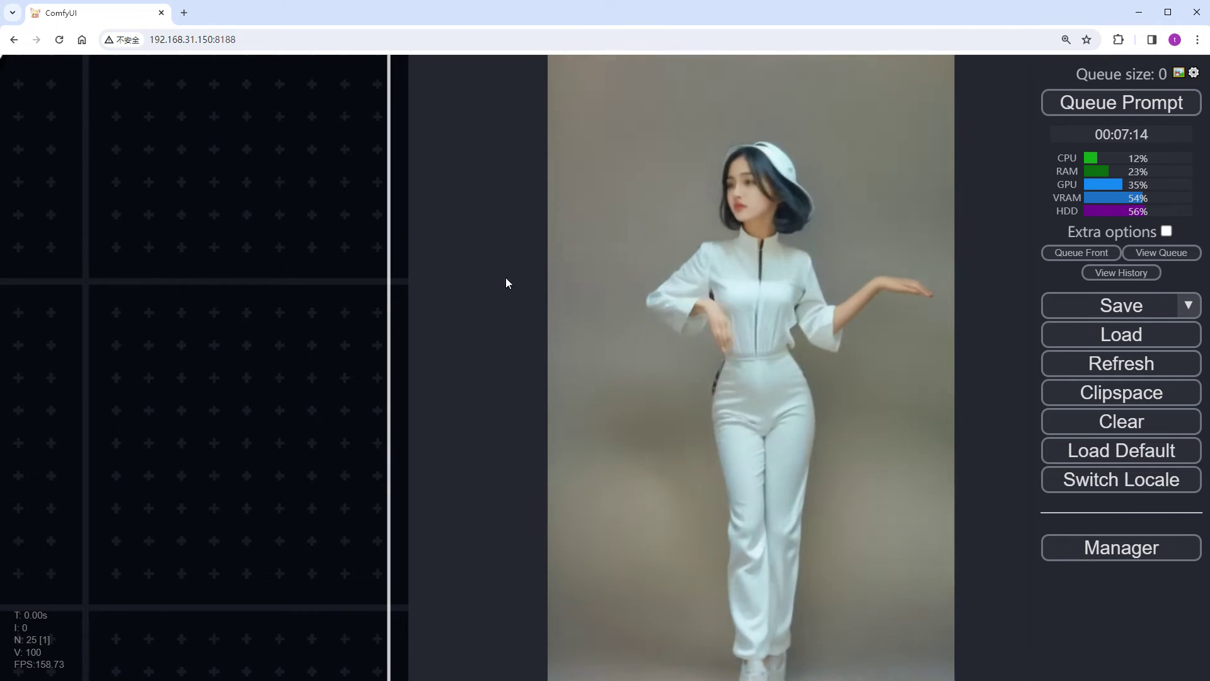
scroll(355, 275, down, 3)
drag(335, 305, 379, 662)
drag(540, 209, 530, 296)
drag(593, 630, 542, 261)
drag(739, 372, 766, 444)
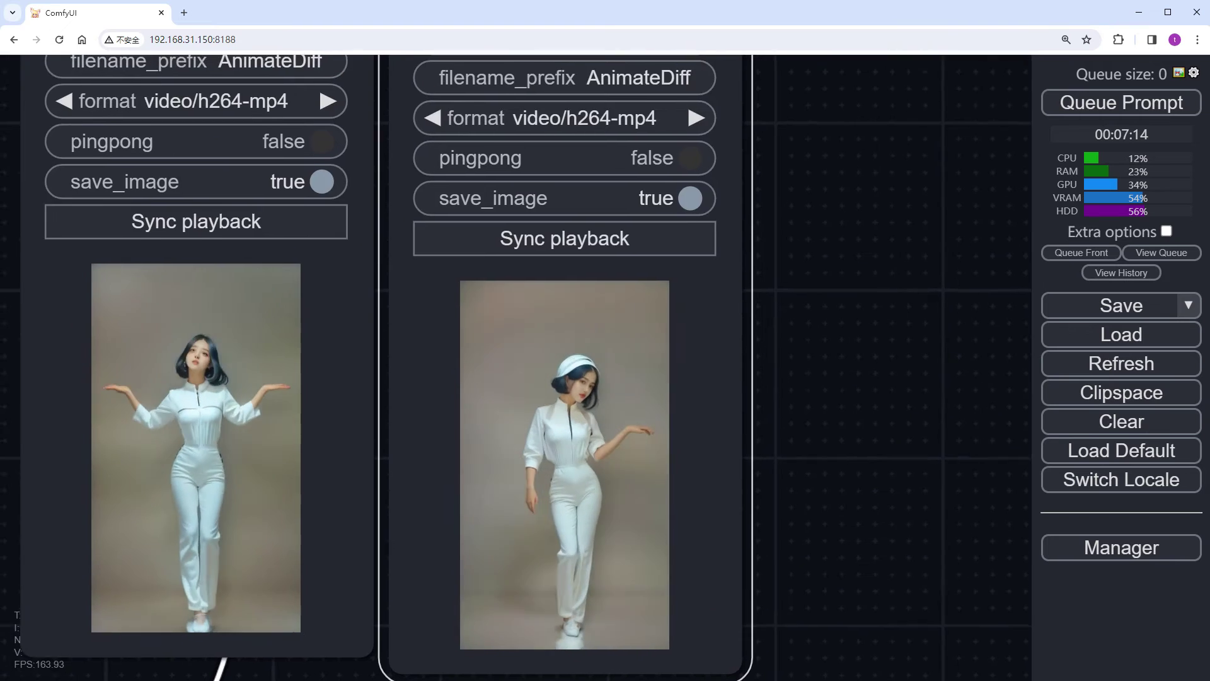
scroll(765, 444, up, 4)
drag(826, 381, 1056, 378)
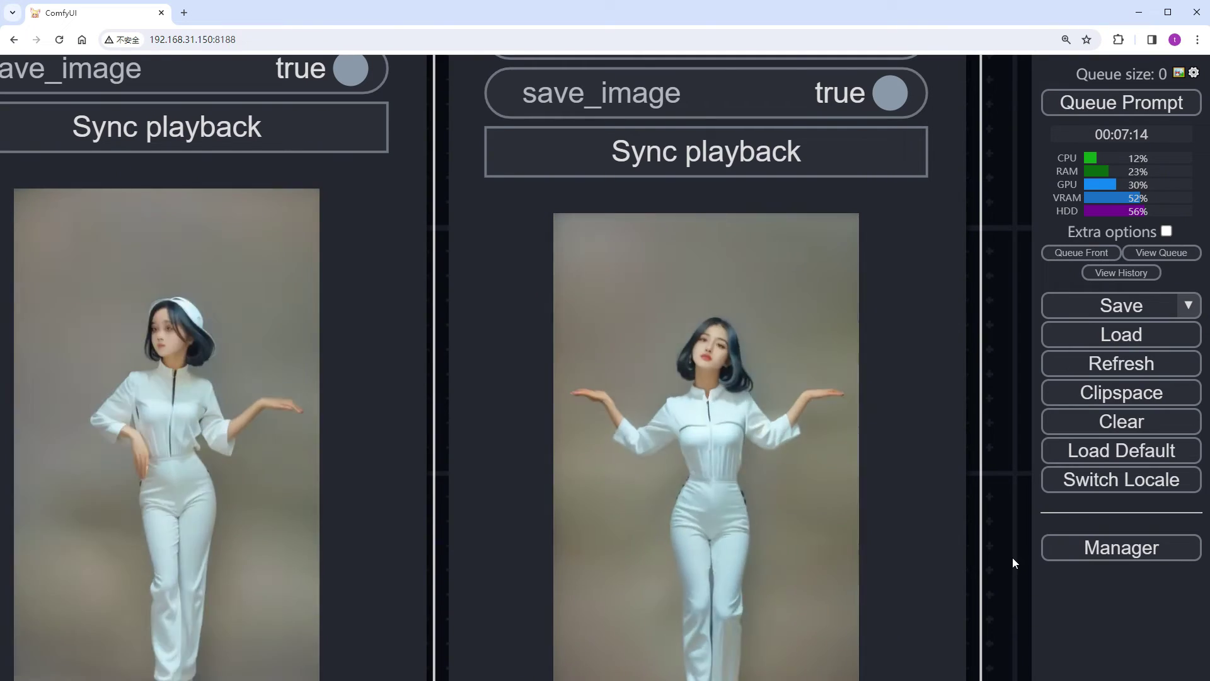
scroll(1012, 557, down, 5)
scroll(1013, 558, down, 5)
drag(612, 557, 634, 387)
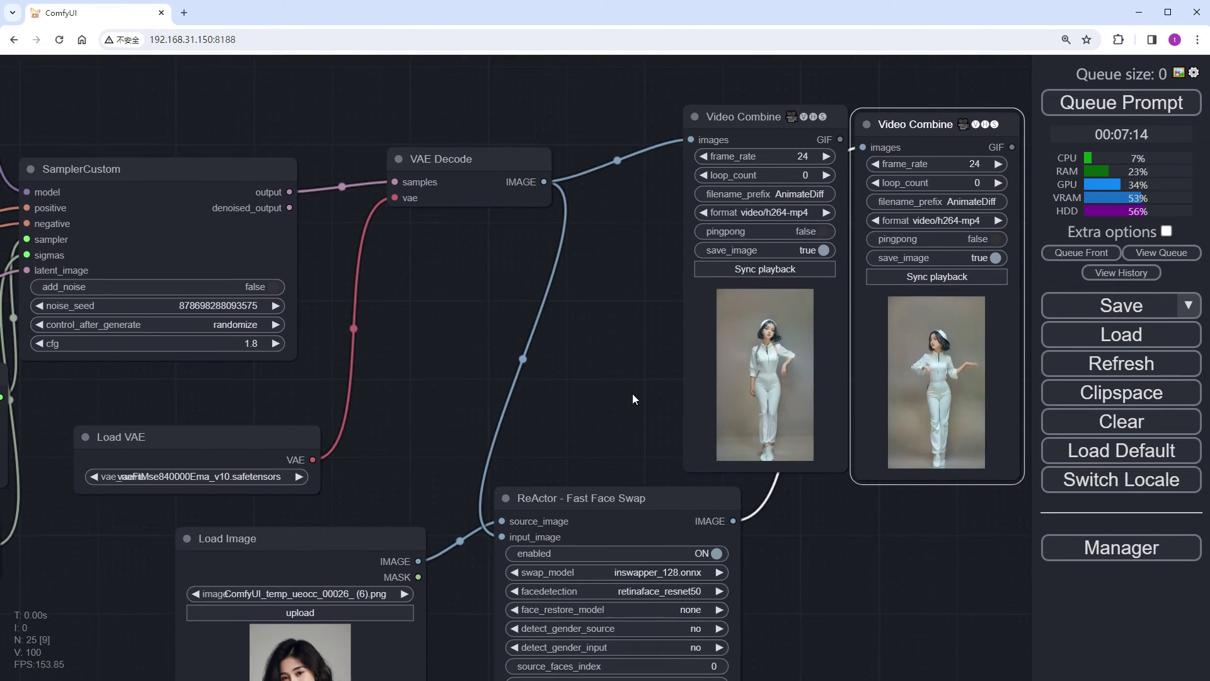
drag(931, 123, 845, 526)
drag(51, 664, 663, 536)
scroll(434, 572, down, 2)
- Mute the IPAdapter, CLIP Vision and reference image nodes with Ctrl+M
scroll(480, 543, down, 3)
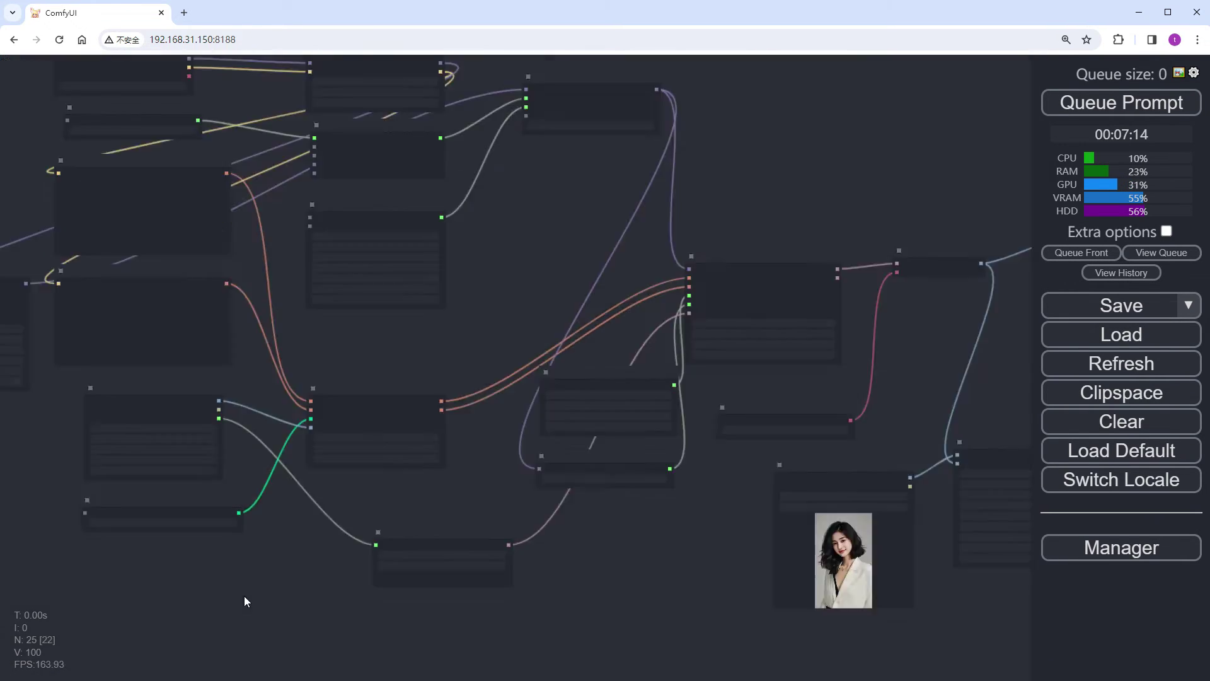
drag(244, 599, 655, 639)
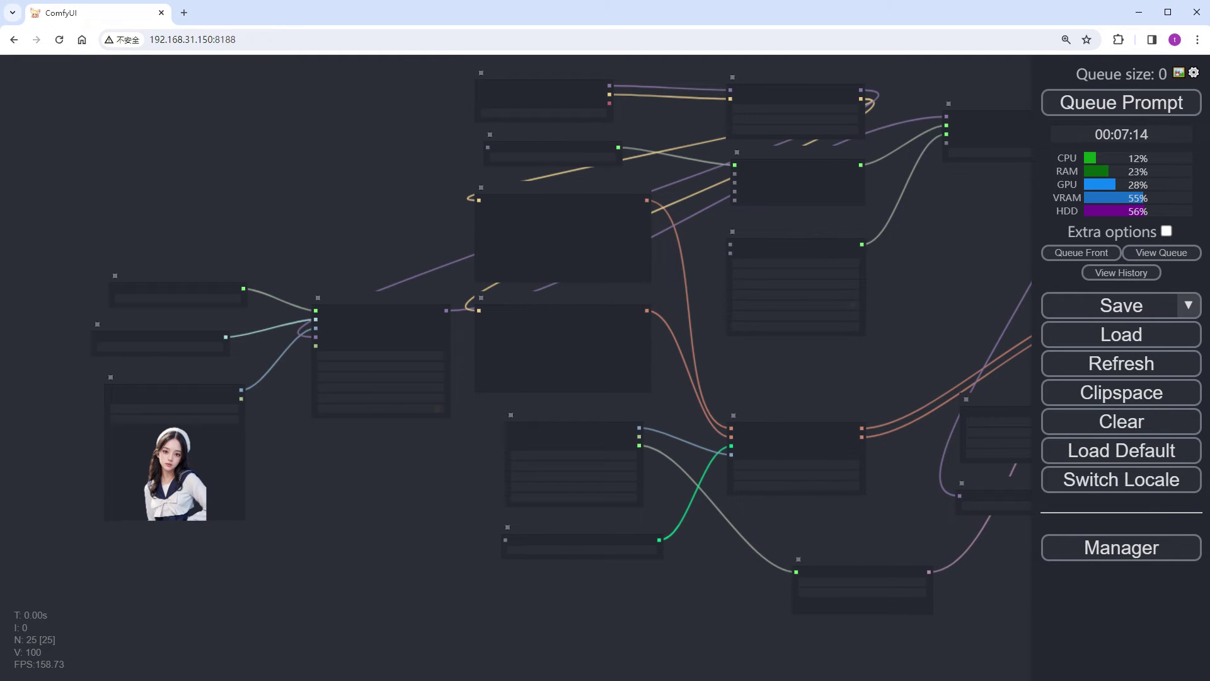
drag(263, 608, 303, 629)
scroll(338, 579, up, 5)
drag(162, 184, 106, 112)
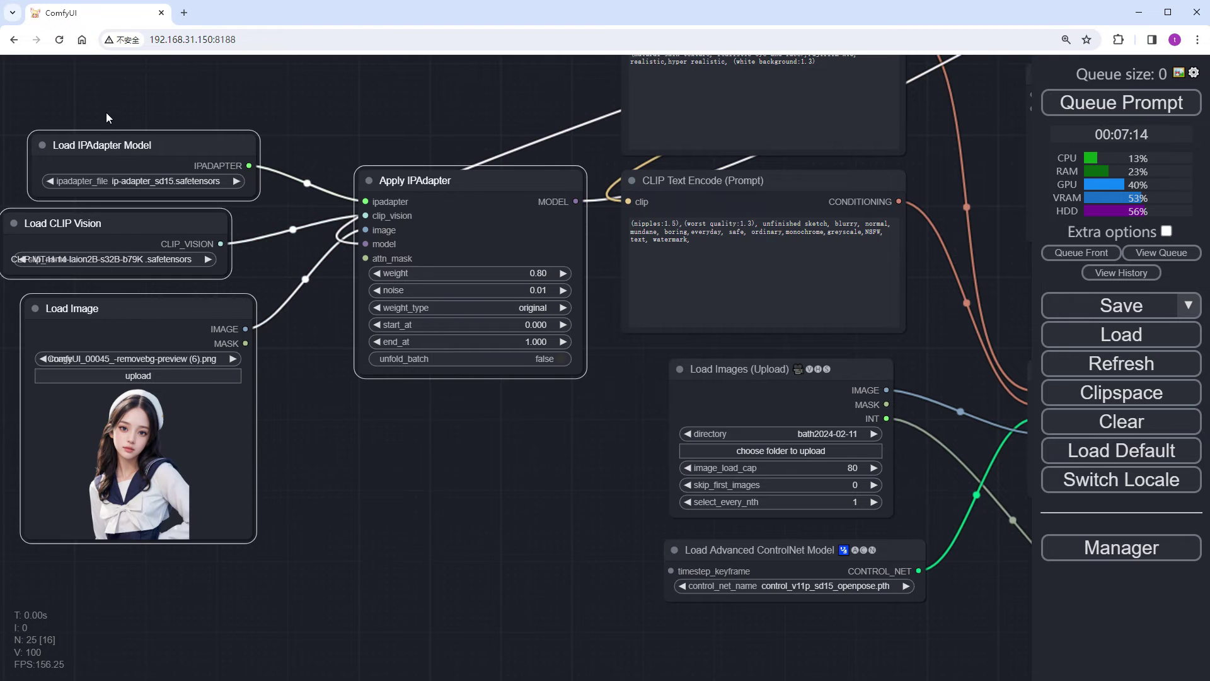
key(ctrl+m)
- Mute the face-swap Load Image, ReActor and Video Combine nodes with Ctrl+M
scroll(449, 422, down, 5)
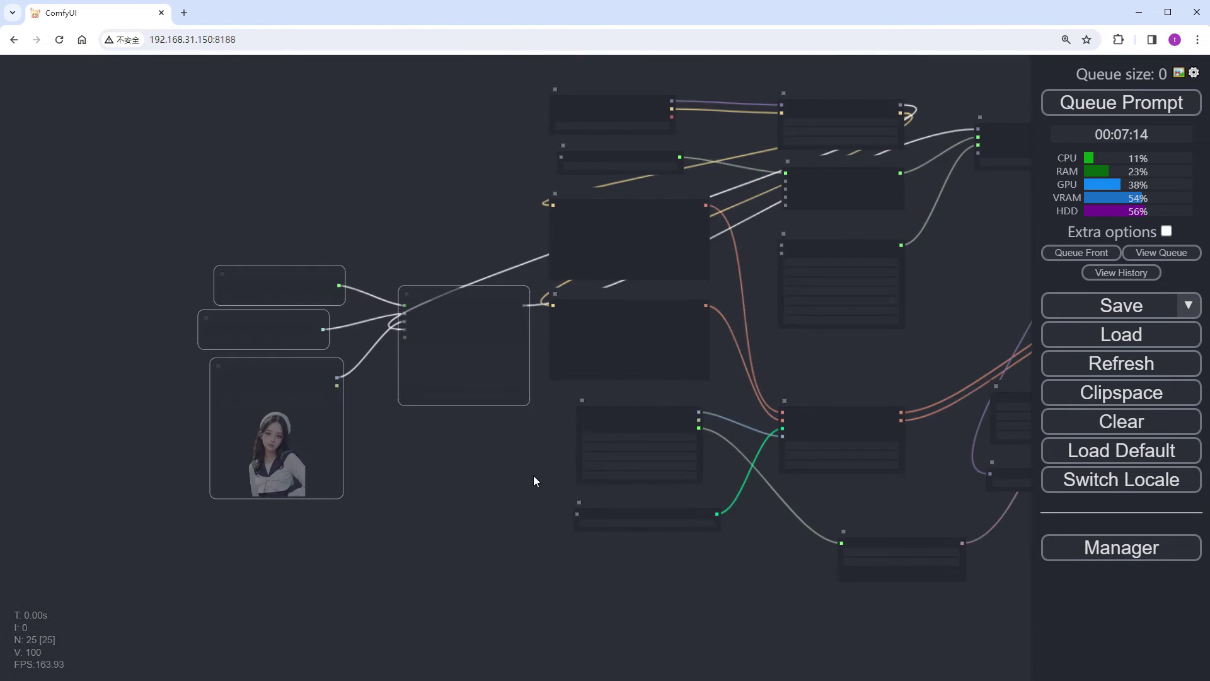
drag(534, 484, 515, 413)
scroll(284, 561, up, 2)
scroll(692, 523, up, 3)
drag(812, 590, 277, 270)
key(ctrl+m)
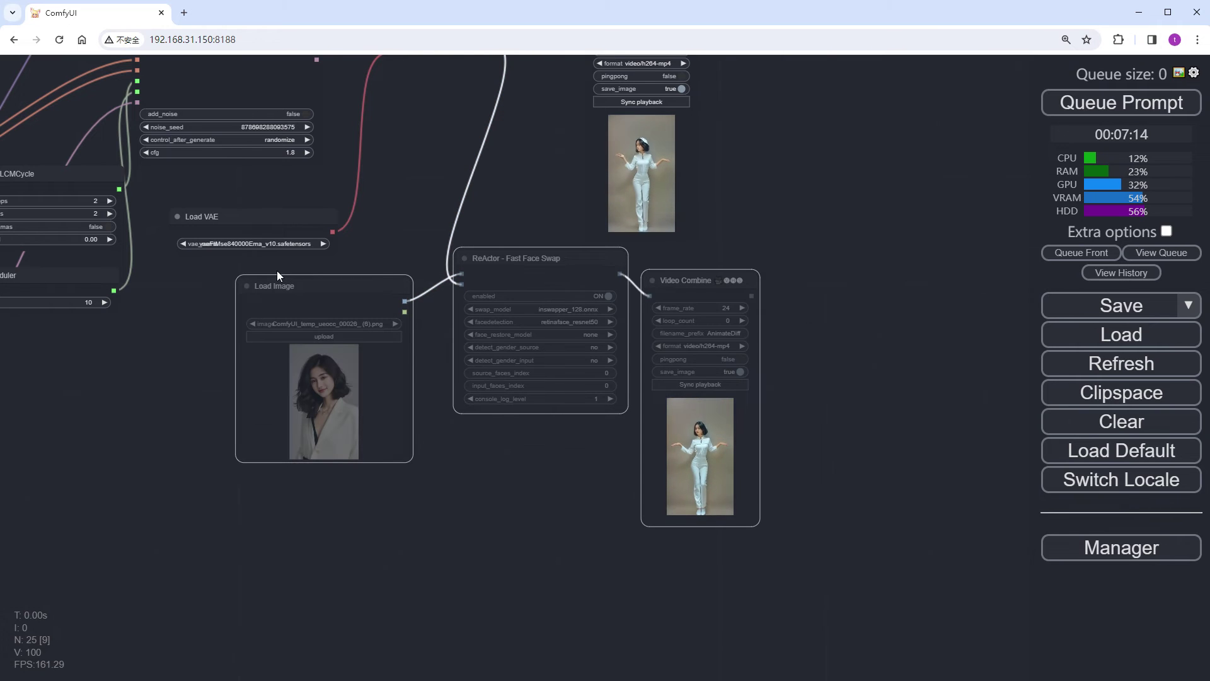
drag(185, 350, 841, 619)
drag(445, 399, 492, 389)
scroll(492, 389, up, 5)
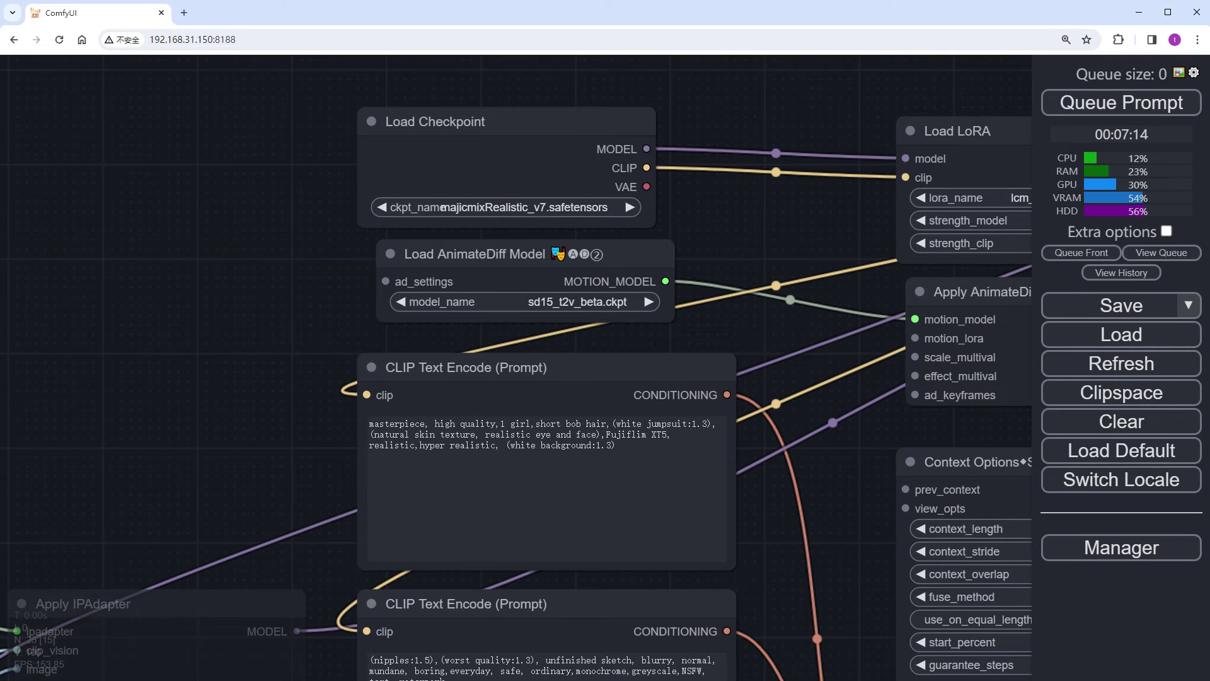
- Replace the girl description in the positive prompt with 'Anthropomorphic cat,'
scroll(792, 544, up, 3)
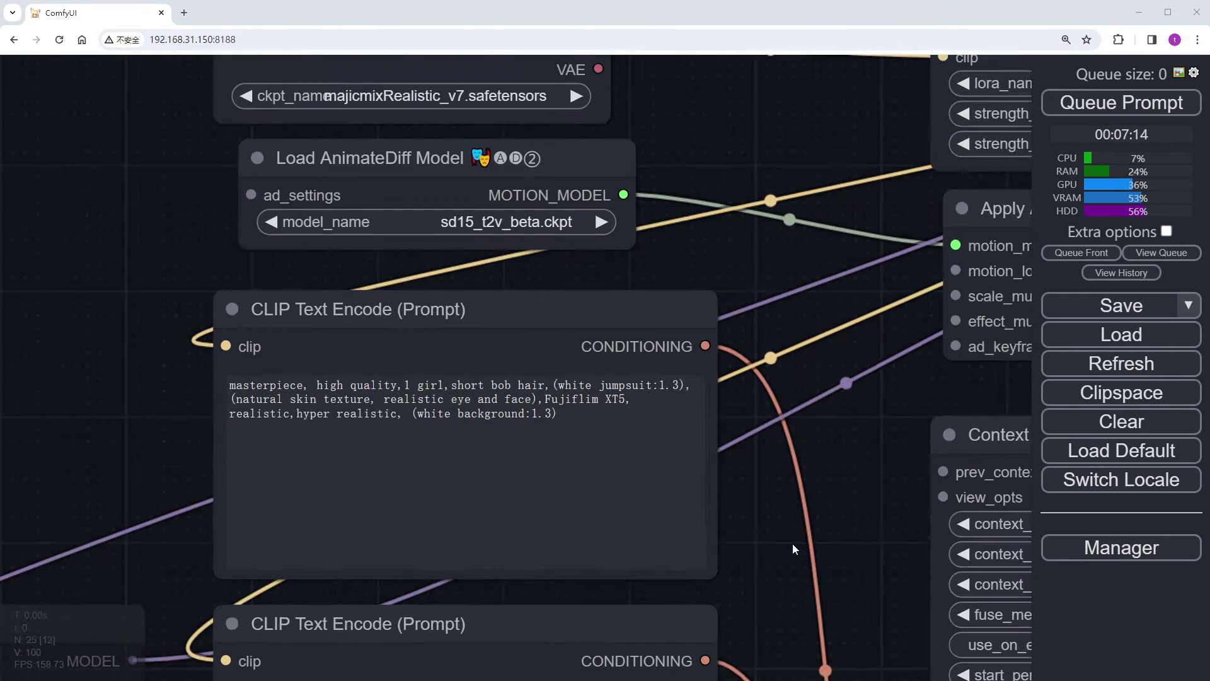
drag(304, 407, 435, 486)
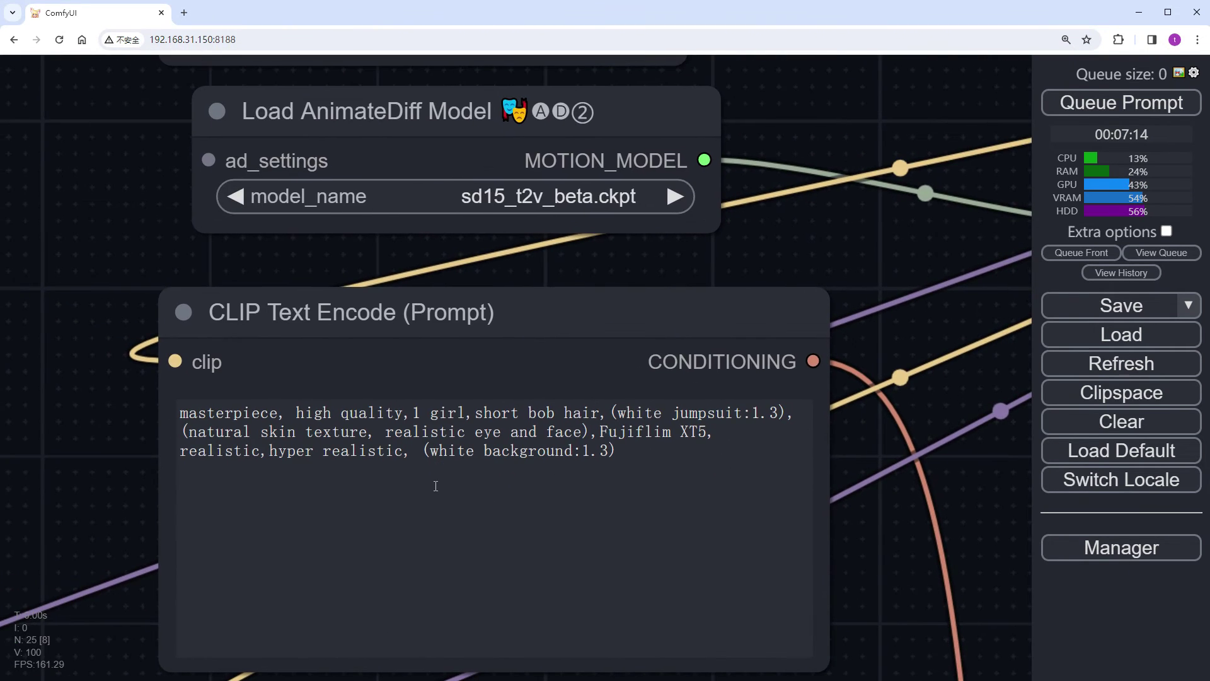
click(414, 411)
drag(417, 413, 415, 445)
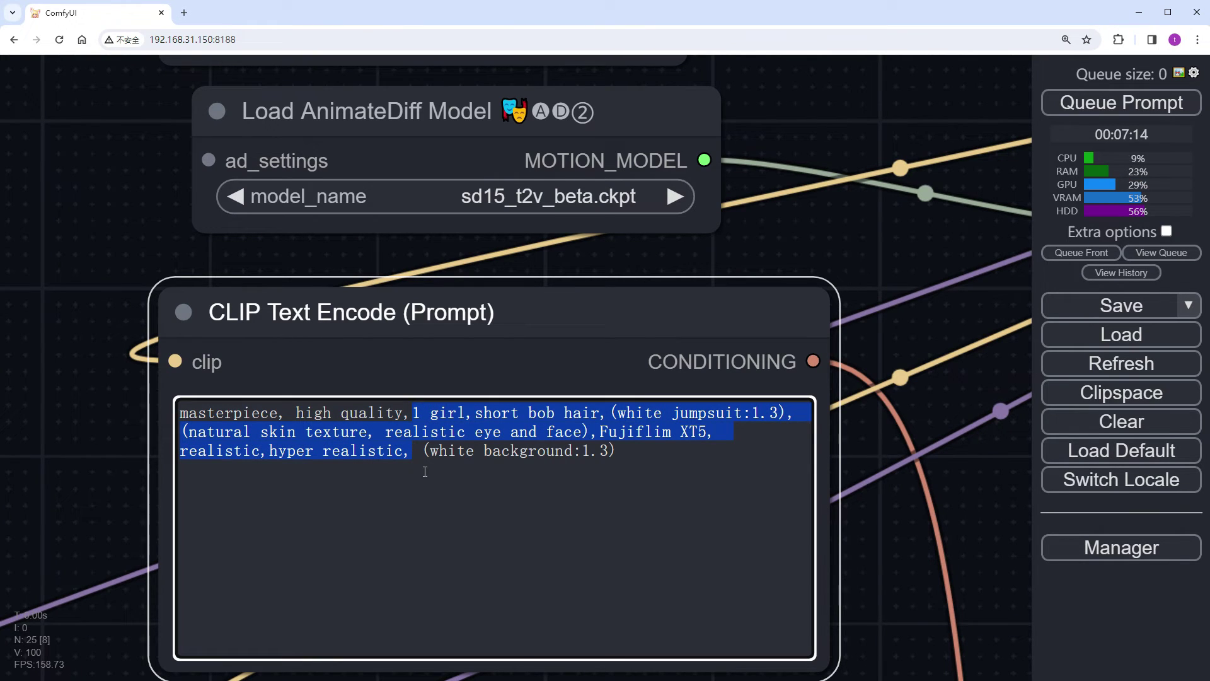
text(Anthropomorphic cat,)
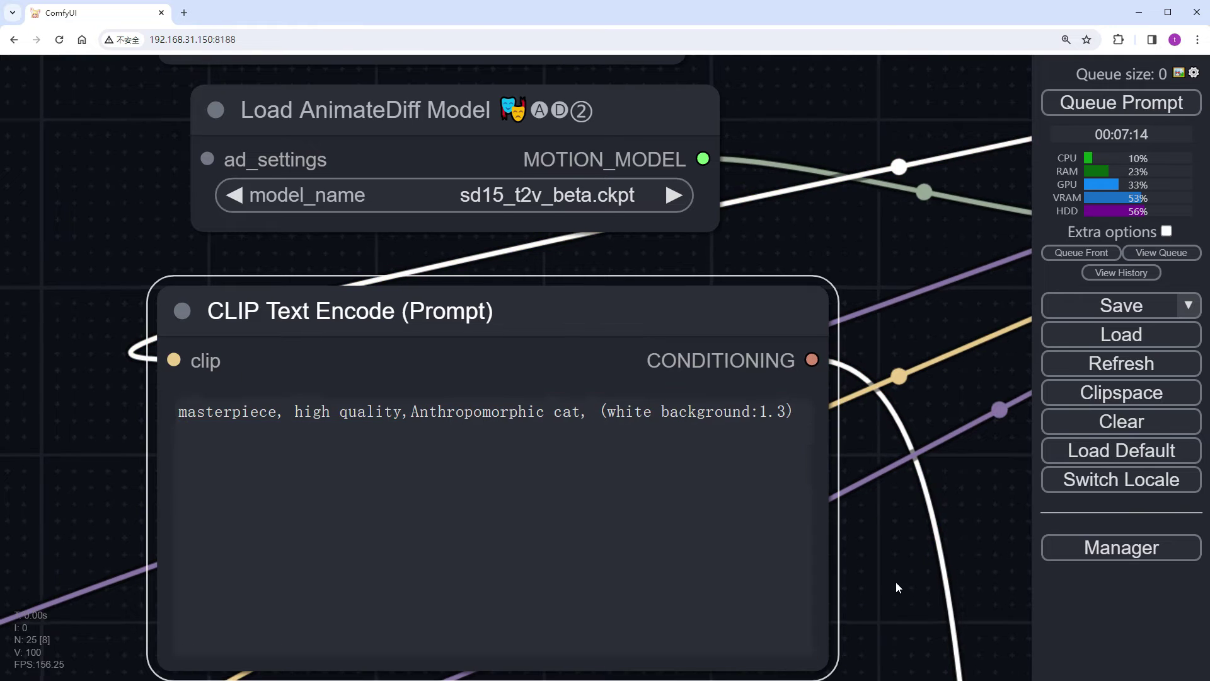
- Append 'human,male, female,' to the end of the negative prompt
scroll(887, 565, down, 5)
scroll(825, 331, down, 2)
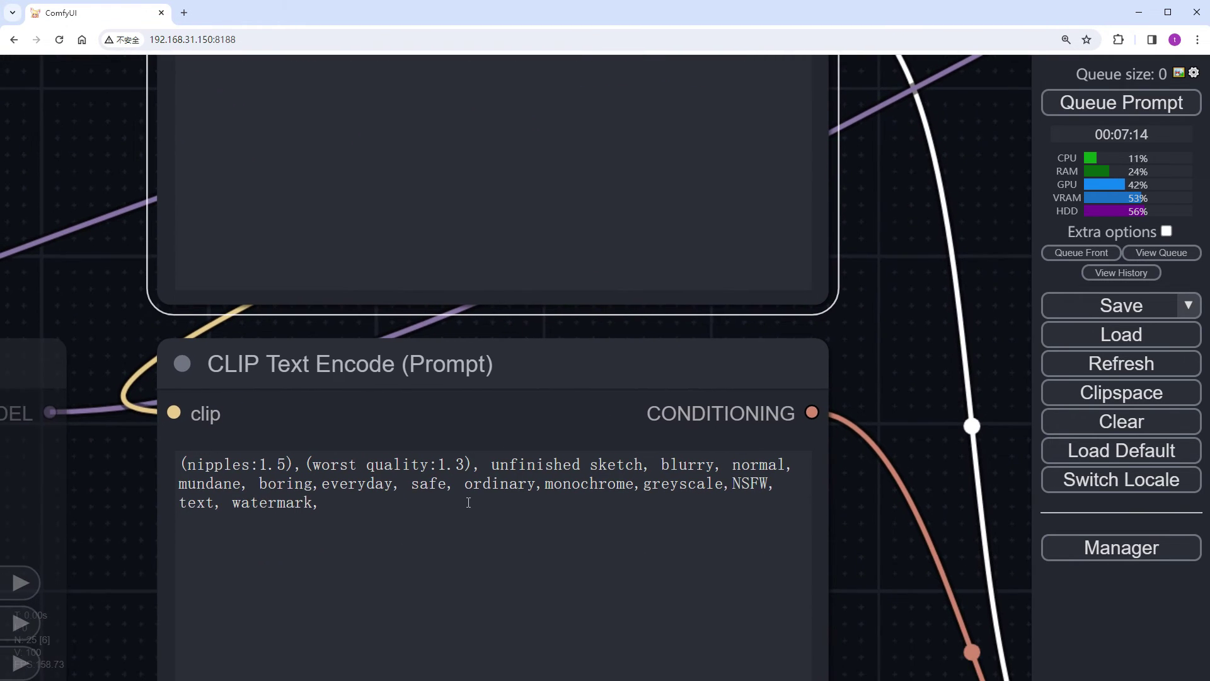
click(434, 505)
text(human,male, female,)
click(946, 388)
scroll(940, 391, down, 8)
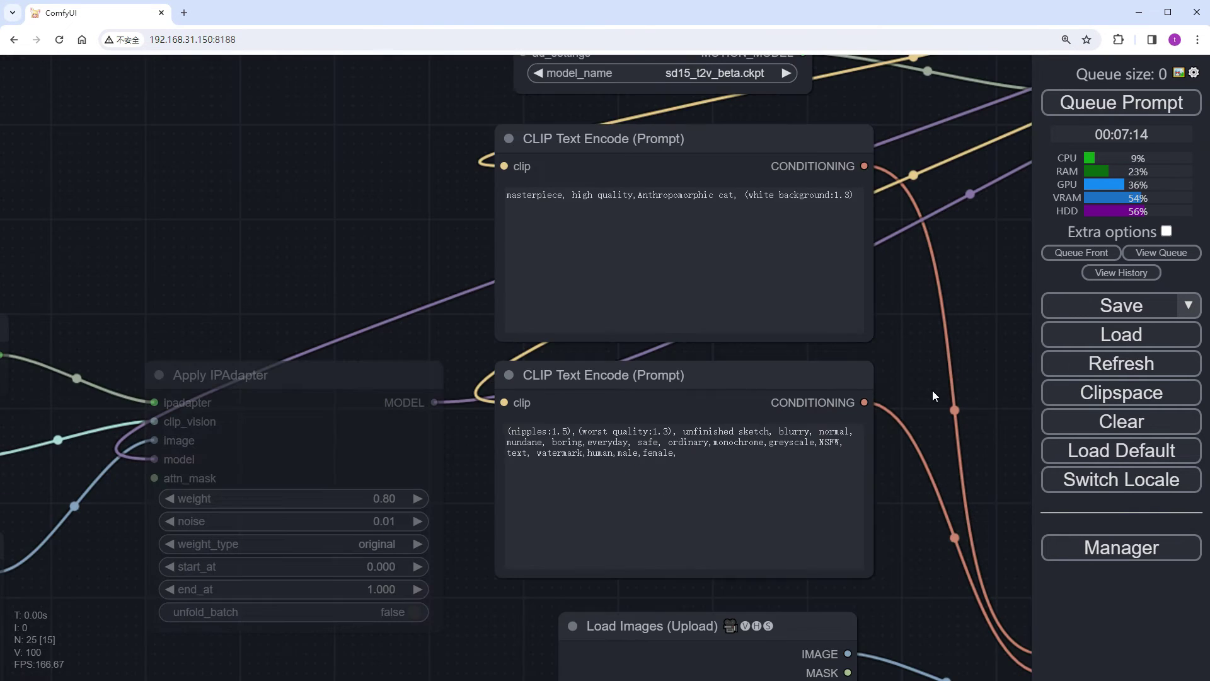
drag(986, 312, 896, 107)
- Set the Load Images (Upload) image_load_cap back to 8
drag(804, 557, 686, 445)
click(573, 416)
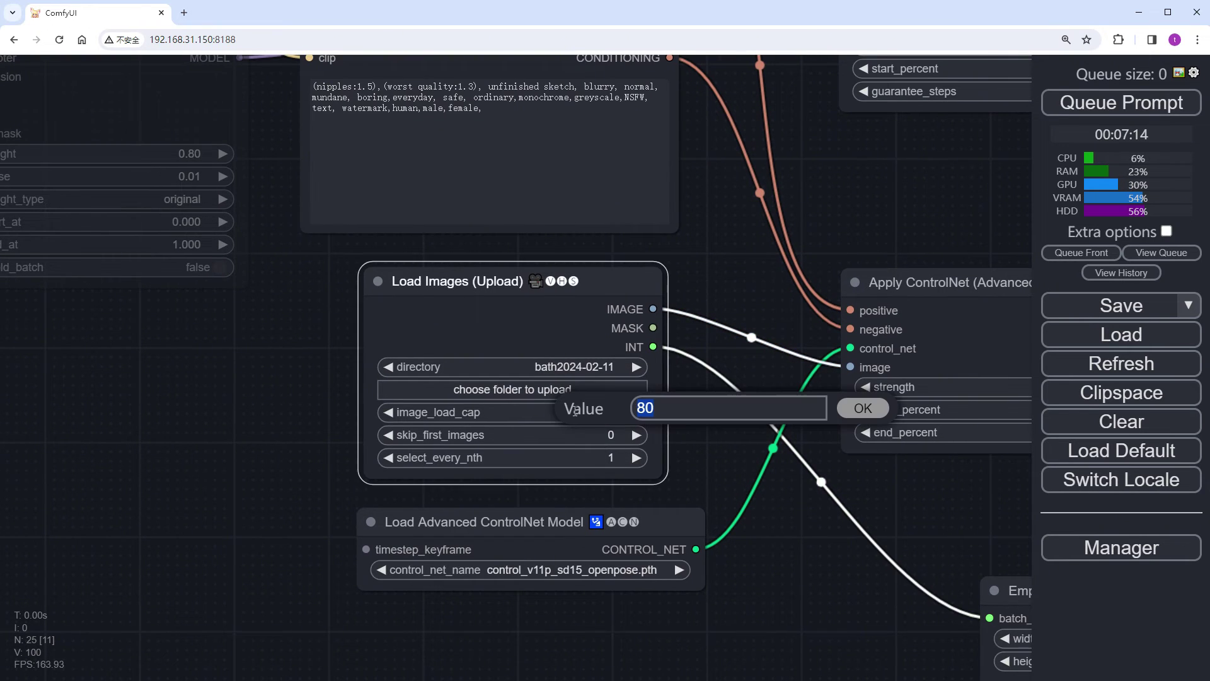
text(8)
key(Return)
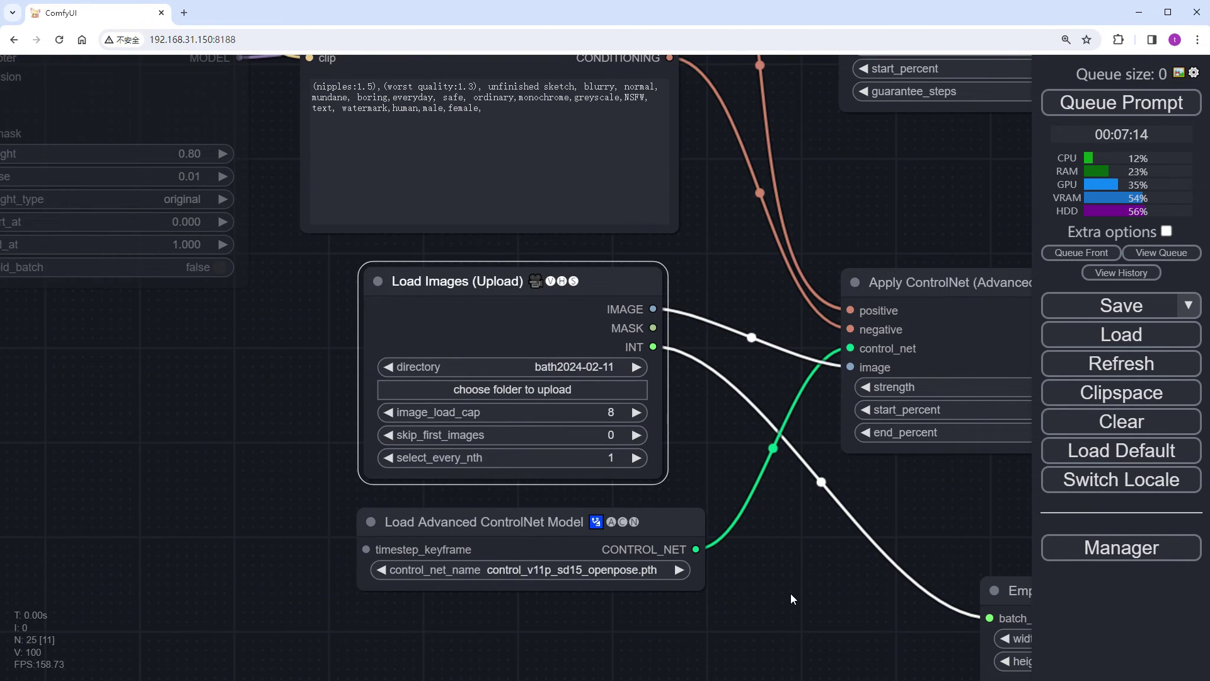
drag(791, 594, 392, 561)
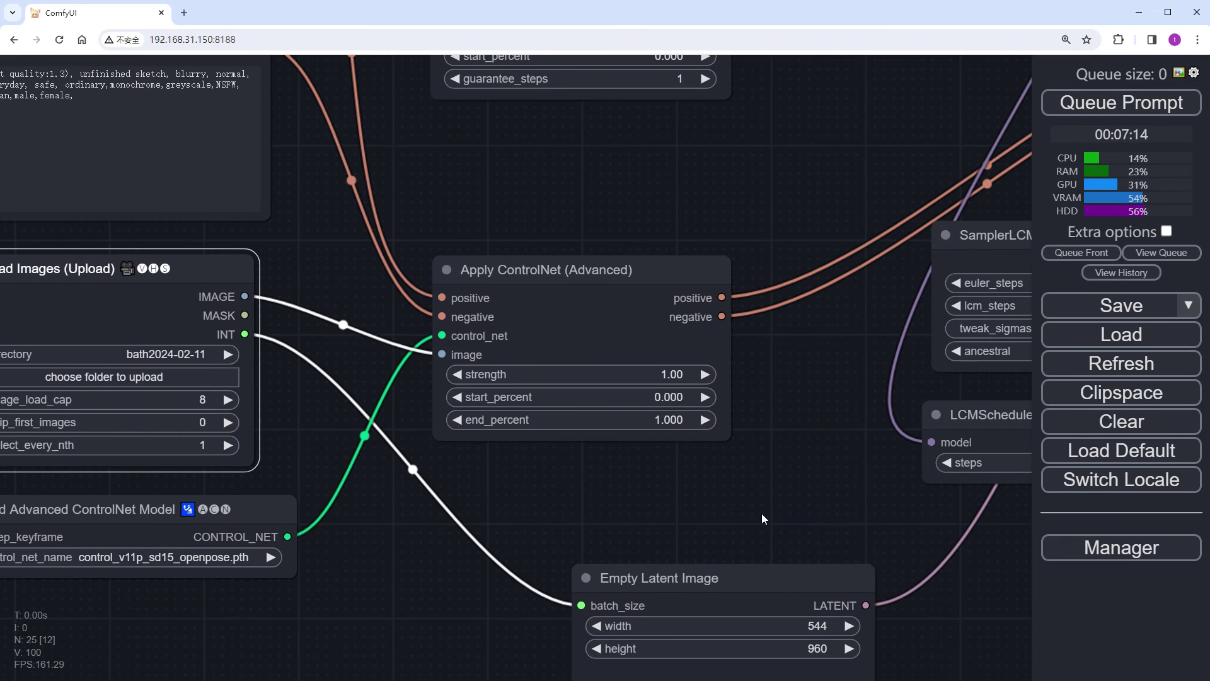
scroll(761, 513, down, 3)
scroll(796, 240, down, 1)
drag(833, 145, 79, 482)
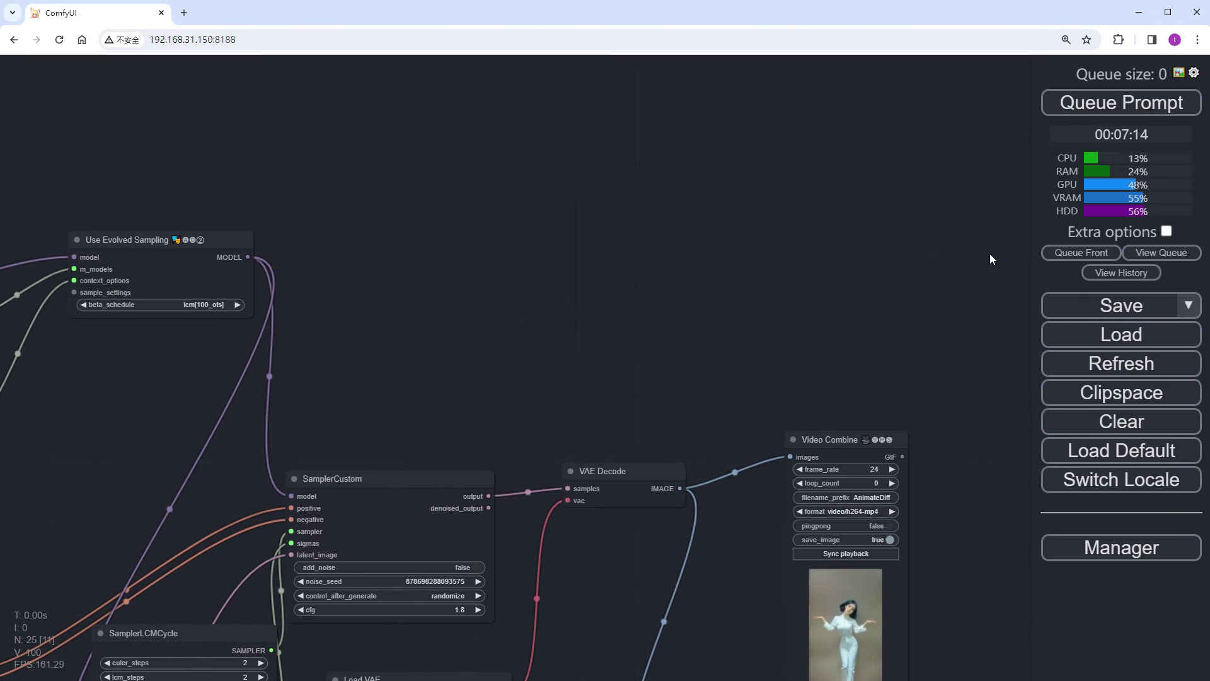
- Queue the run, dismiss the missing-model error, and connect Load LoRA's MODEL to Use Evolved Sampling
click(1110, 104)
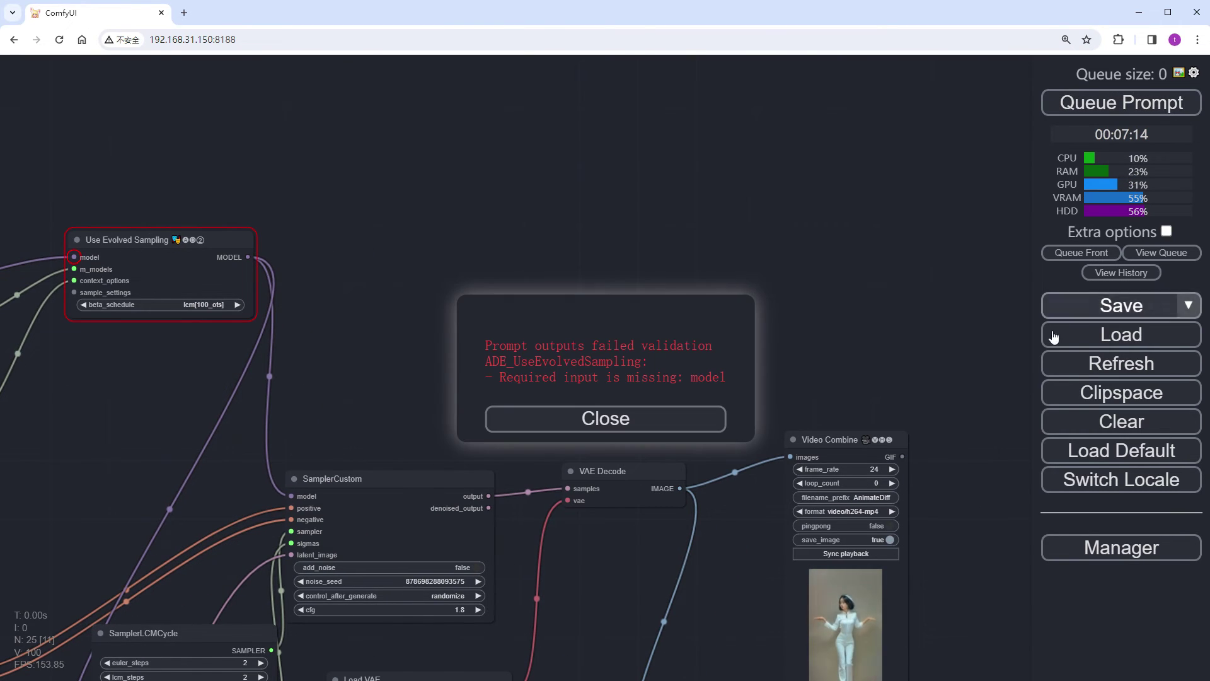
click(664, 434)
drag(238, 452, 865, 400)
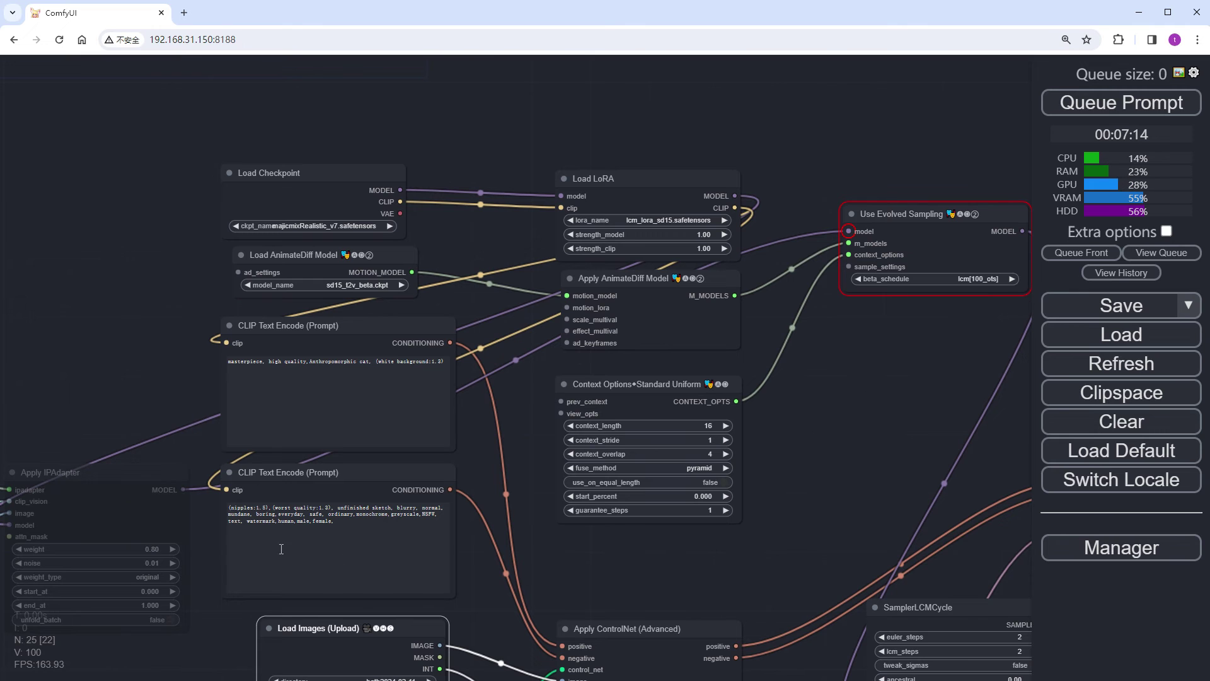
scroll(477, 508, up, 2)
drag(902, 516, 754, 474)
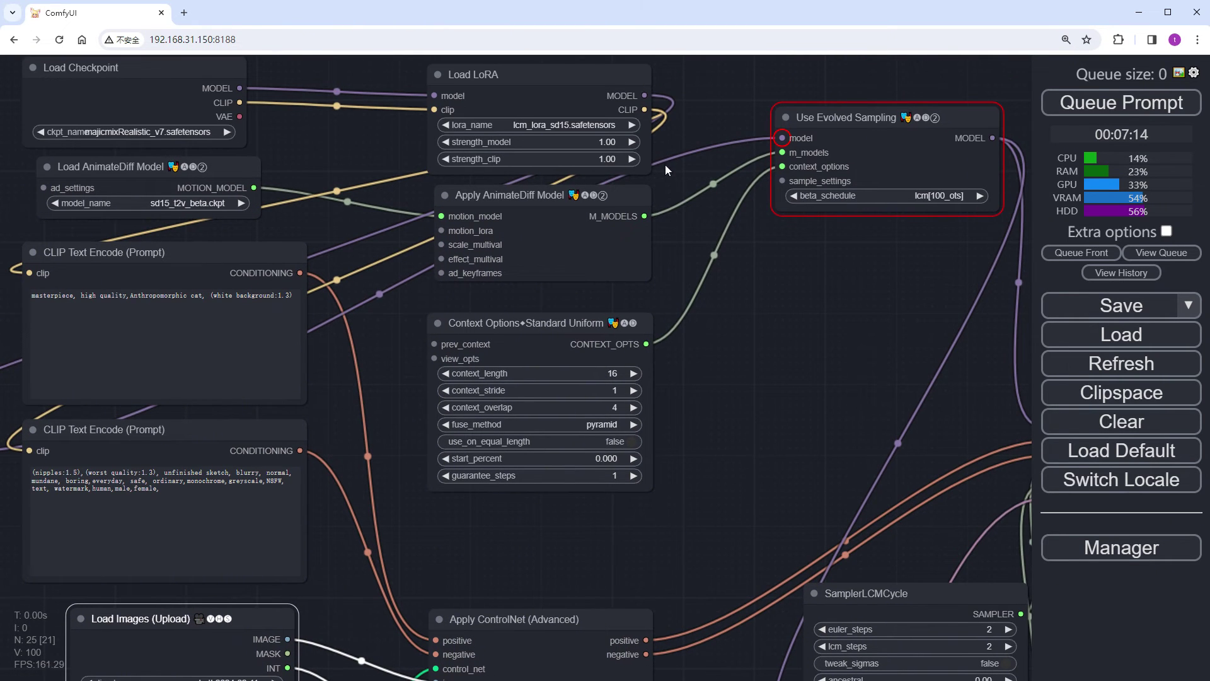
drag(646, 95, 782, 138)
scroll(710, 373, down, 2)
drag(441, 463, 444, 508)
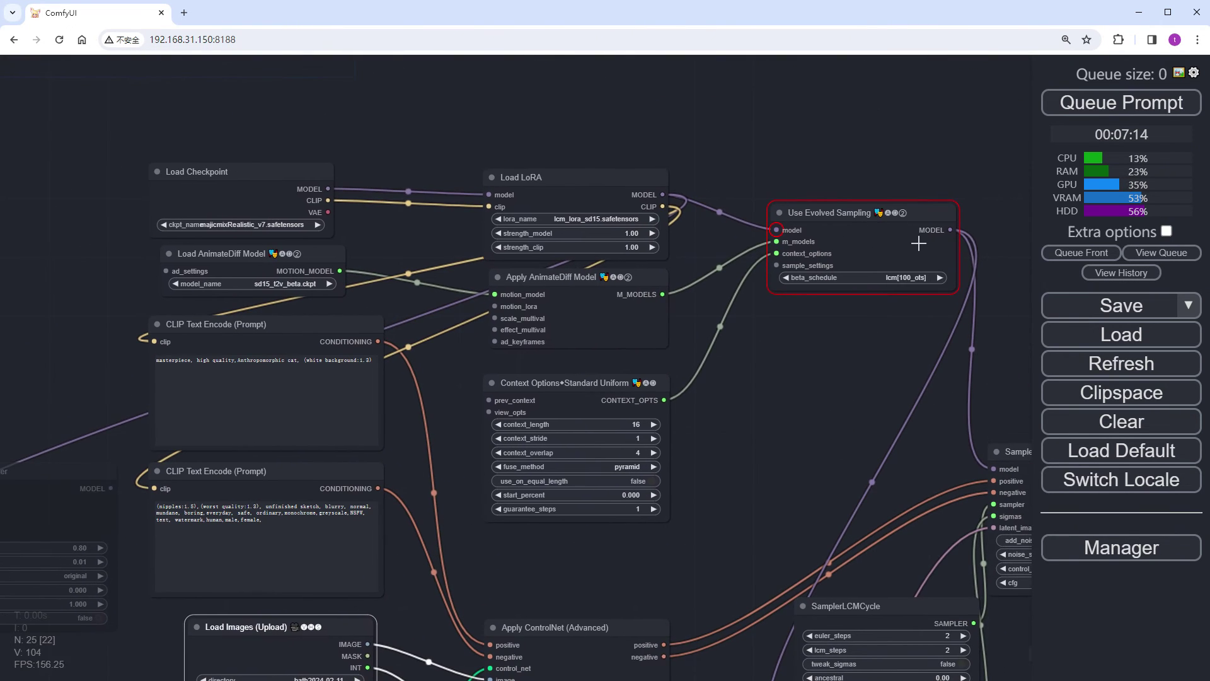
- Zoom into the Video Combine preview of the cat-headed figure, then pan back to the checkpoint and LoRA loaders
scroll(743, 427, down, 2)
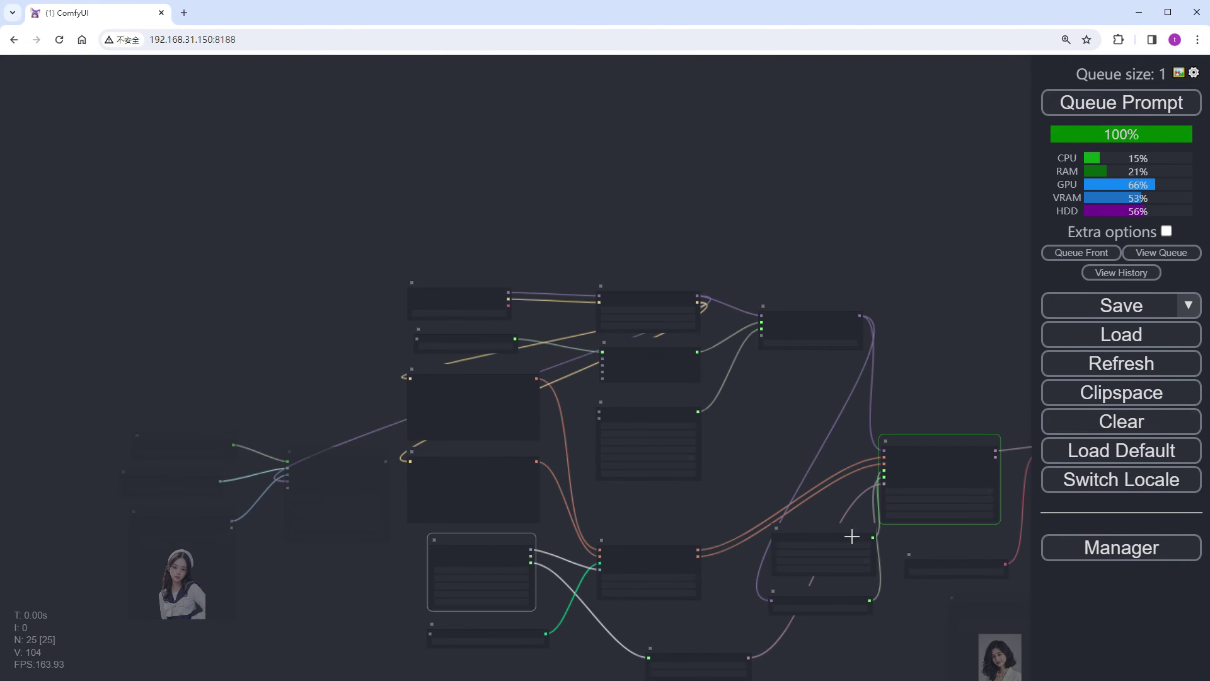
drag(865, 548, 689, 535)
scroll(503, 456, up, 2)
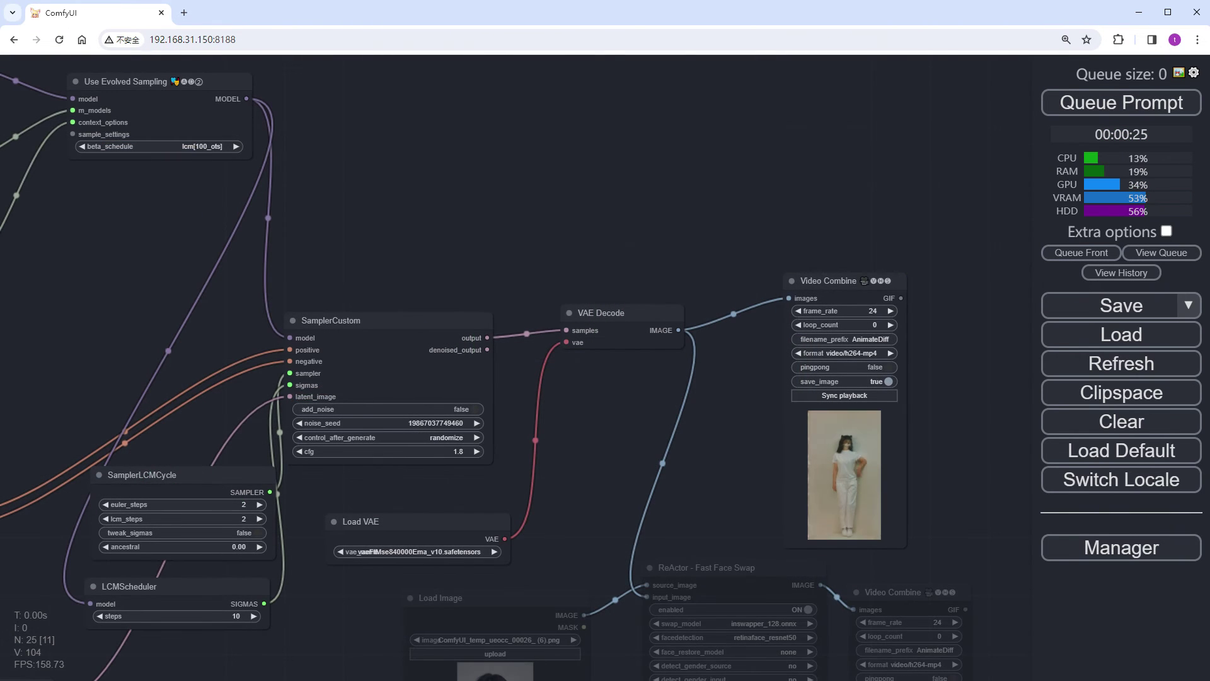
scroll(958, 509, up, 15)
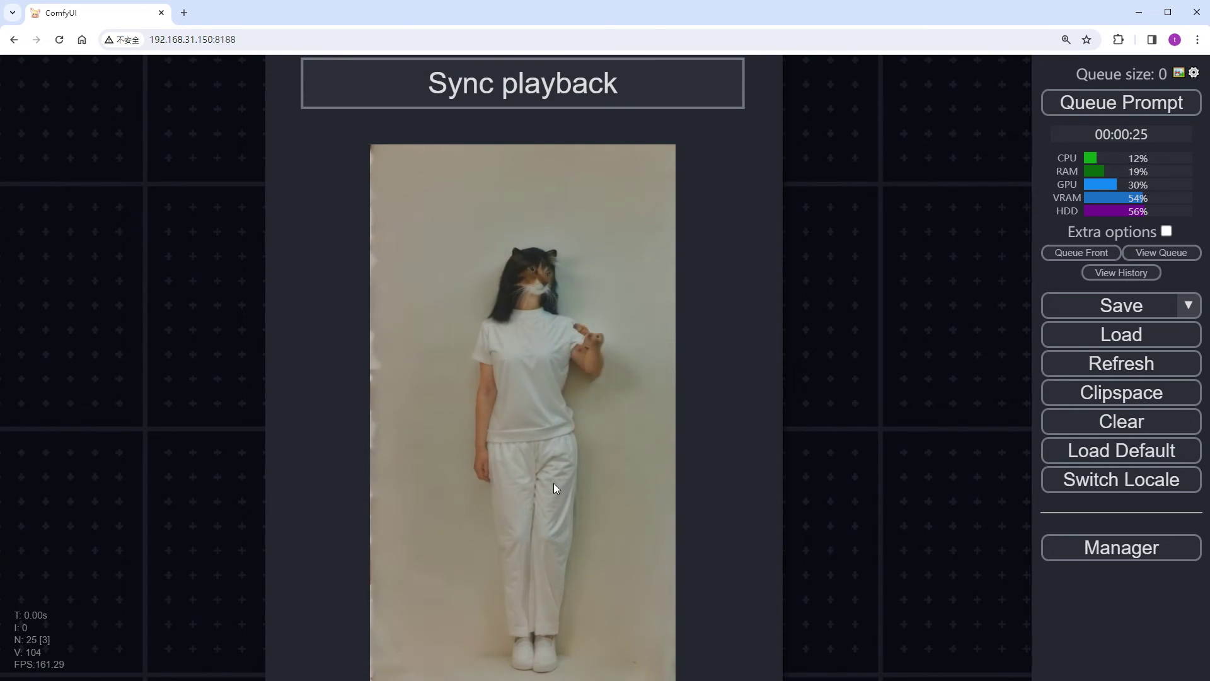
scroll(861, 481, down, 5)
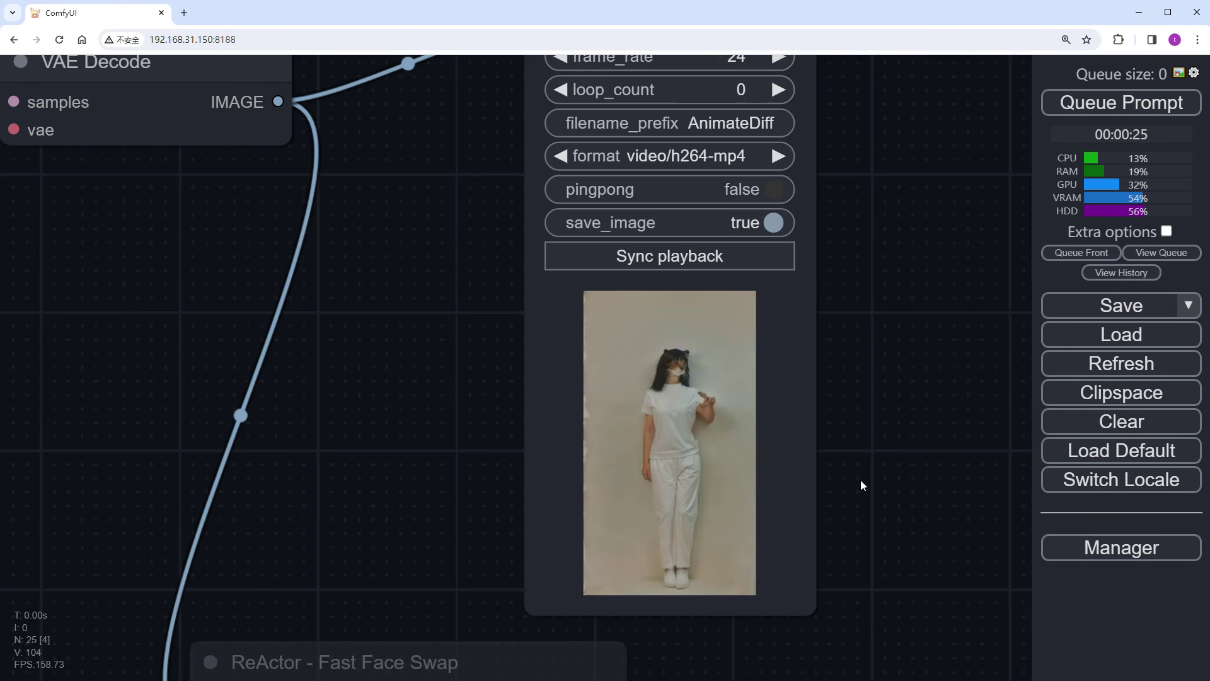
scroll(860, 486, up, 3)
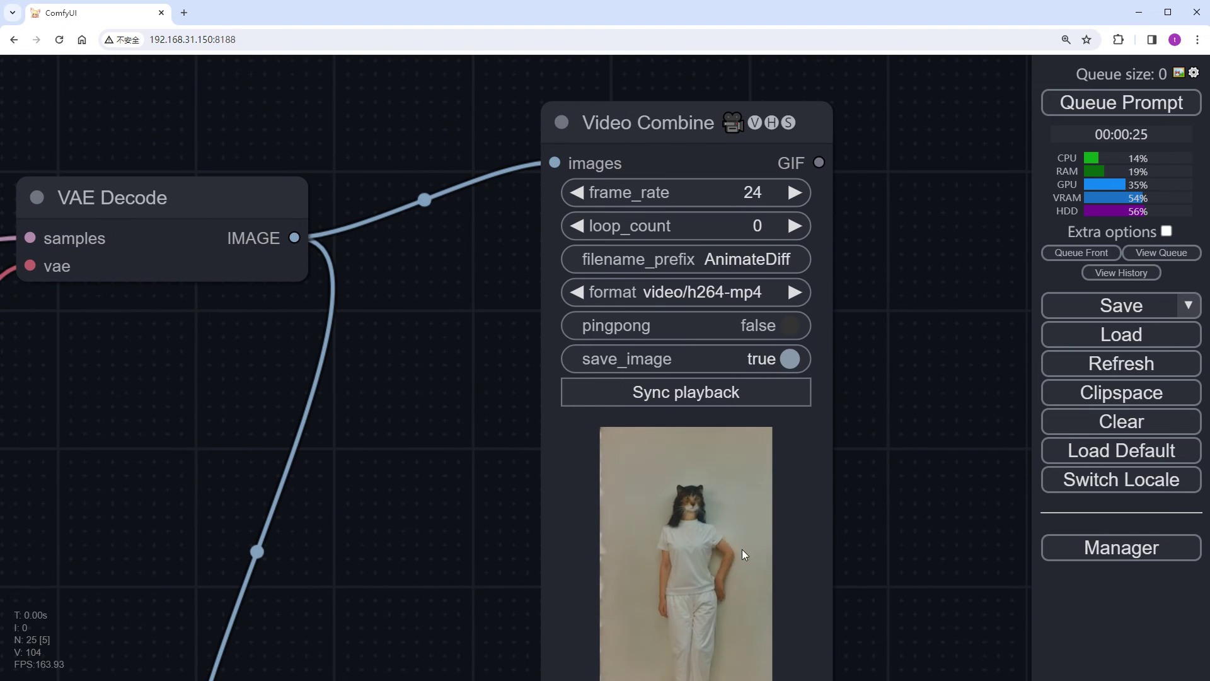
scroll(851, 550, up, 4)
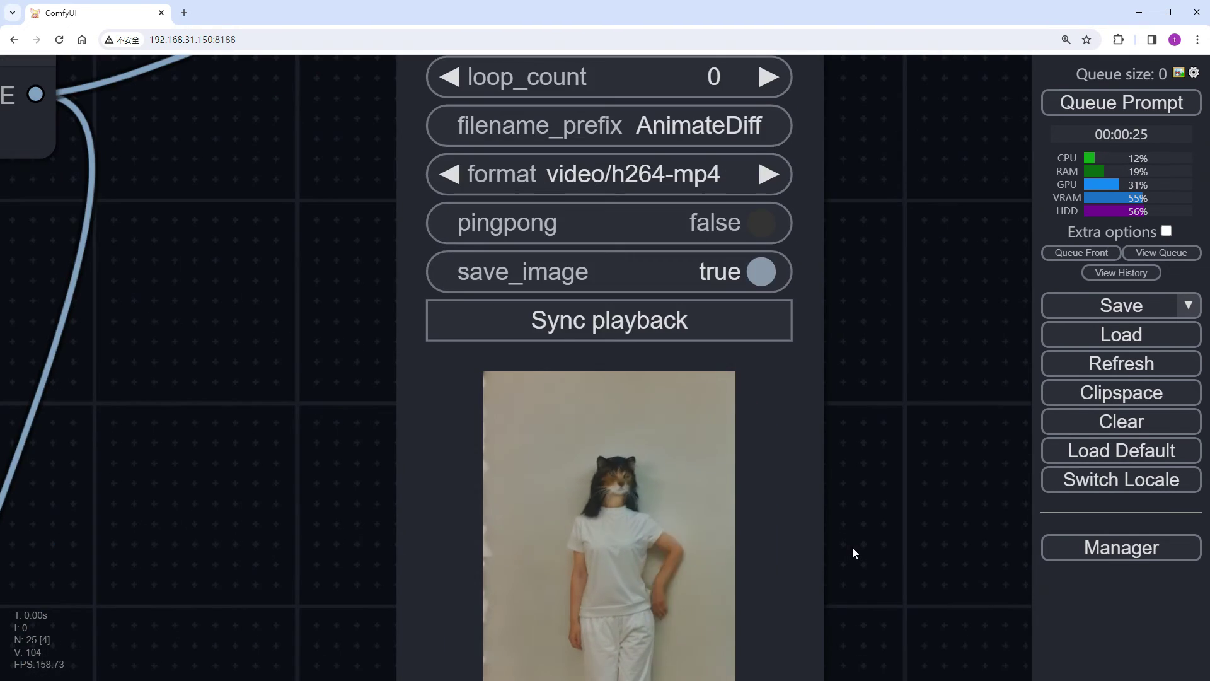
scroll(852, 547, down, 5)
scroll(593, 517, down, 4)
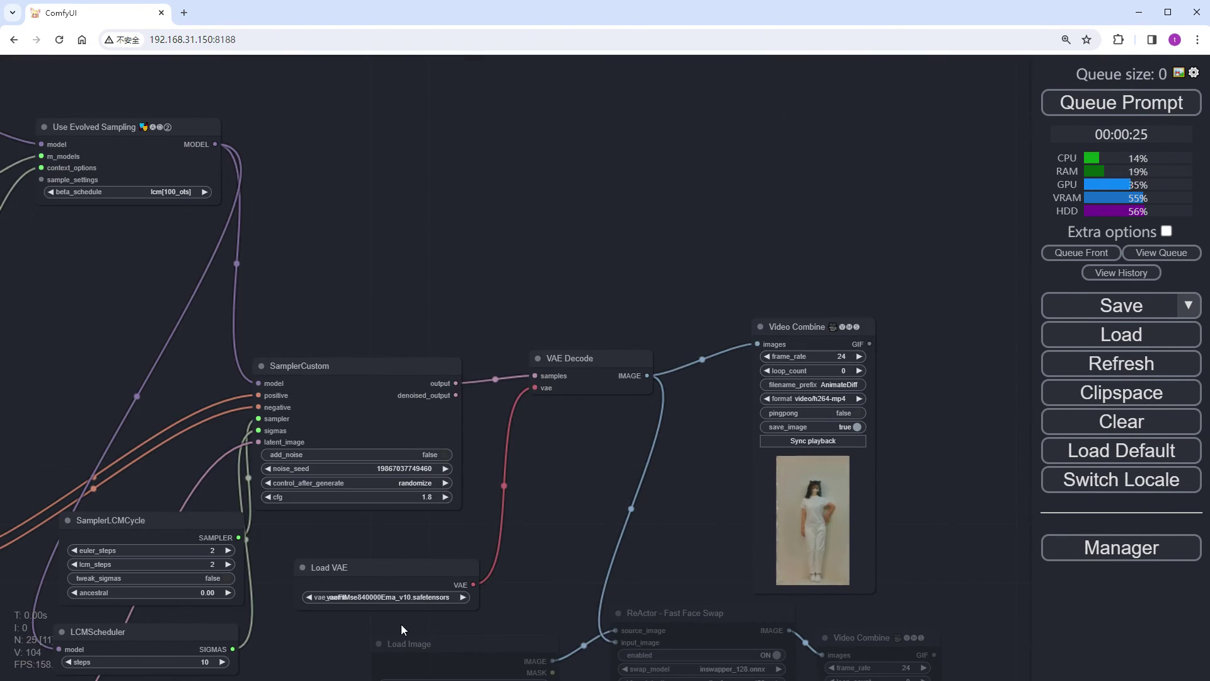
drag(403, 629, 676, 632)
drag(424, 400, 565, 448)
drag(458, 421, 634, 536)
- Add a new Load LoRA node set to the 【动物IP】 animal LoRA
scroll(725, 451, up, 5)
drag(687, 325, 842, 346)
double_click(589, 144)
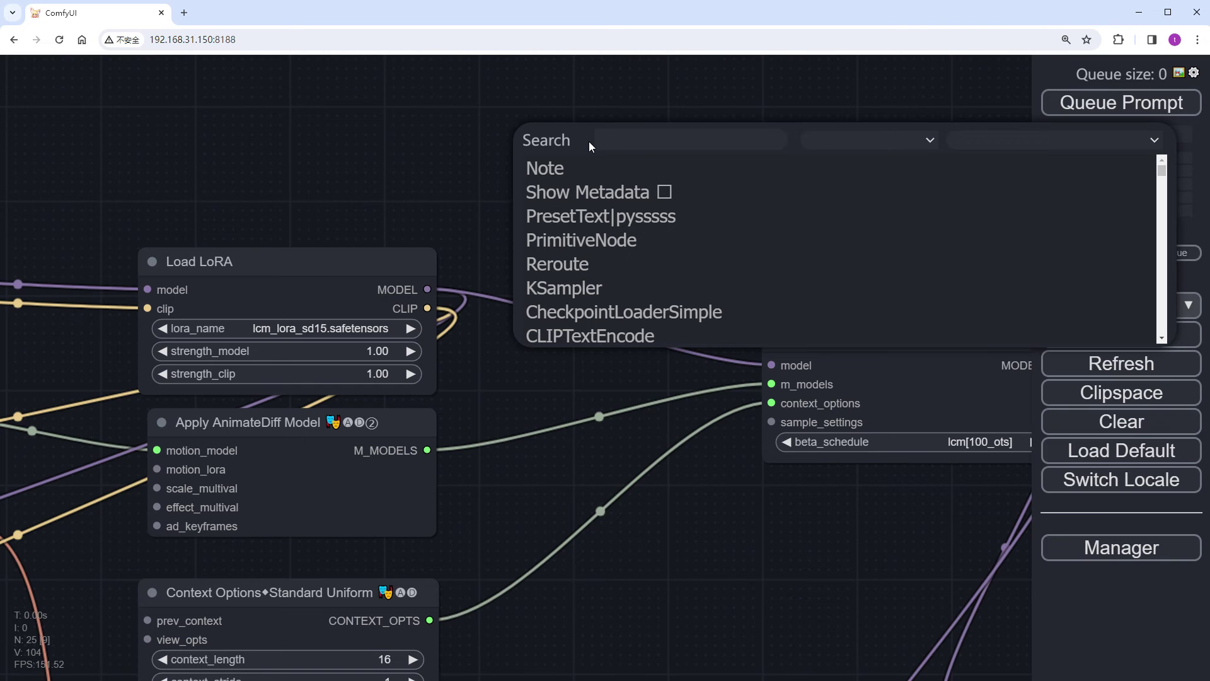
text(load)
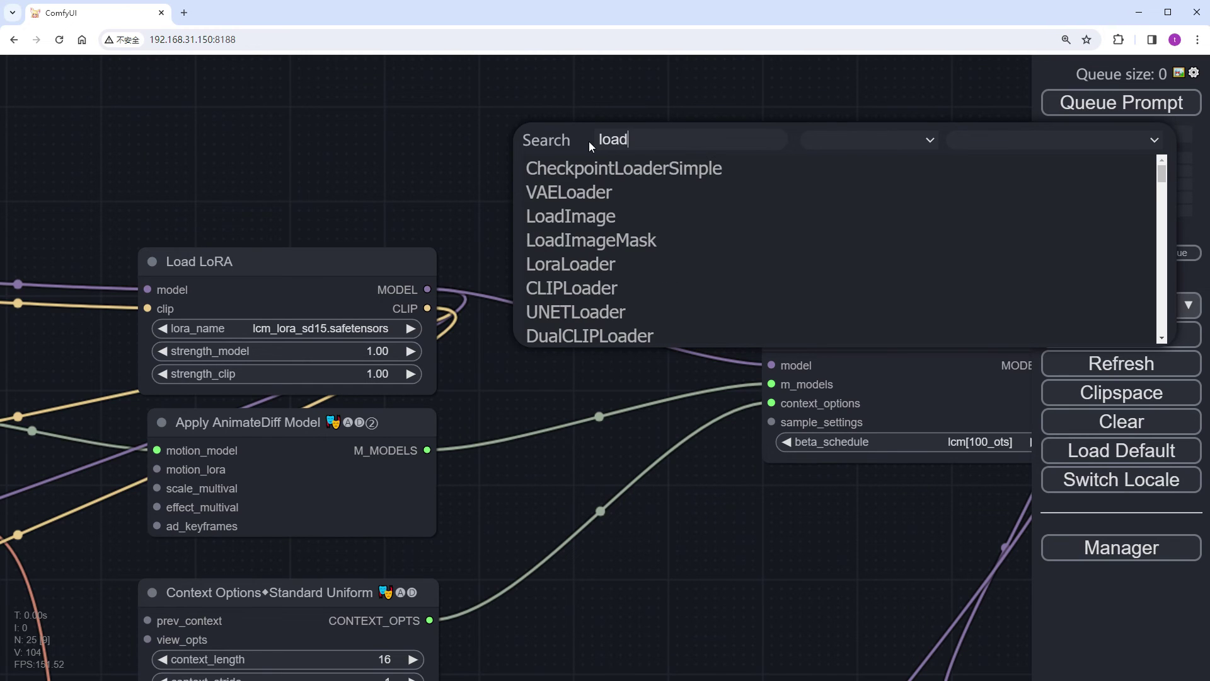
click(611, 265)
click(705, 191)
text(动物)
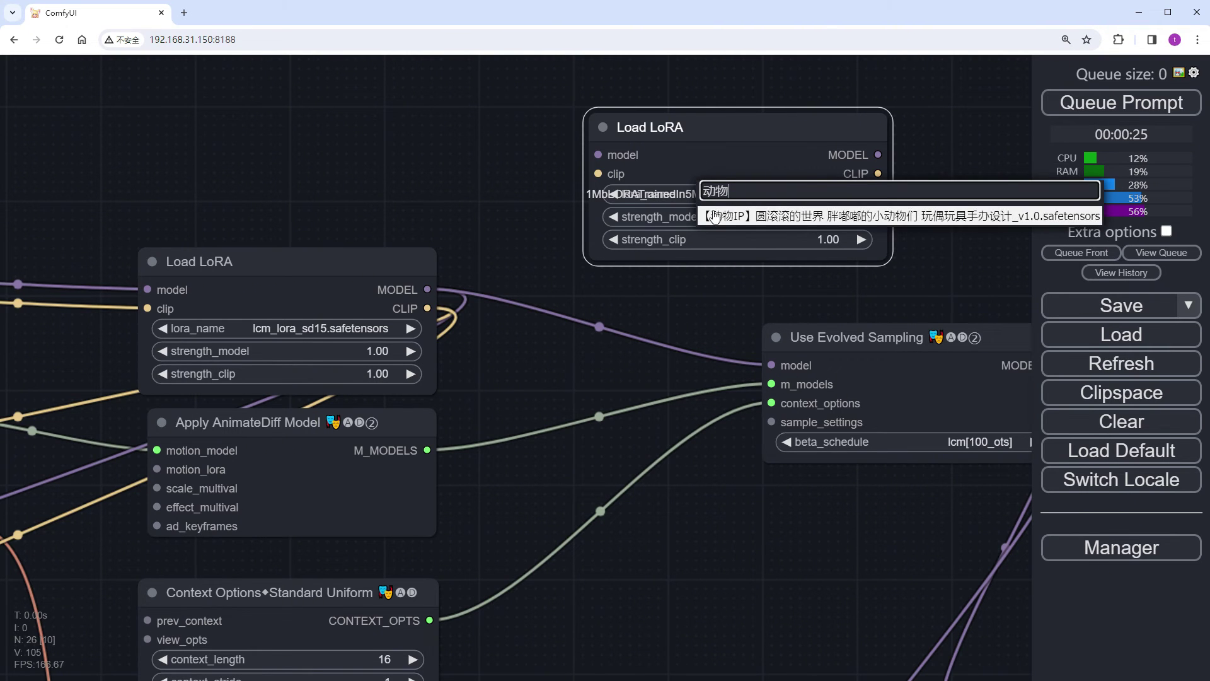
click(717, 215)
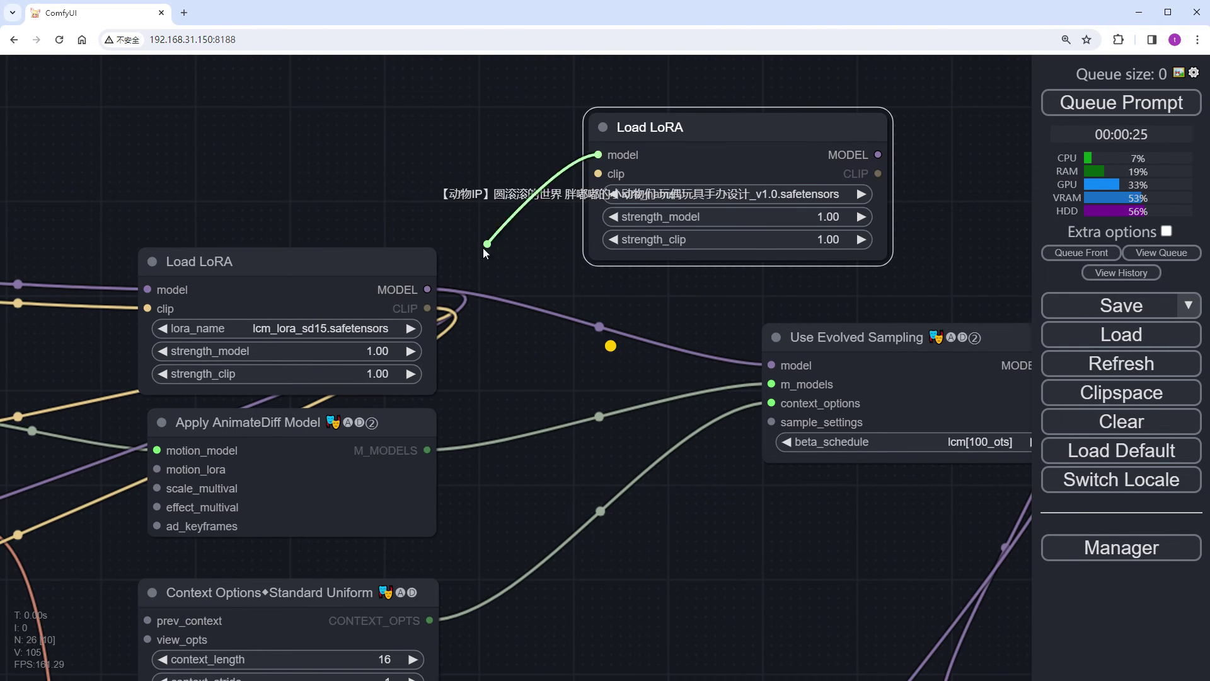
- Chain it after the first LoRA and feed Use Evolved Sampling and both prompts' clip
drag(427, 289, 427, 289)
drag(878, 155, 775, 365)
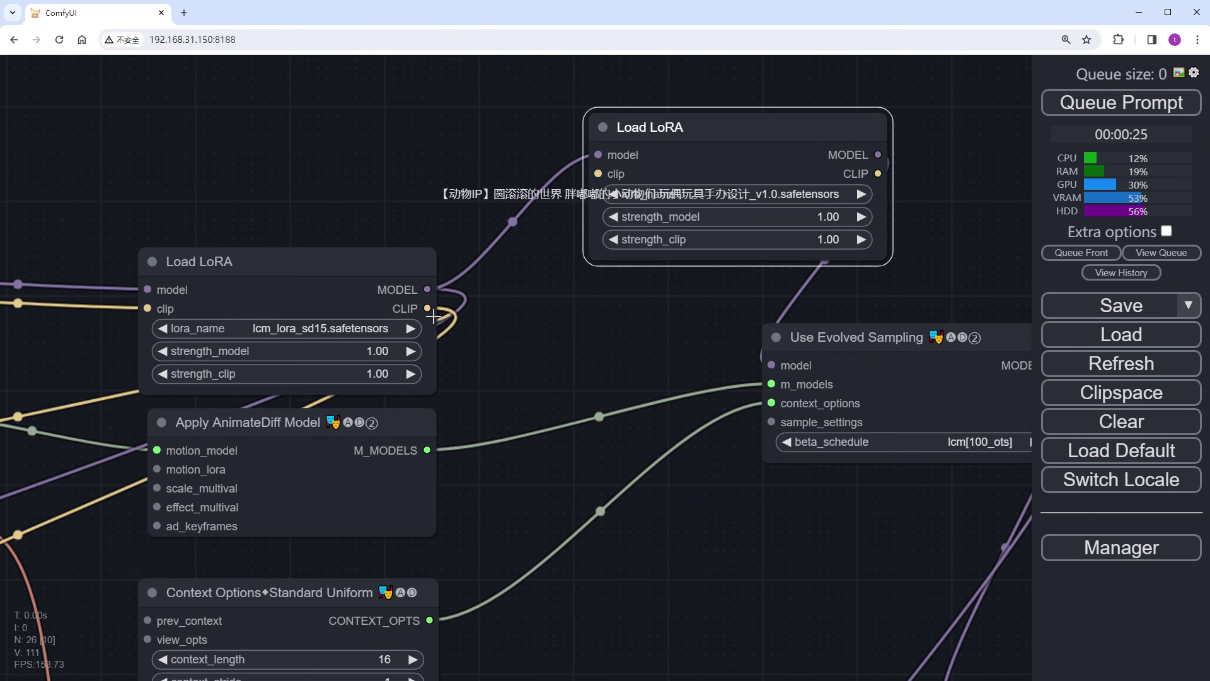
drag(428, 308, 540, 224)
drag(598, 170, 598, 172)
scroll(565, 503, down, 3)
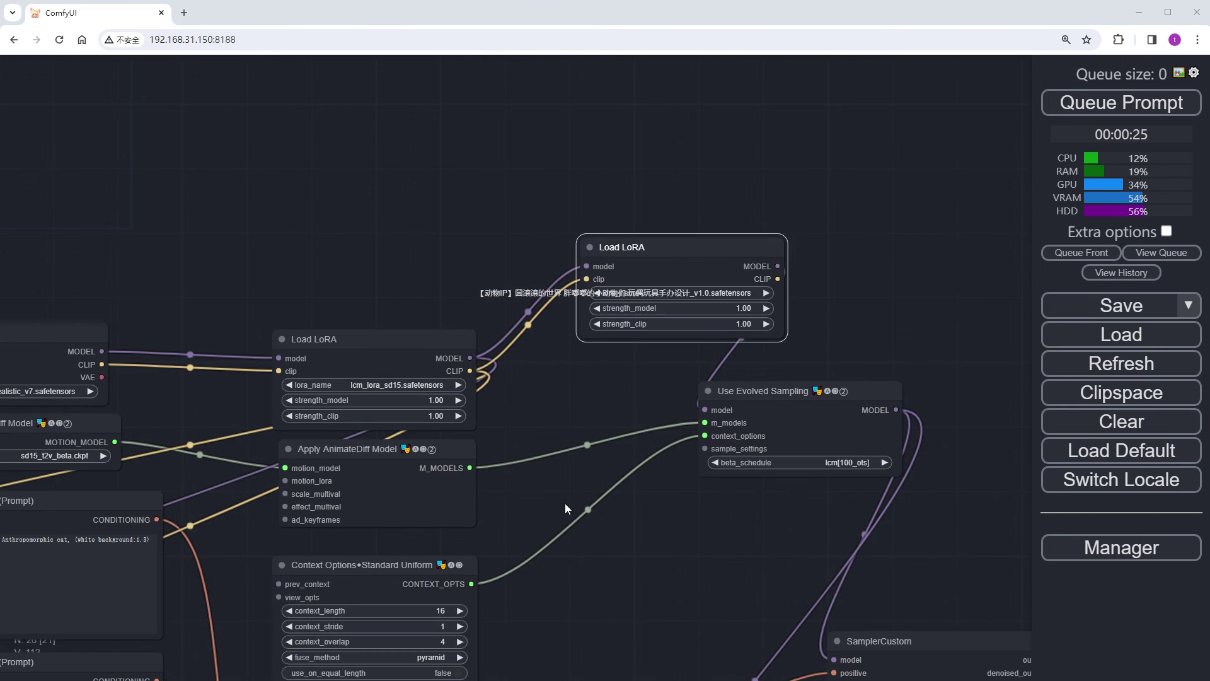
drag(607, 550, 842, 409)
scroll(883, 416, down, 1)
drag(988, 151, 211, 367)
drag(987, 151, 200, 512)
- Replace 'Anthropomorphic cat,' in the positive prompt with 'fat cute white cat, with a belly,'
scroll(791, 432, up, 2)
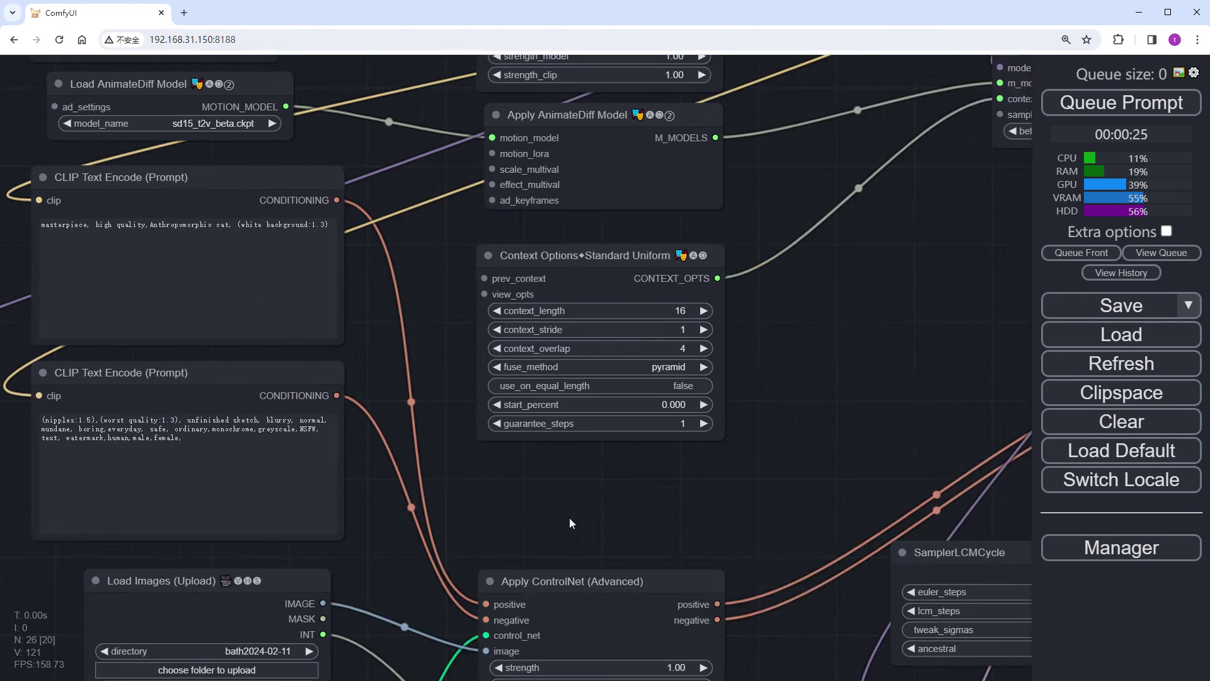
drag(163, 378, 383, 415)
scroll(622, 320, up, 4)
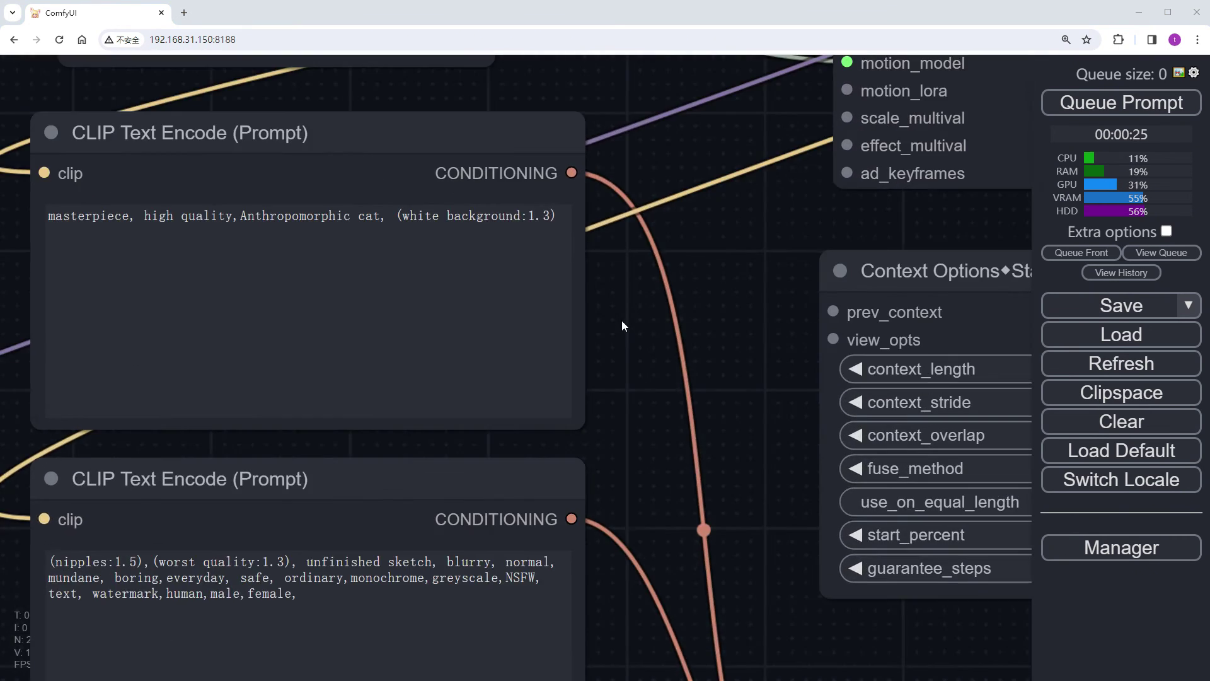
drag(621, 320, 778, 463)
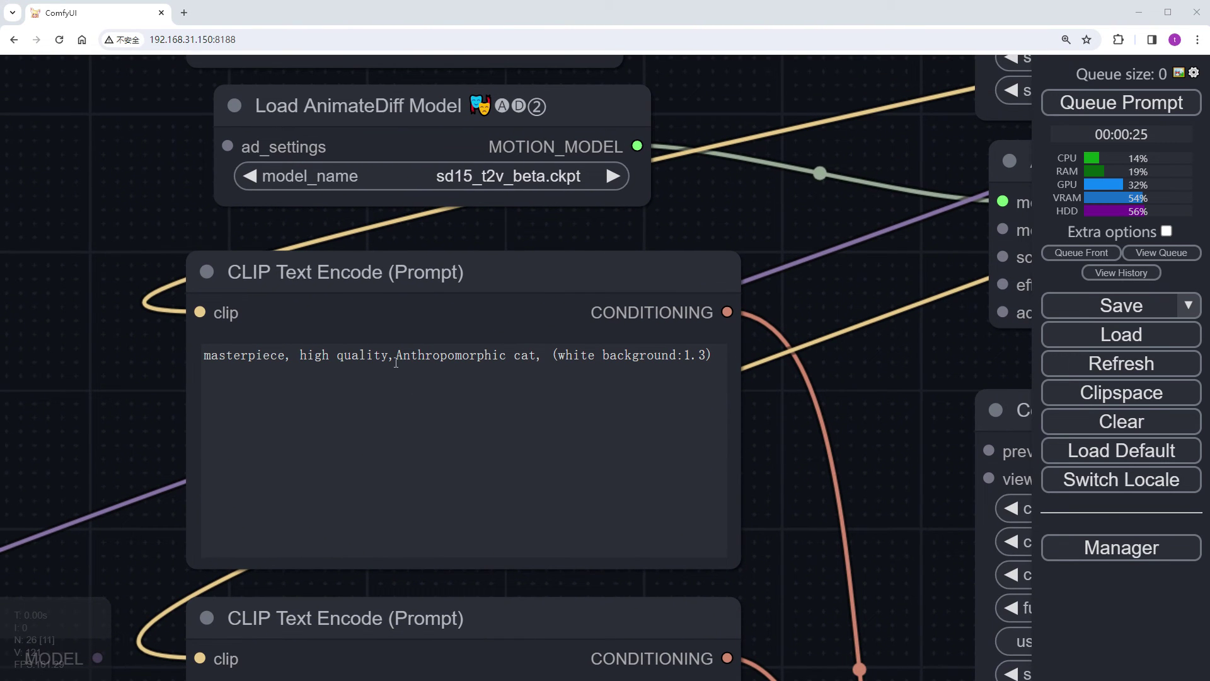
drag(396, 357, 455, 354)
text(fat cute white cat, with a belly,)
scroll(887, 464, down, 5)
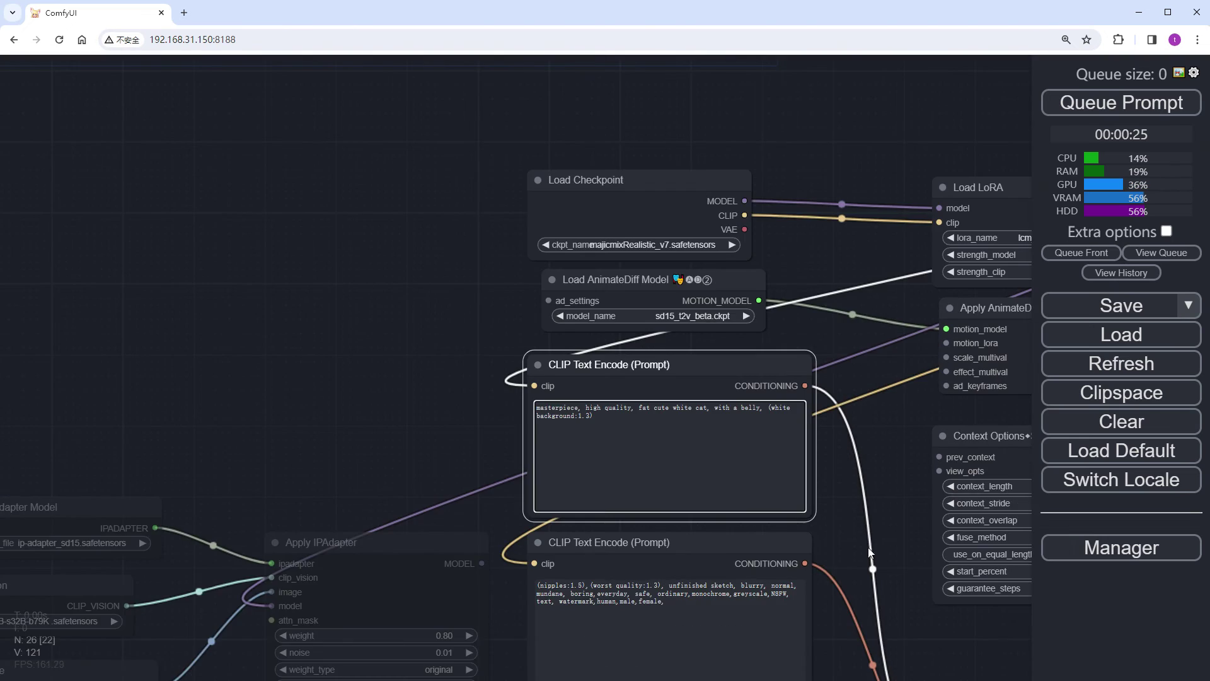
scroll(887, 464, up, 2)
drag(887, 464, 585, 333)
drag(897, 391, 570, 386)
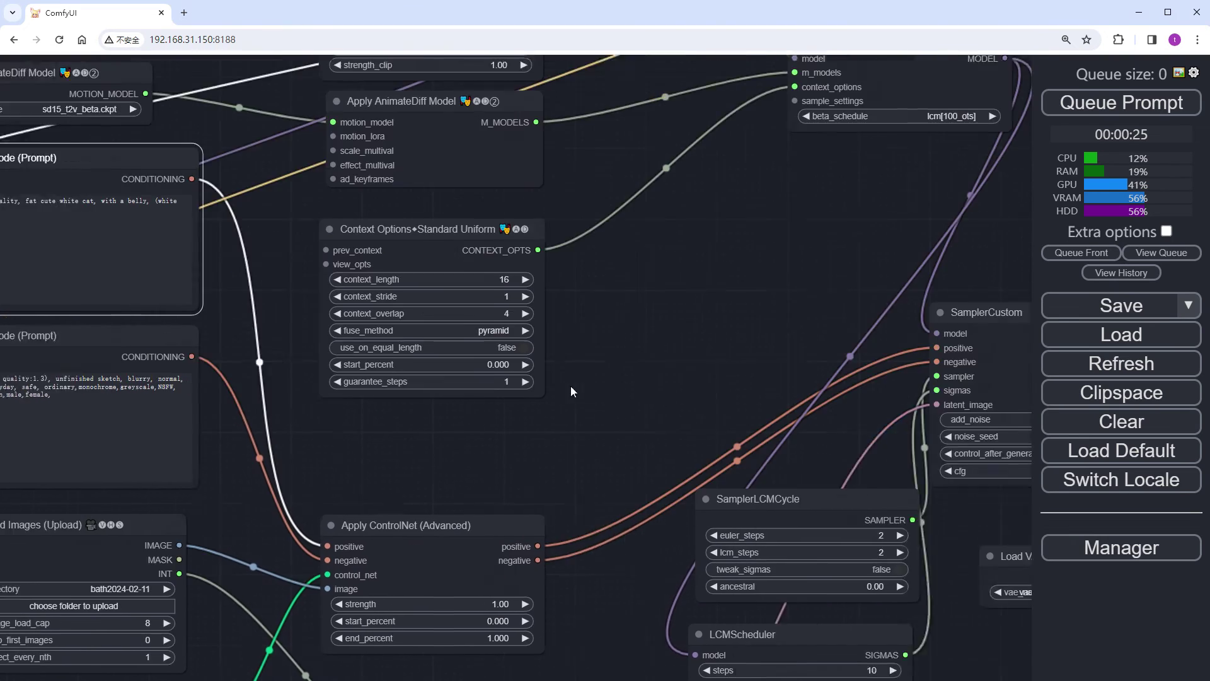
scroll(554, 381, down, 2)
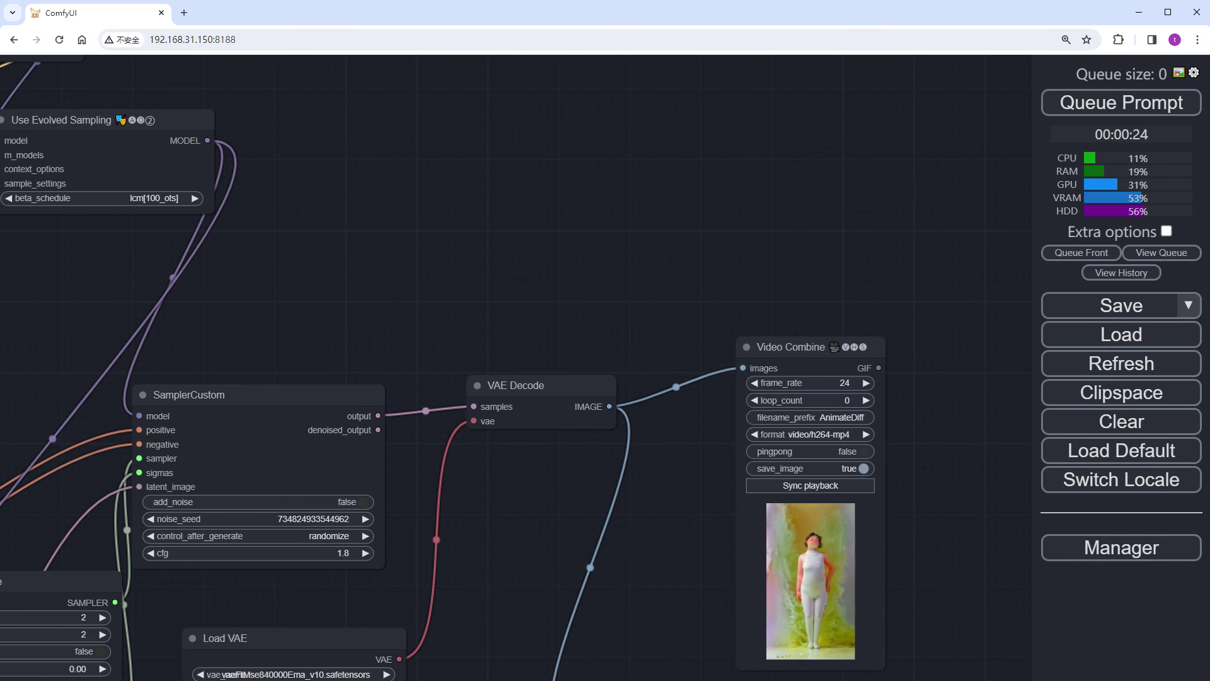
- Zoom in on the Video Combine preview to check the latest output
scroll(917, 606, up, 8)
drag(917, 606, 952, 450)
scroll(946, 457, up, 4)
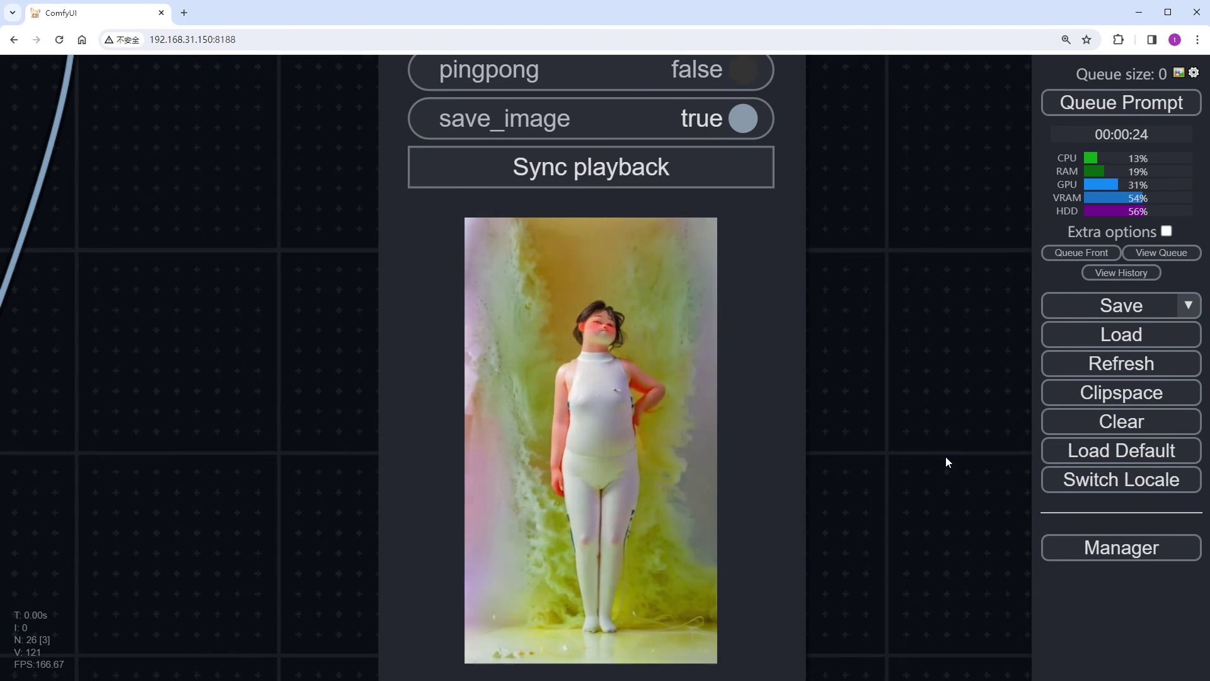
scroll(946, 457, up, 1)
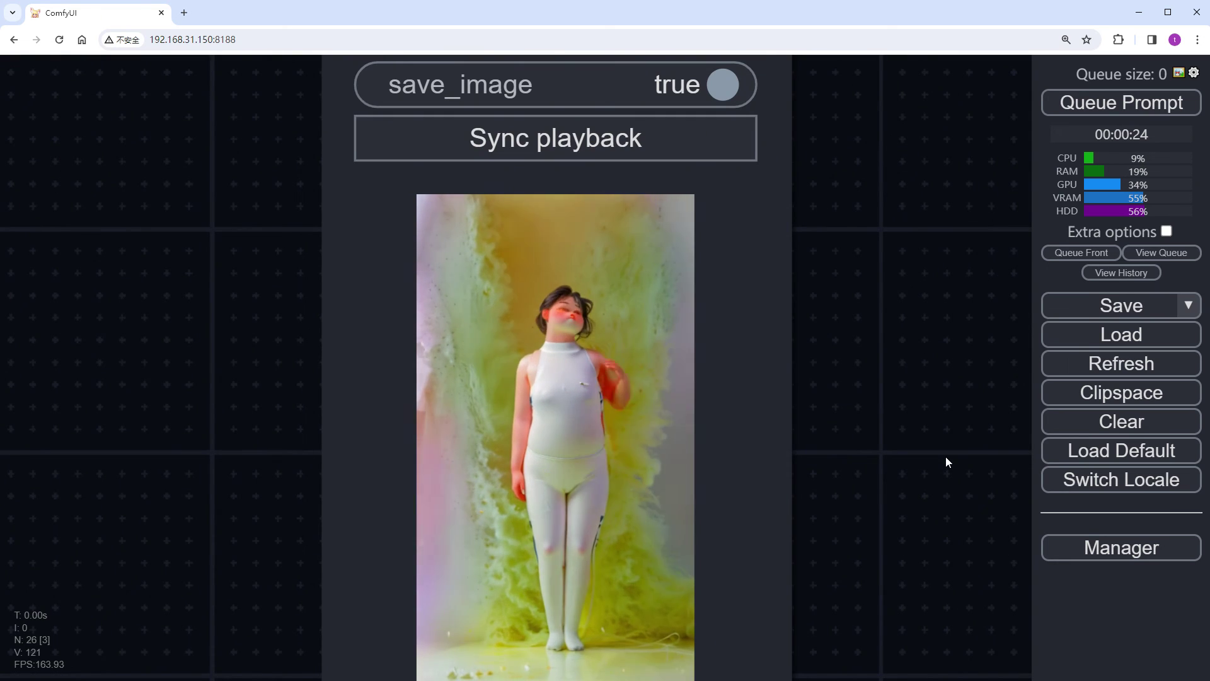
scroll(946, 457, down, 10)
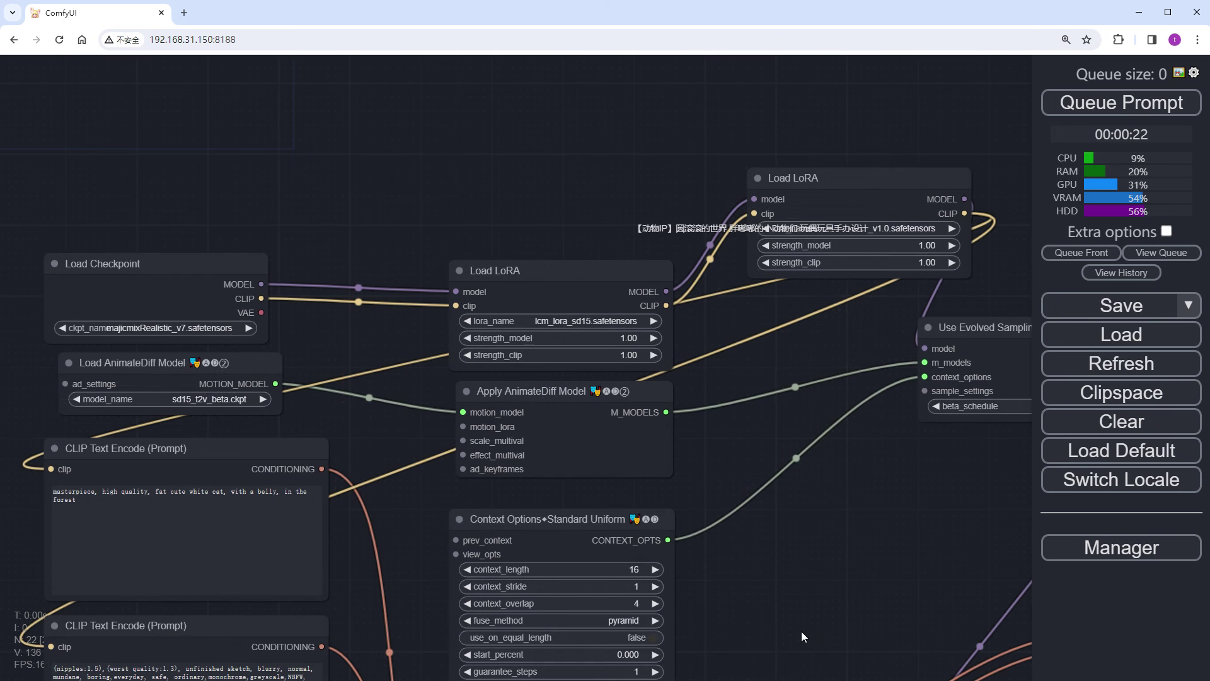
- Switch Load Checkpoint to chilloutmix_NiPrunedFp32Fix.safetensors
click(185, 333)
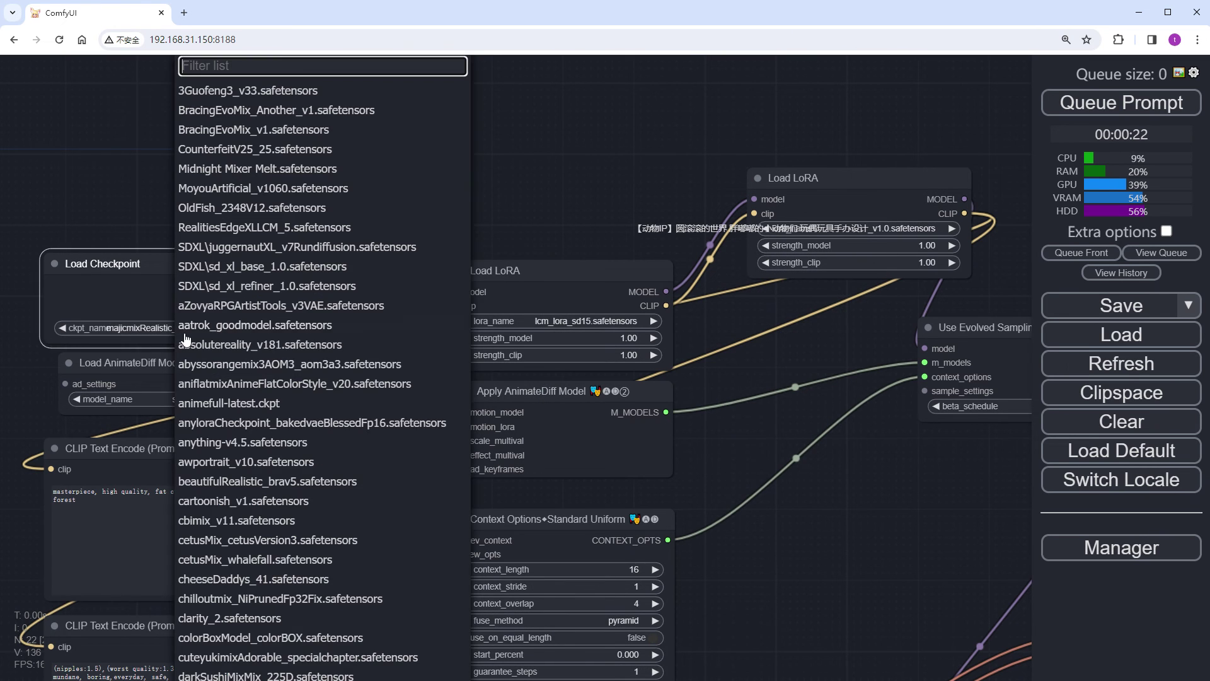
text(chi)
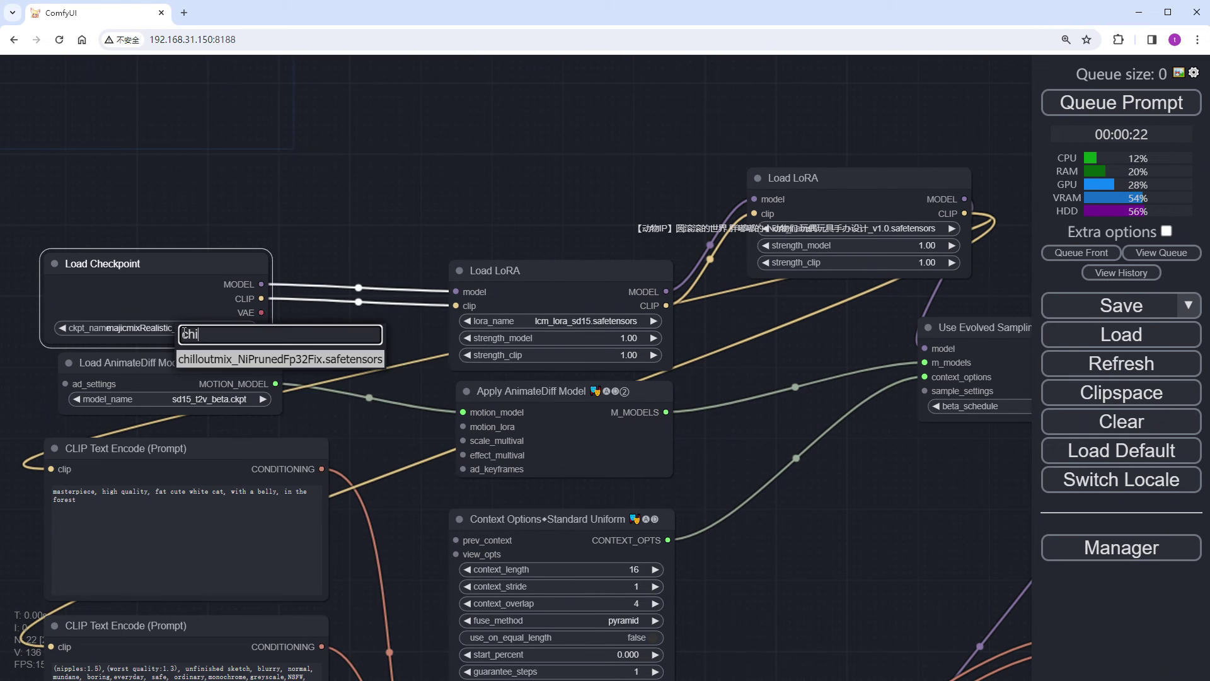
click(246, 359)
scroll(826, 531, down, 5)
drag(817, 526, 872, 560)
scroll(324, 431, up, 7)
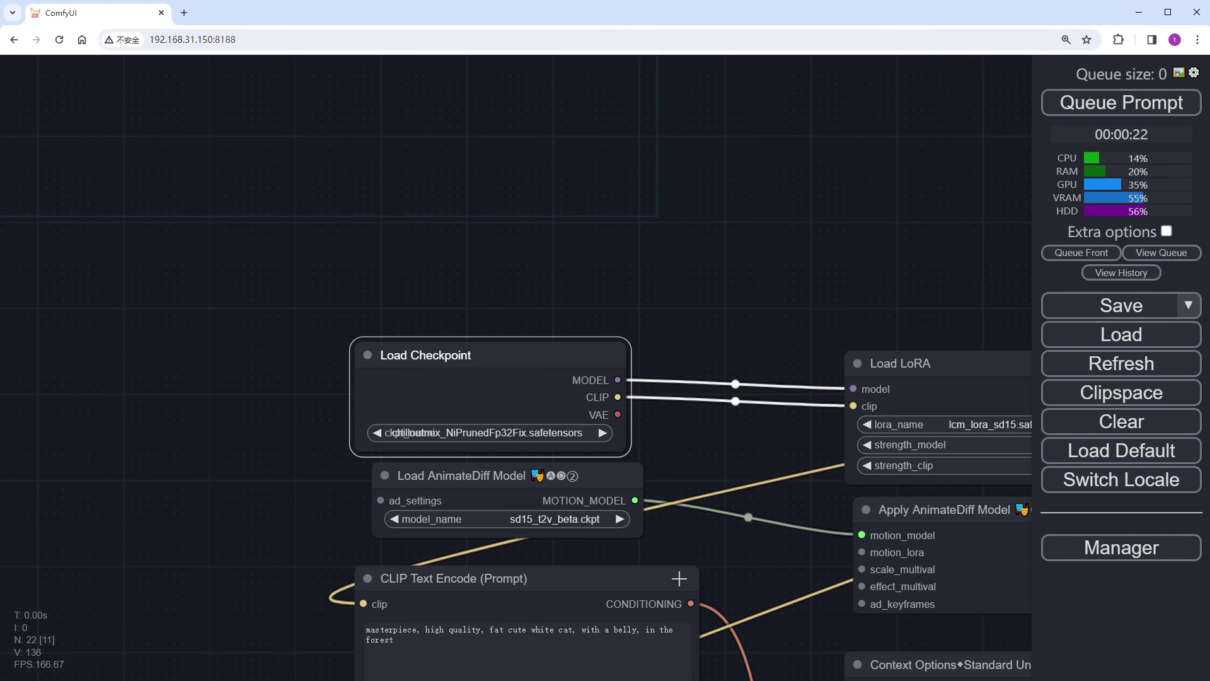
scroll(766, 276, down, 5)
drag(991, 545, 479, 391)
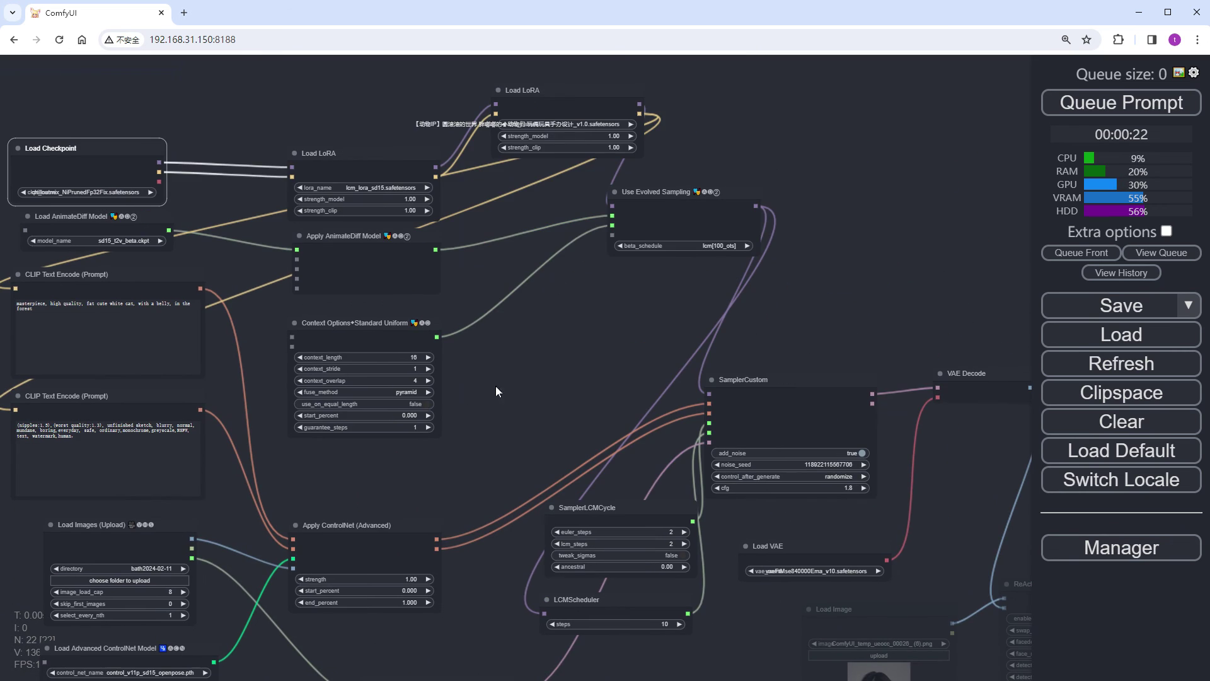
scroll(504, 312, up, 2)
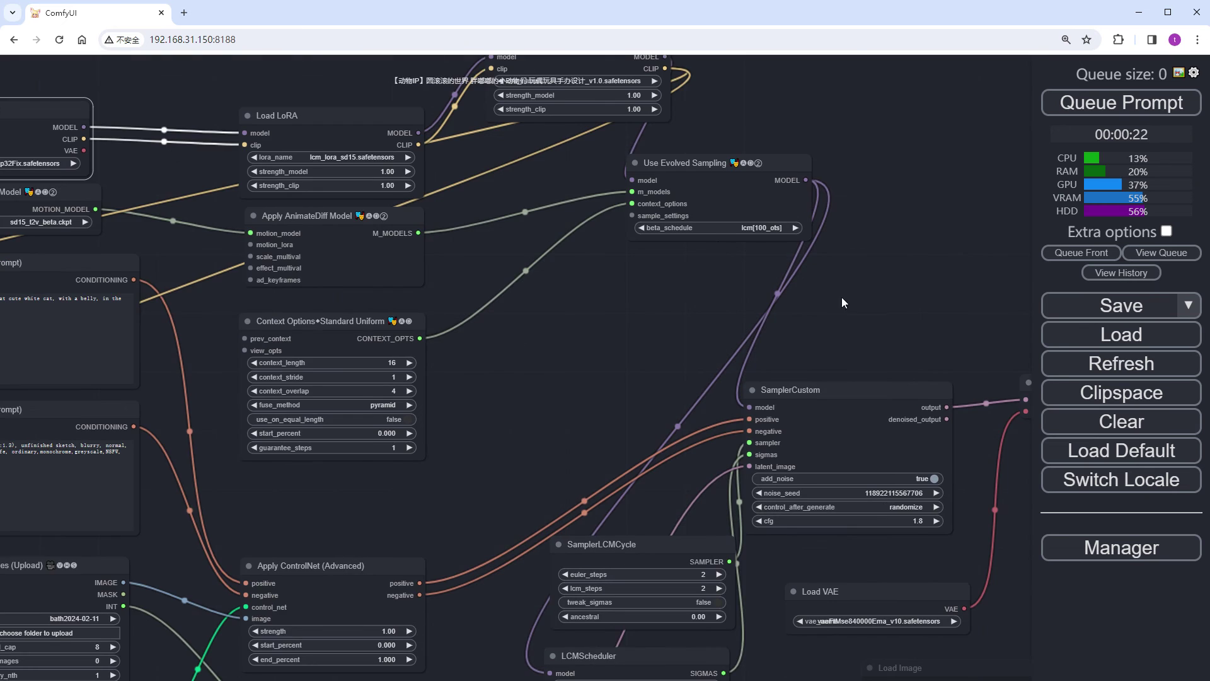
drag(892, 306, 553, 200)
click(1115, 107)
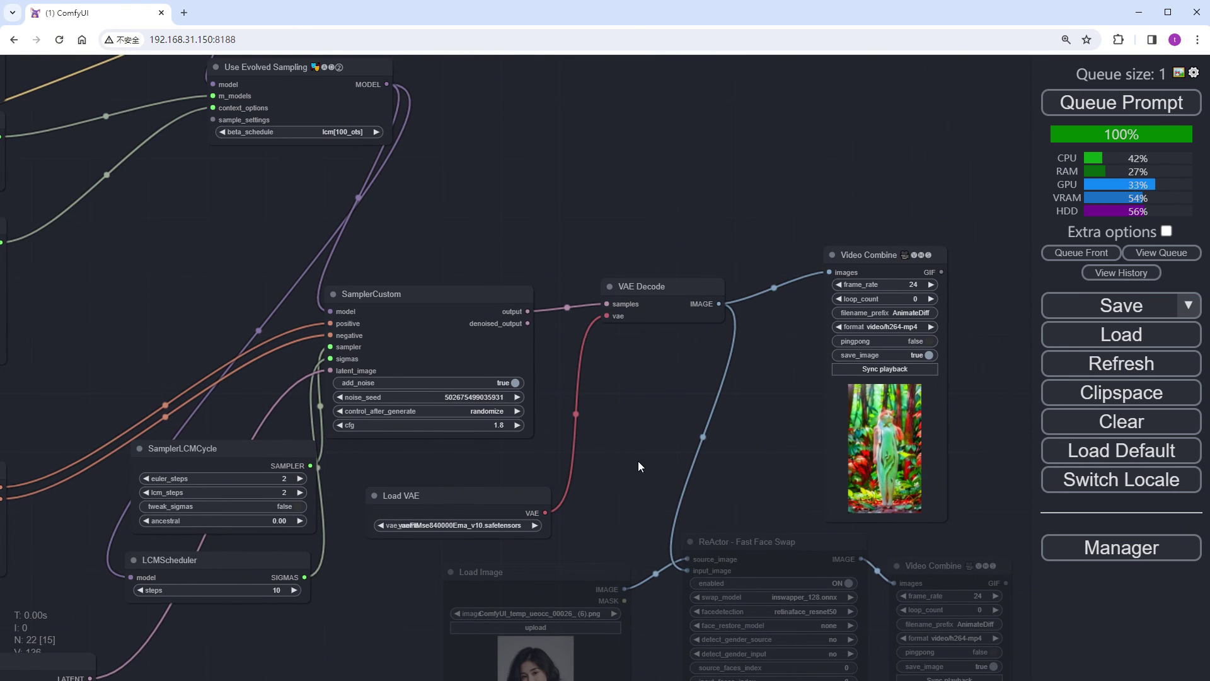
mouse_move(648, 460)
mouse_down()
mouse_move(686, 458)
mouse_move(642, 461)
mouse_up()
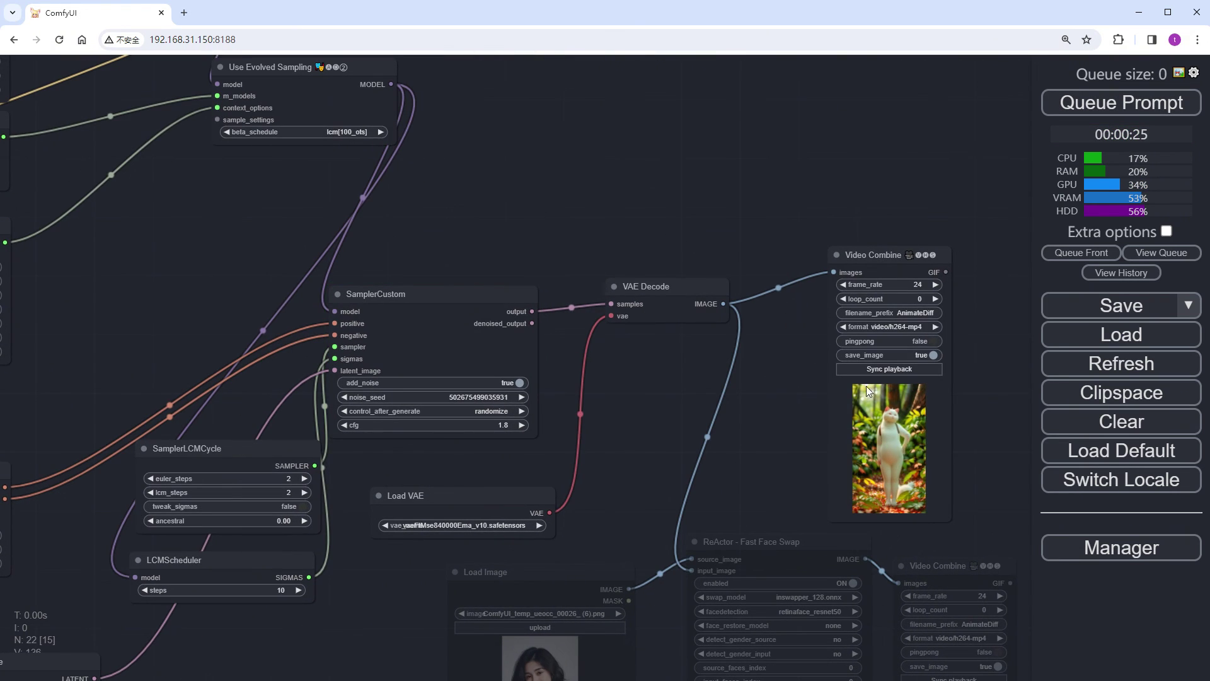
scroll(993, 522, up, 12)
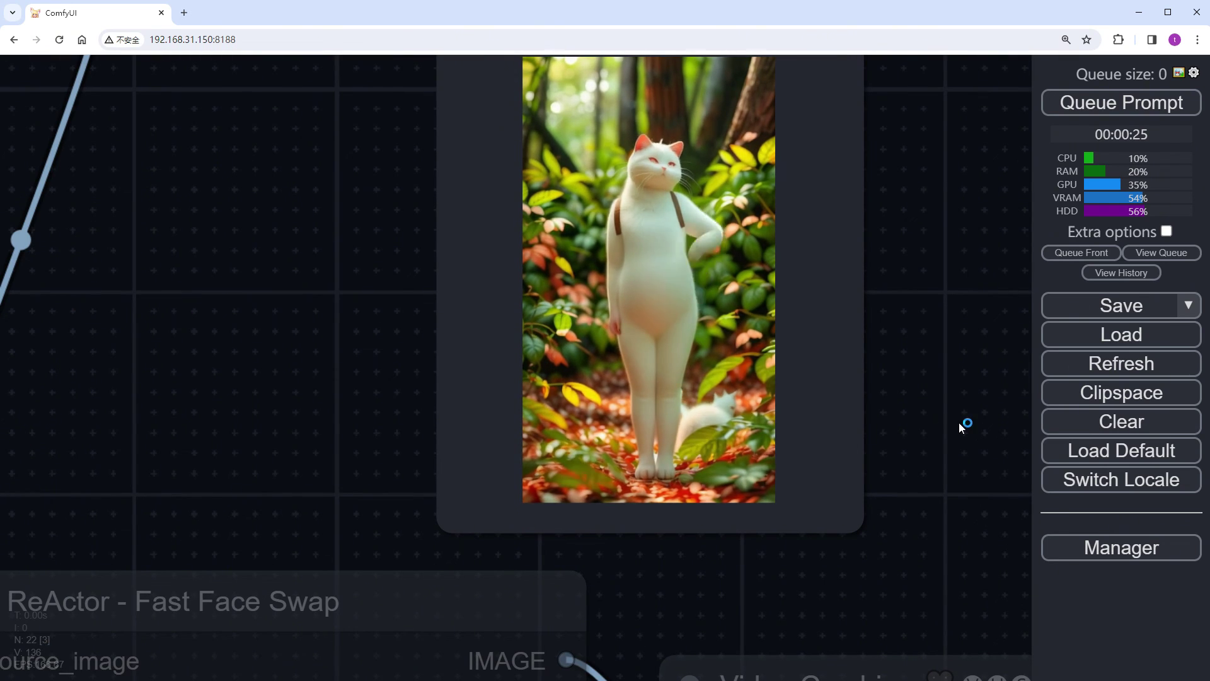
scroll(959, 423, down, 12)
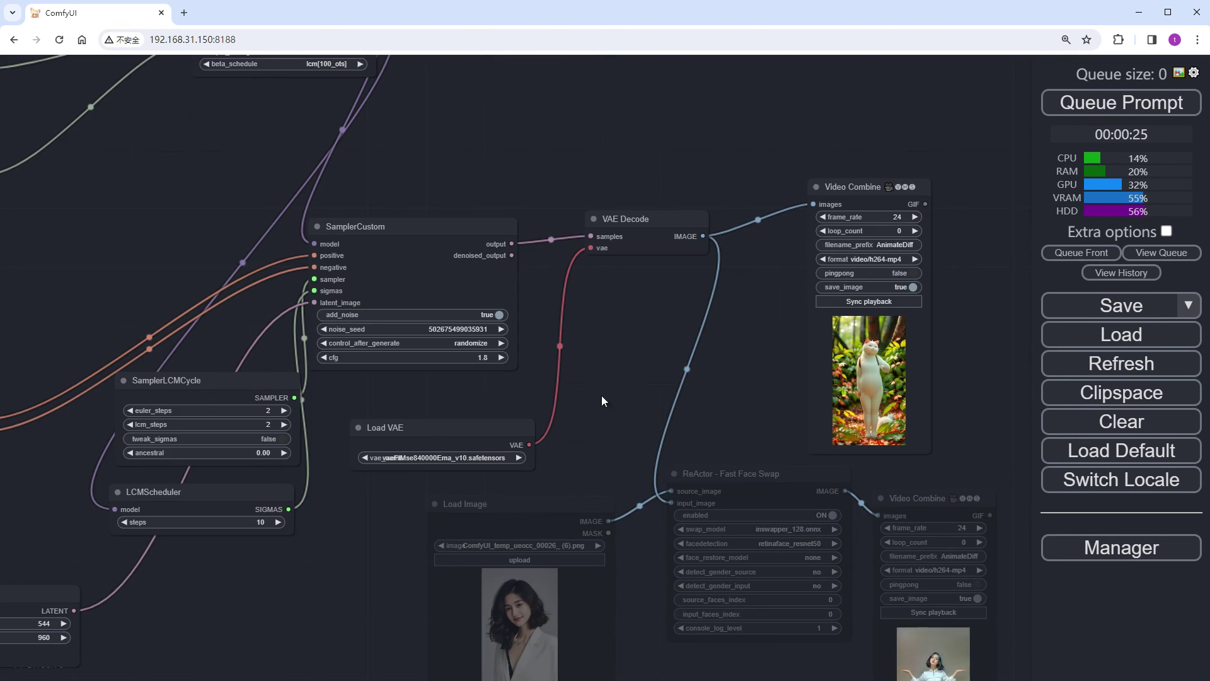
drag(619, 399, 881, 359)
drag(38, 567, 569, 584)
- Set image_load_cap on Load Images to 80
scroll(429, 435, up, 7)
click(378, 435)
text(80)
key(Return)
- Set the Video Combine frame_rate to 30
scroll(563, 482, down, 5)
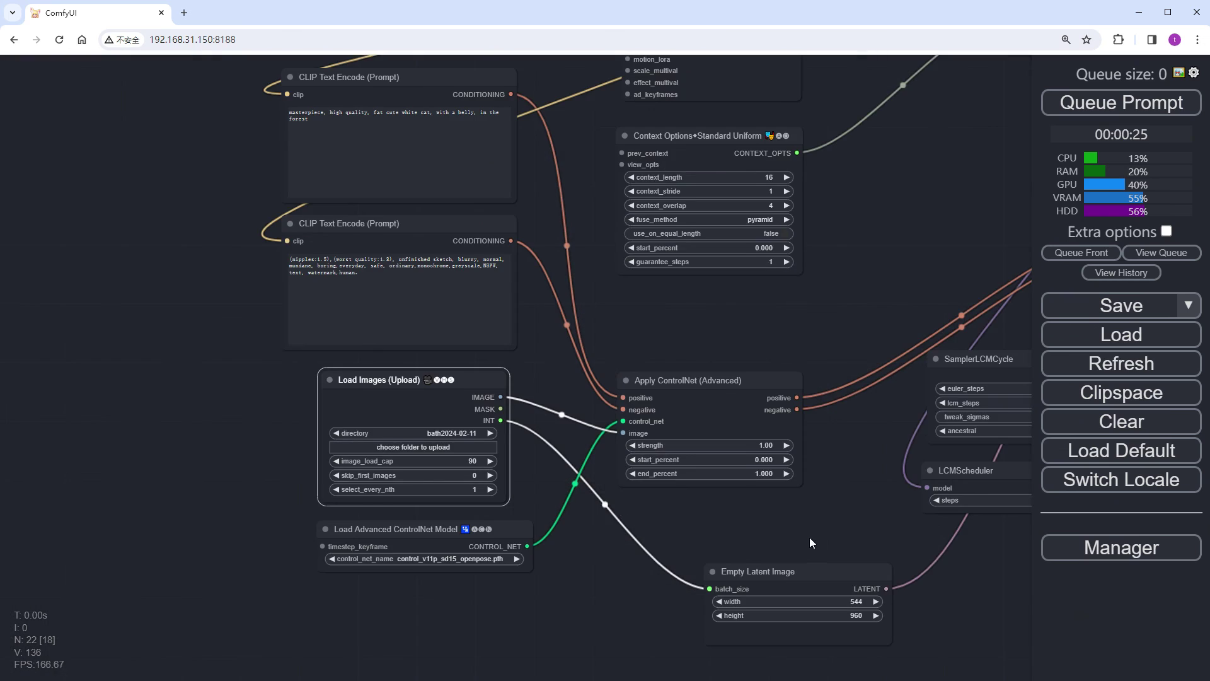
drag(996, 479, 546, 489)
scroll(883, 346, up, 10)
click(788, 252)
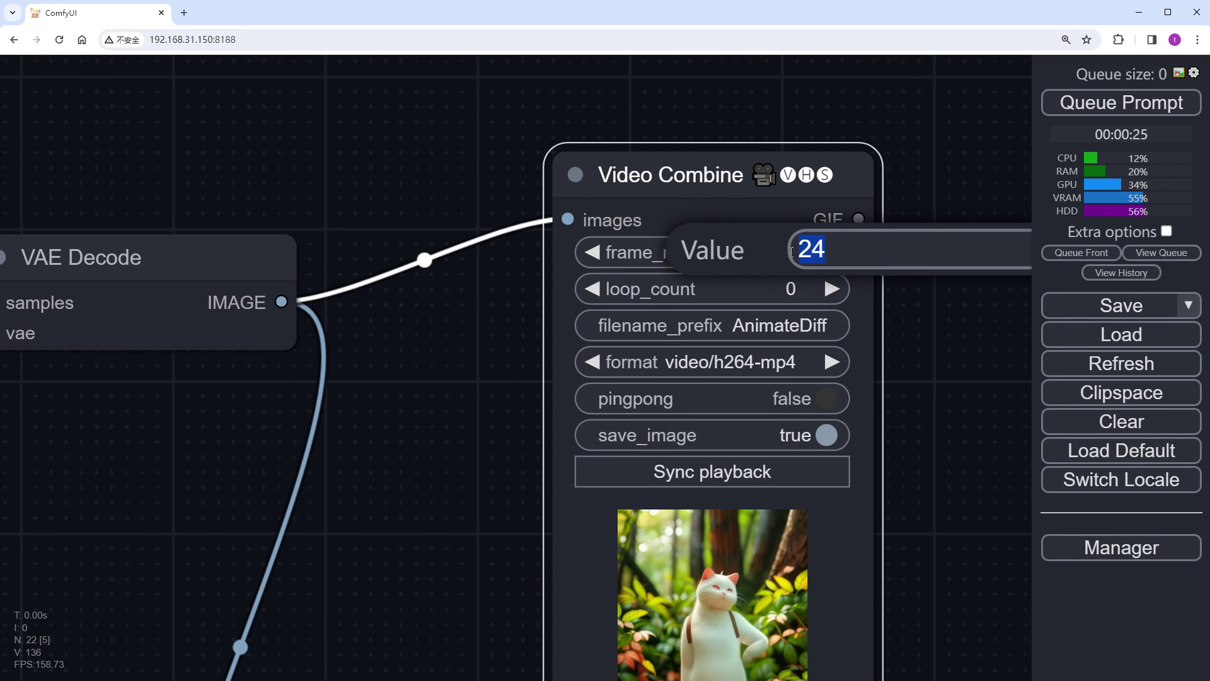
text(30)
key(Return)
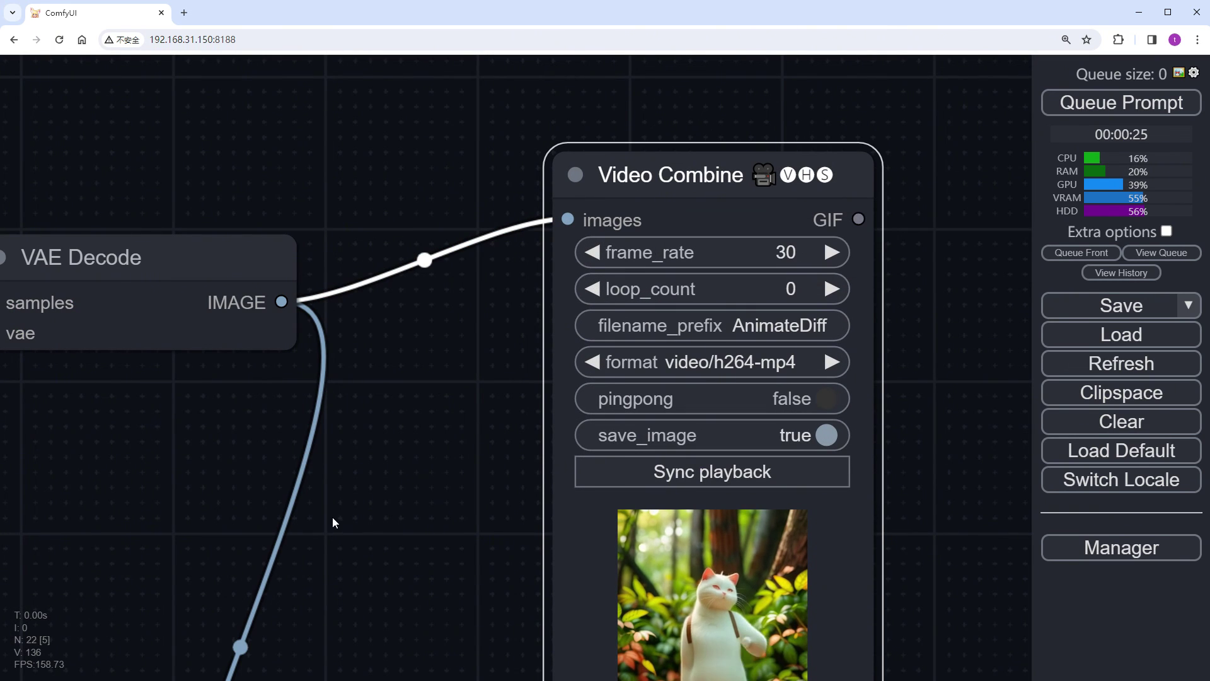
scroll(331, 517, down, 4)
drag(361, 545, 530, 413)
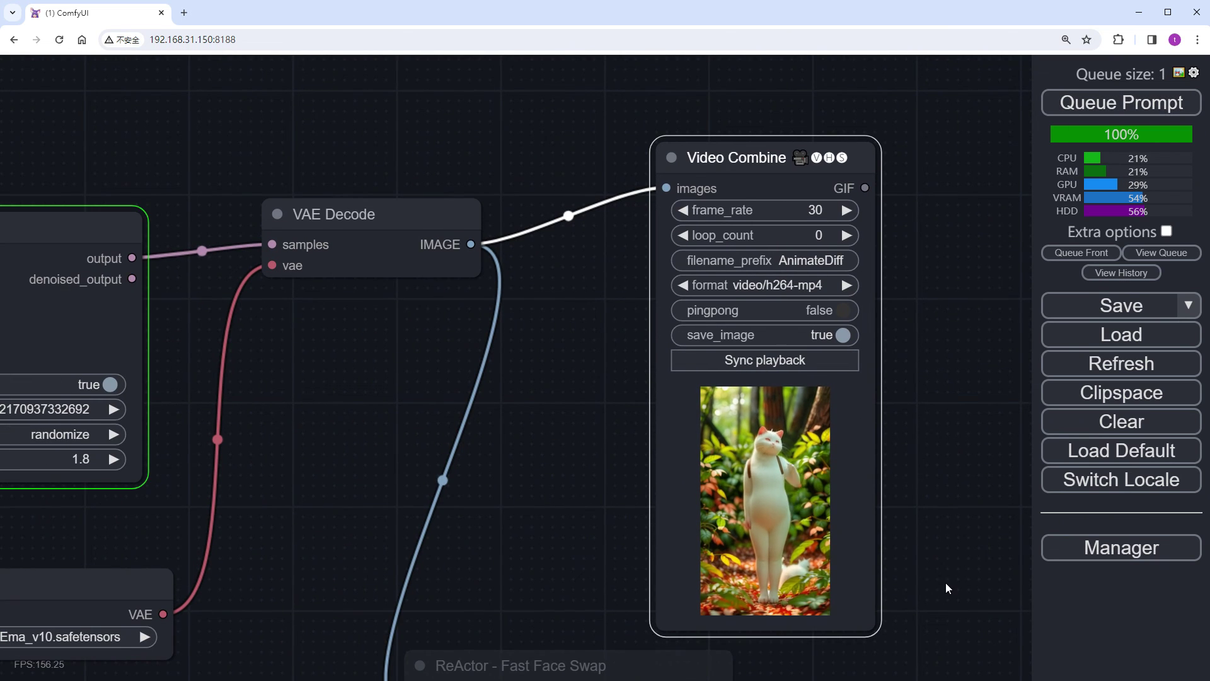
scroll(946, 582, down, 3)
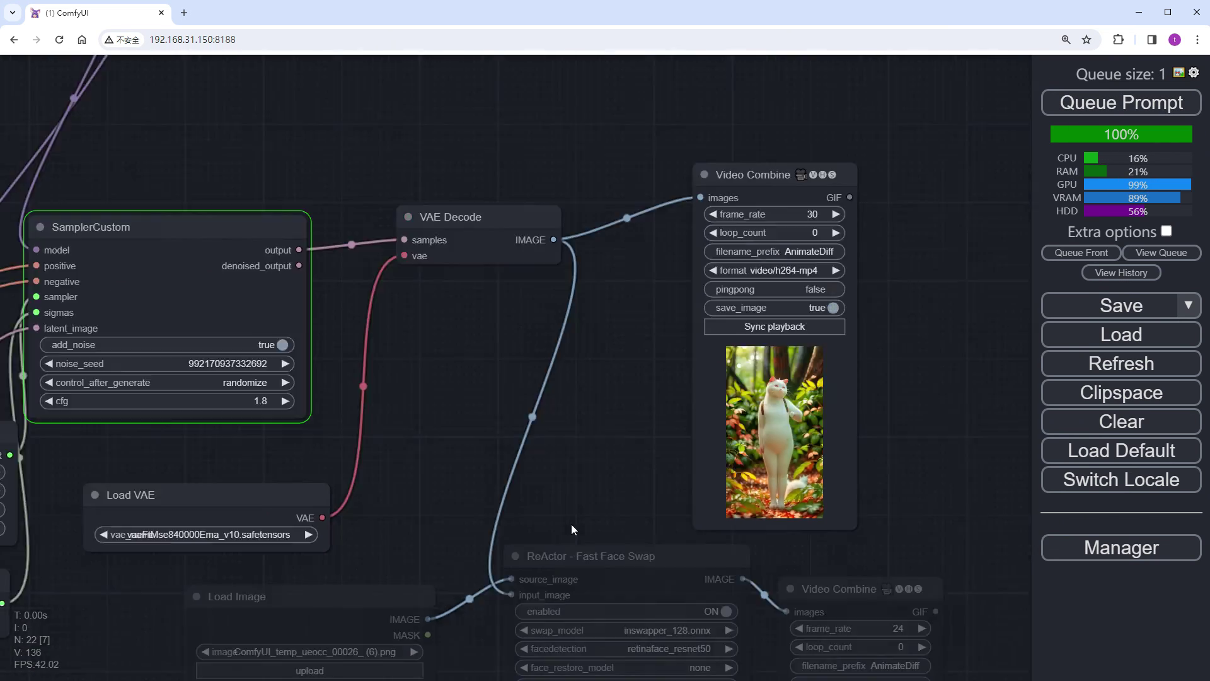
scroll(571, 524, down, 3)
scroll(844, 471, up, 5)
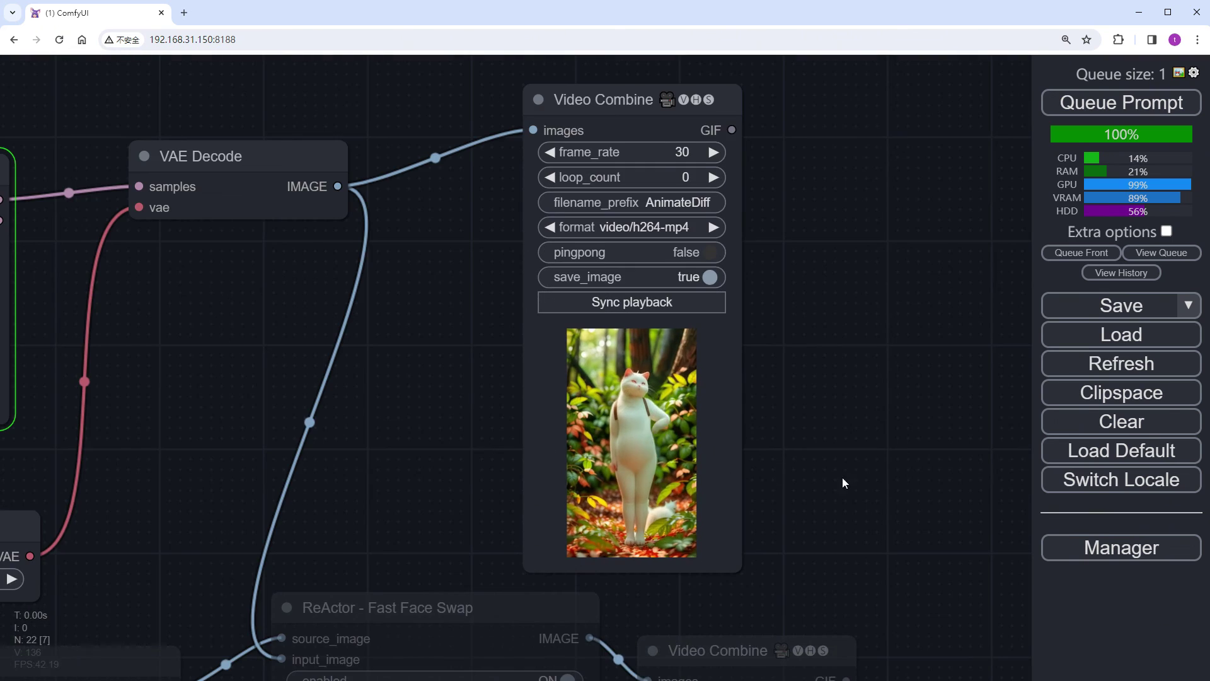
- After the 90-frame render finishes, zoom into the preview of the white cat dancing in the forest
scroll(946, 472, up, 3)
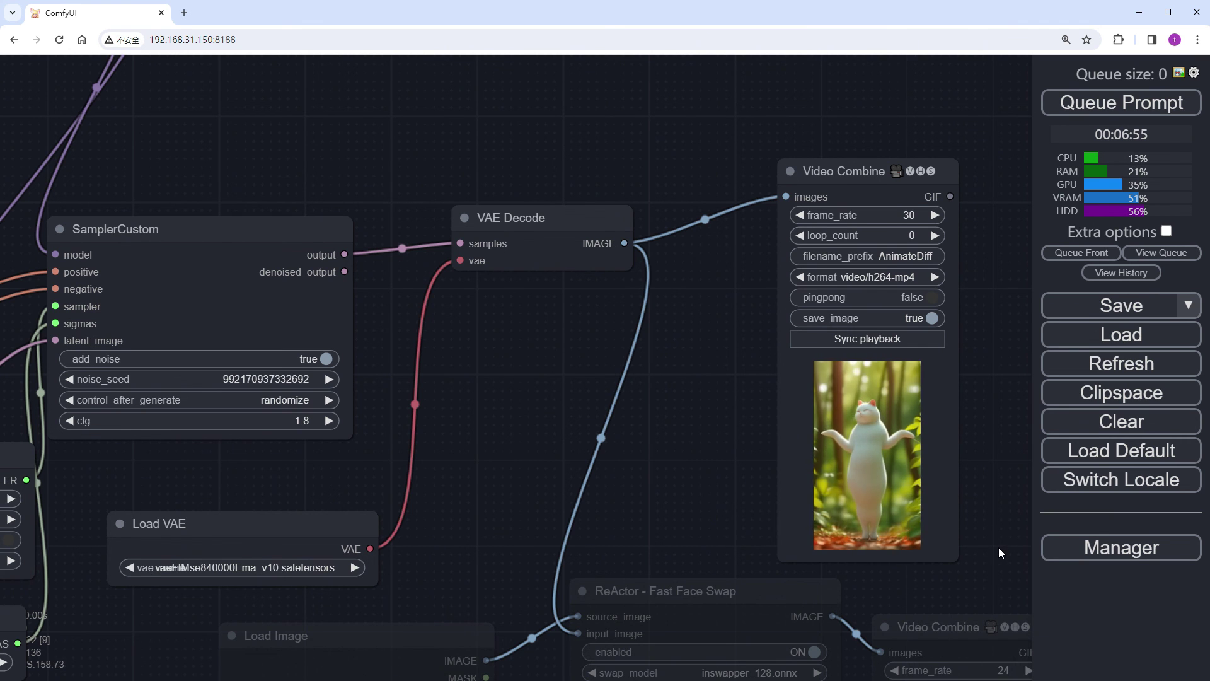
scroll(998, 547, up, 7)
drag(981, 433, 954, 444)
scroll(955, 446, up, 4)
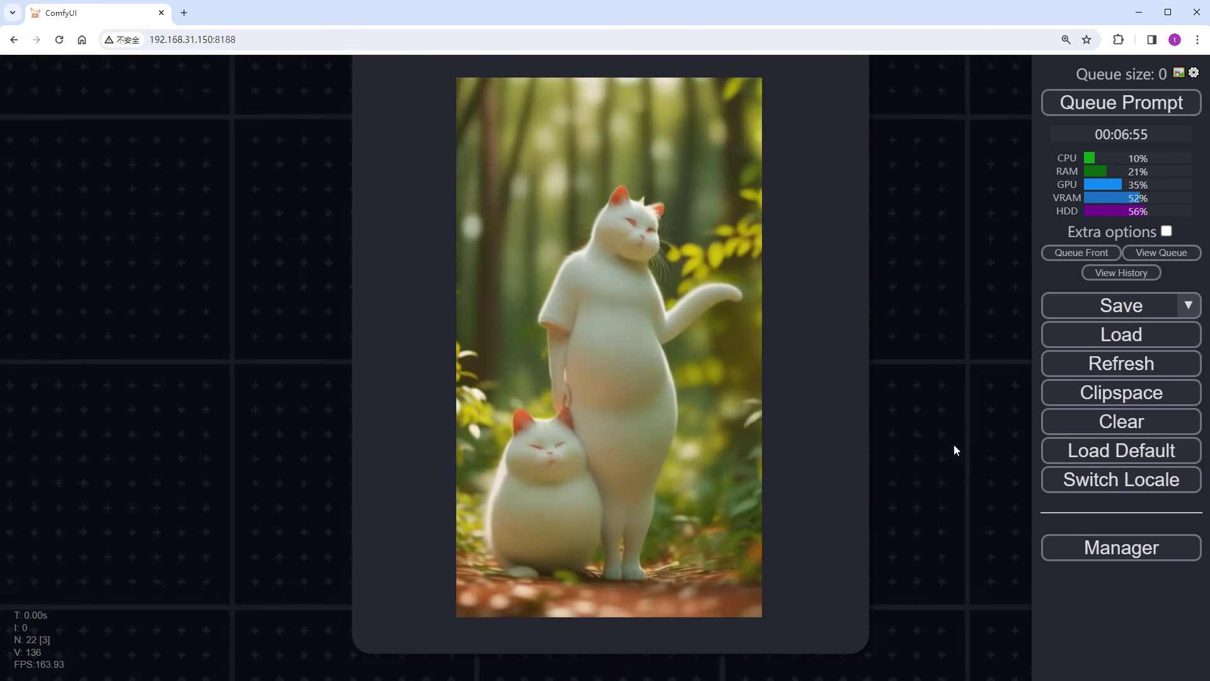
scroll(954, 444, up, 1)
scroll(914, 555, down, 2)
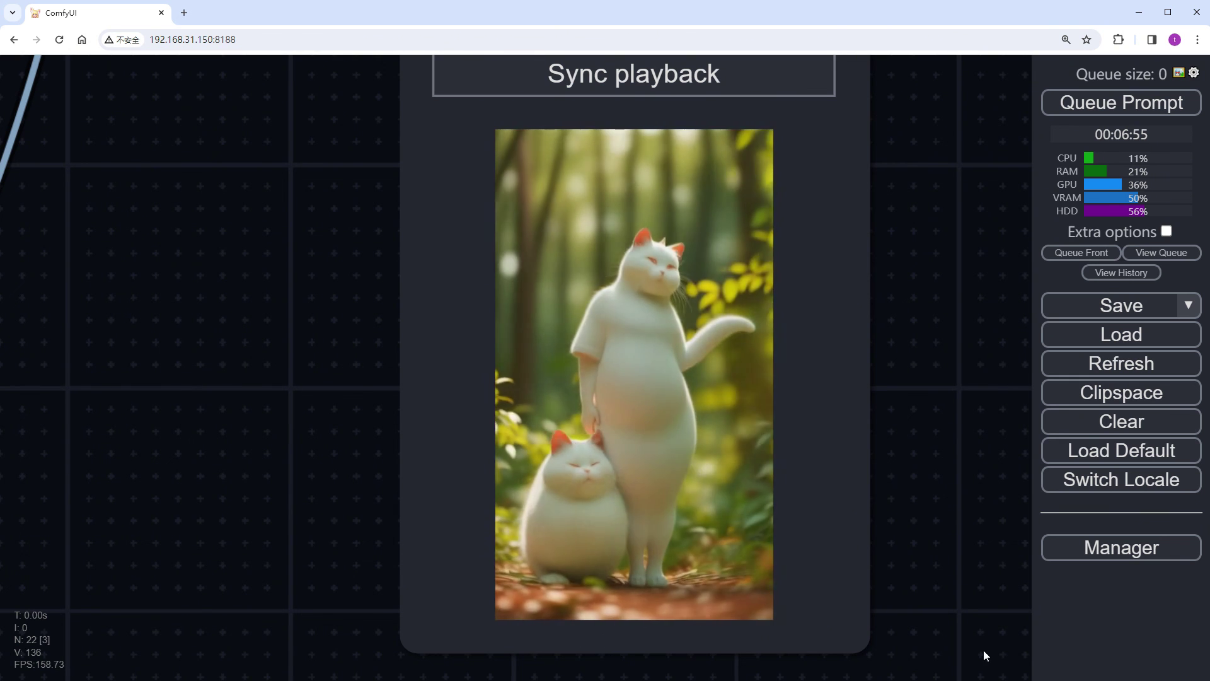
scroll(971, 618, down, 1)
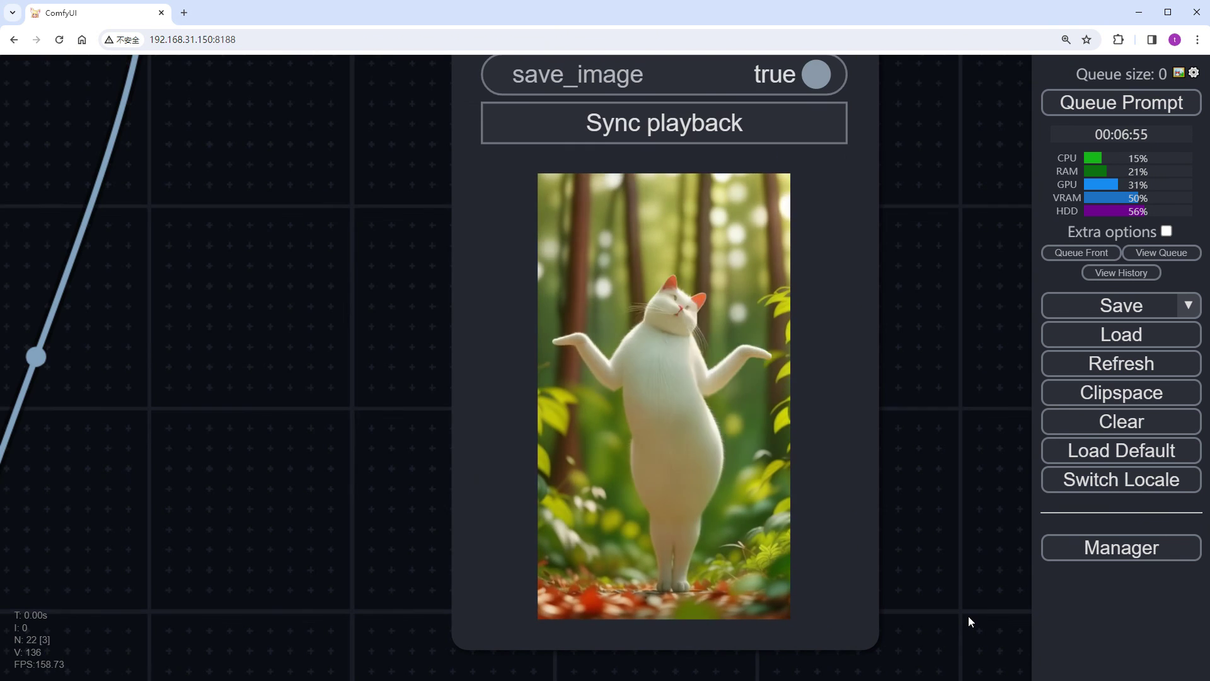